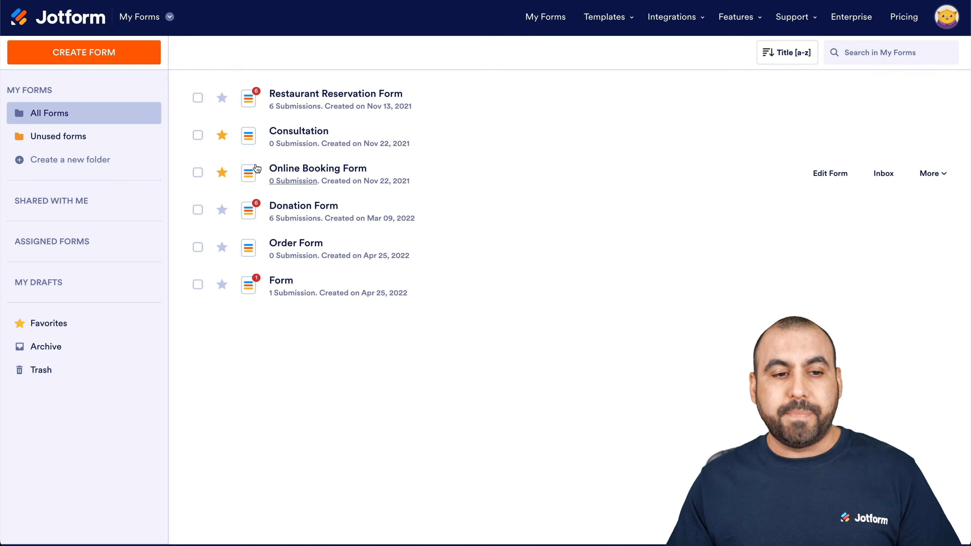
Begin a new form from Jotform's My Forms page.
click(116, 57)
Start a blank Classic Form and add Full Name, two Short Text and a Dropdown element.
click(314, 185)
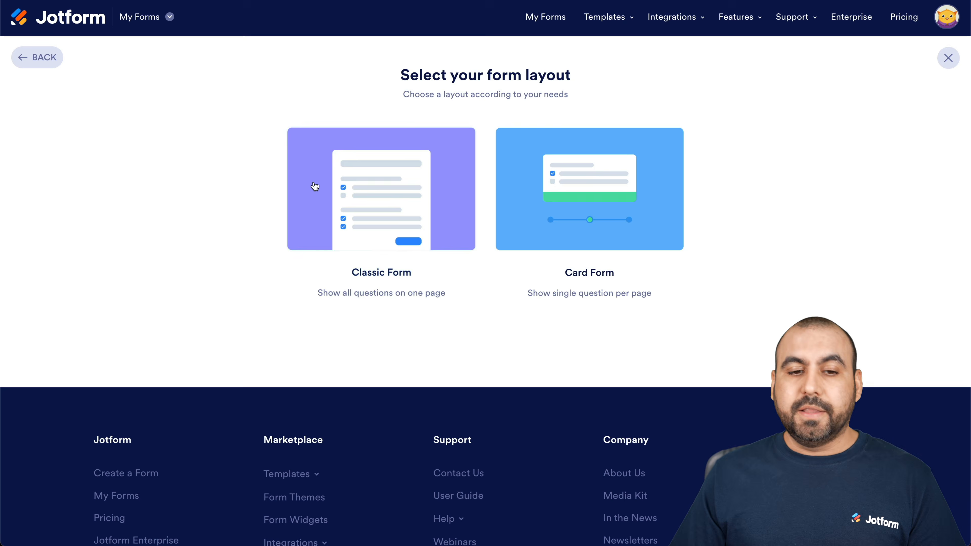
click(368, 187)
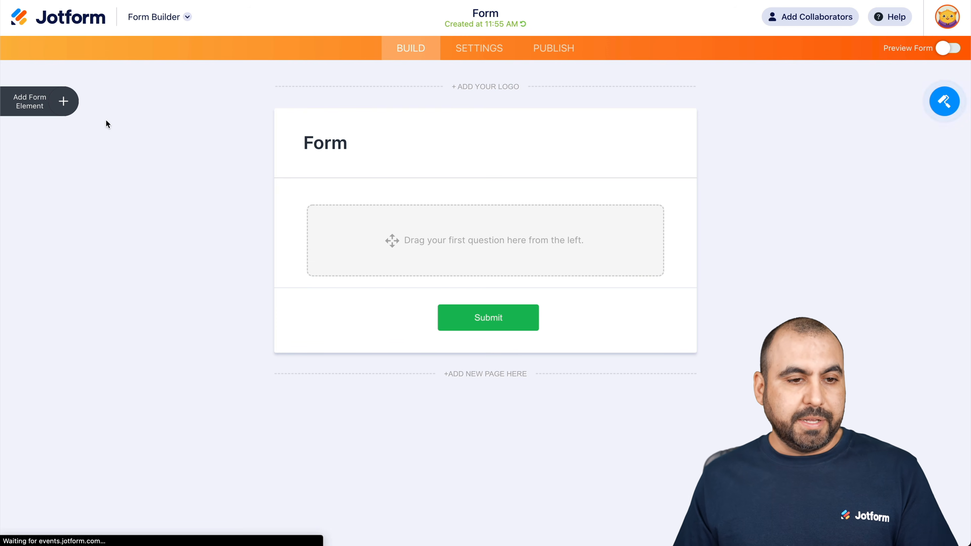
click(67, 108)
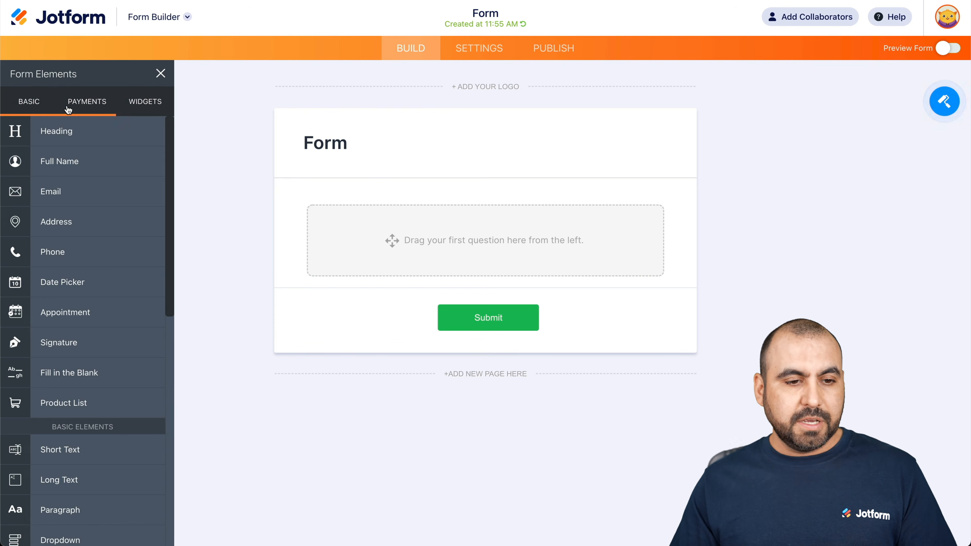
click(75, 163)
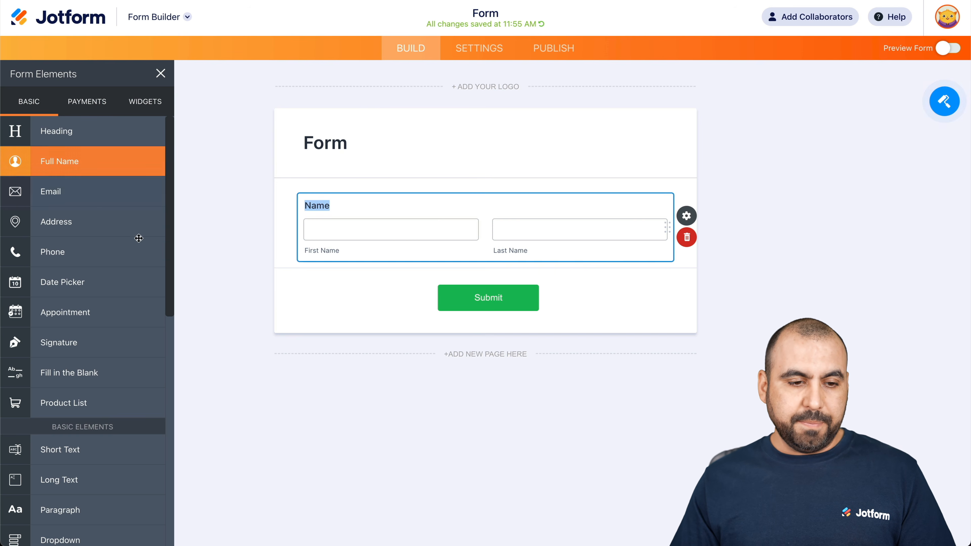
scroll(77, 164, down, 3)
scroll(88, 253, down, 2)
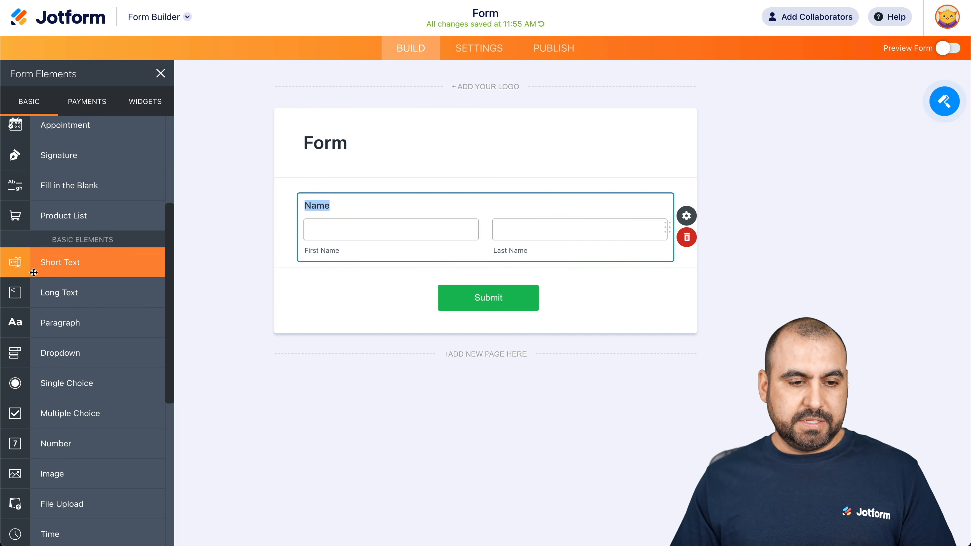
click(85, 264)
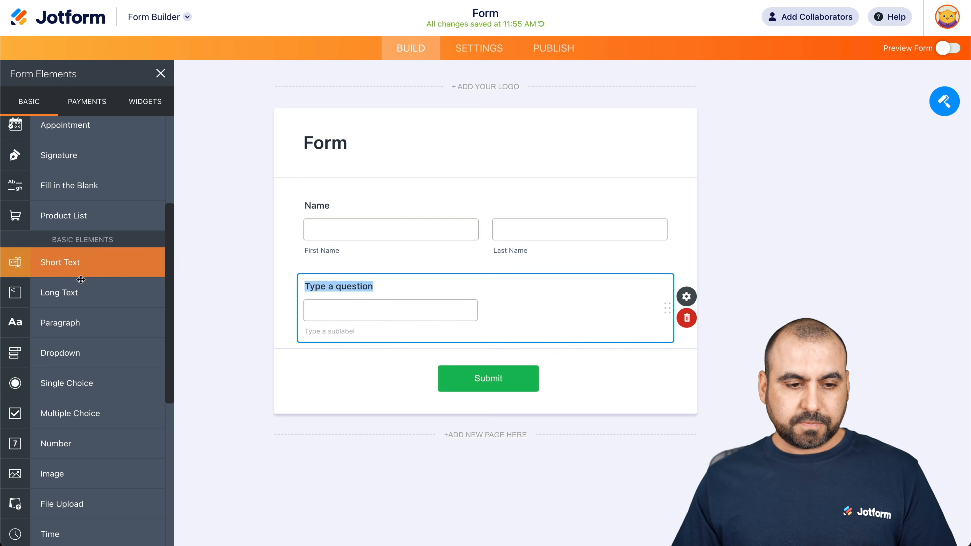
click(83, 266)
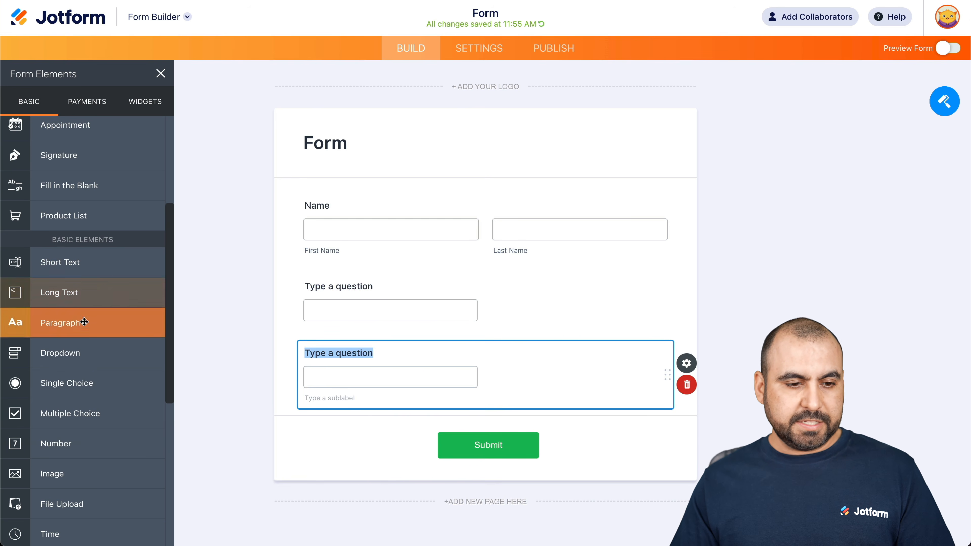
click(82, 353)
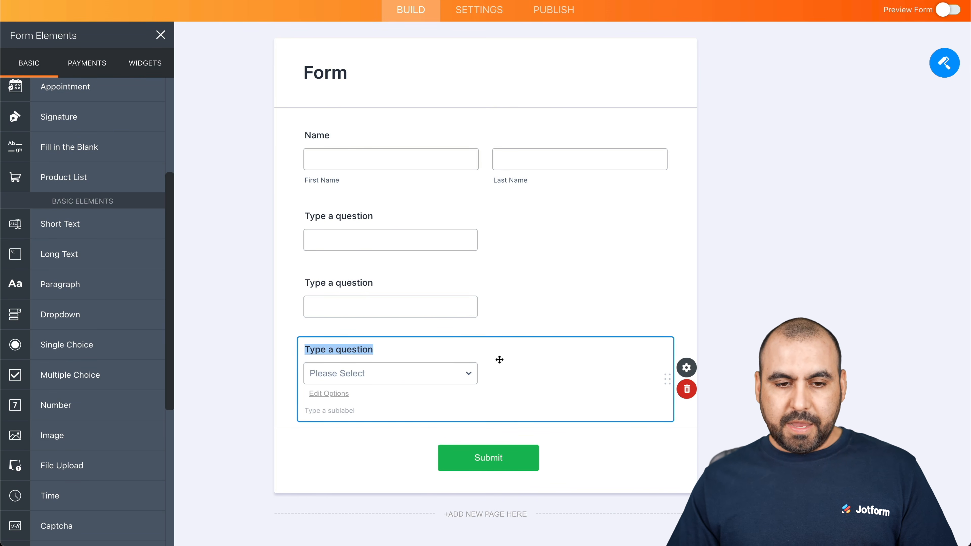
Label the questions Amount, Discount and Products.
click(342, 216)
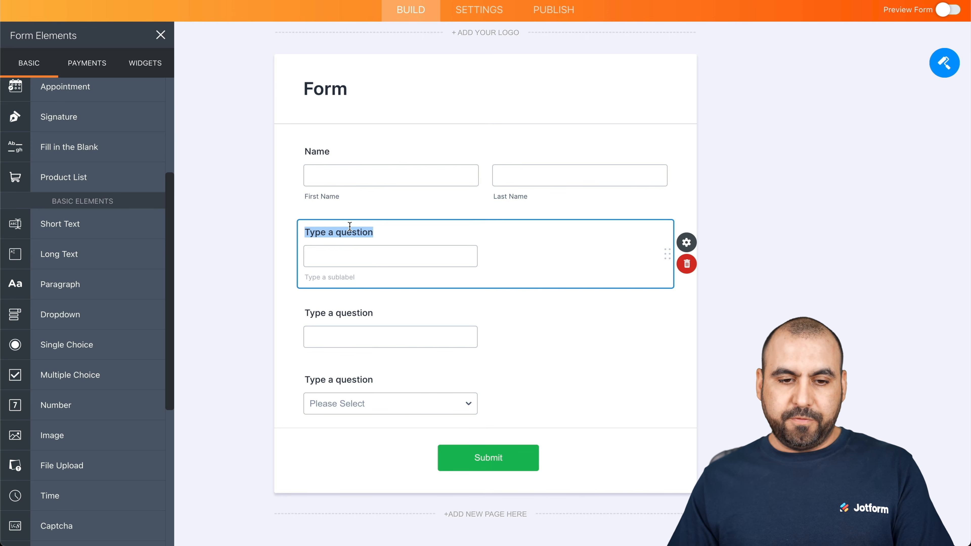
text(Amount)
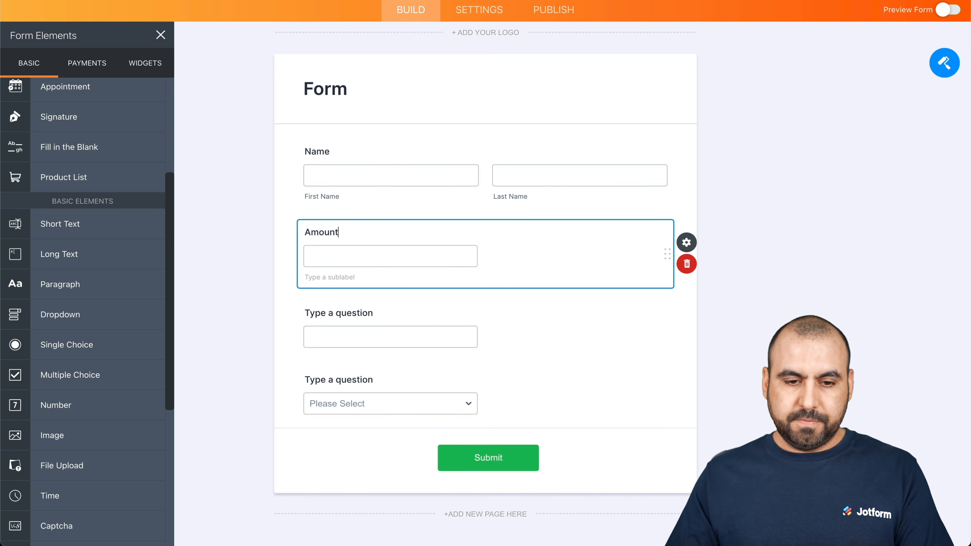
click(355, 313)
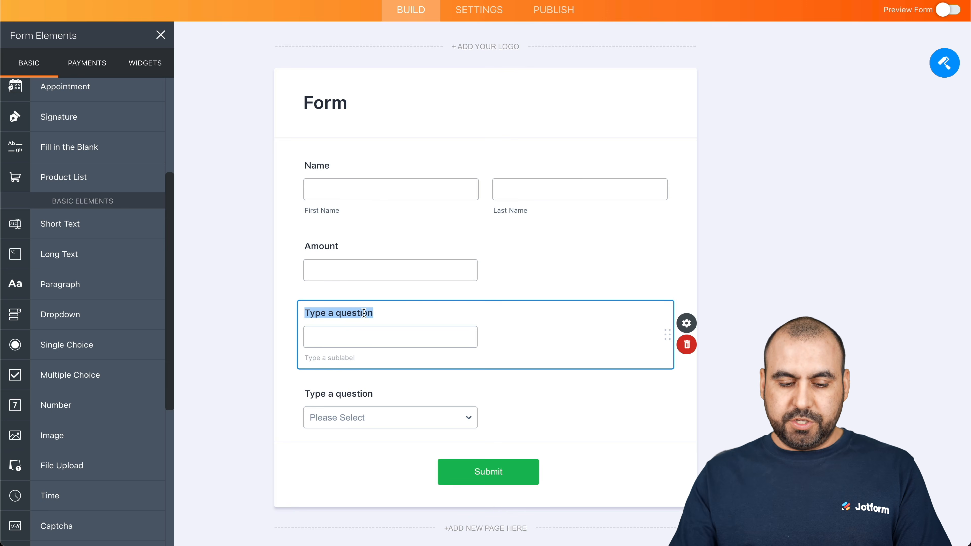
text(Discount)
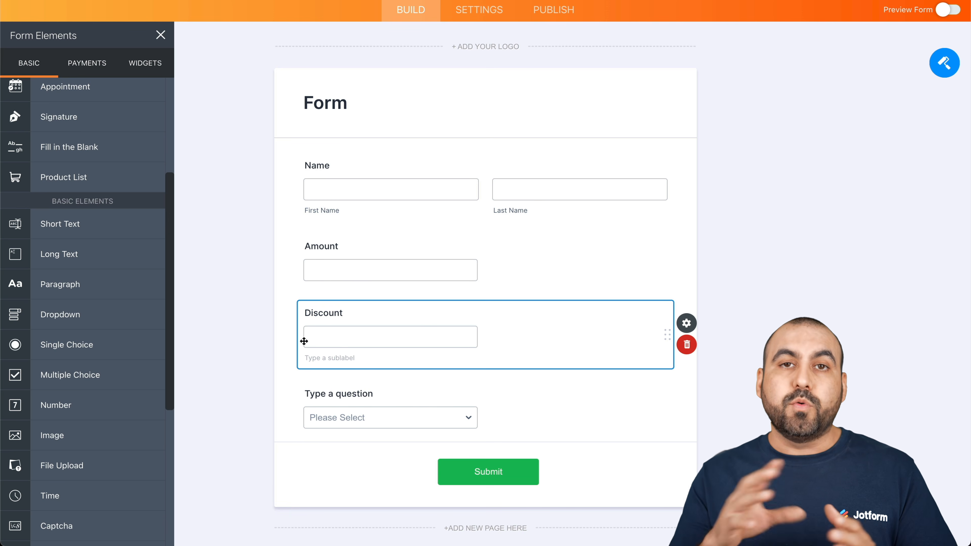
click(365, 392)
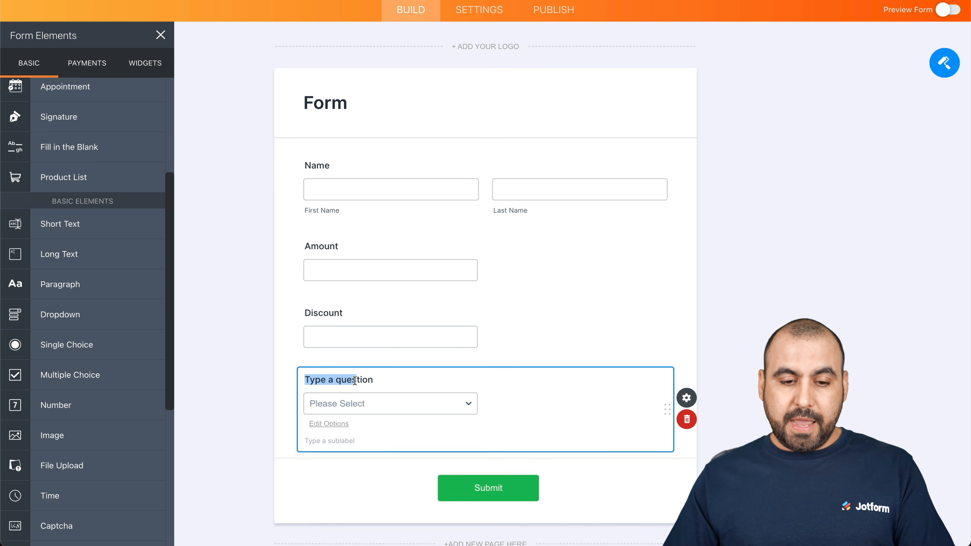
text(Producta)
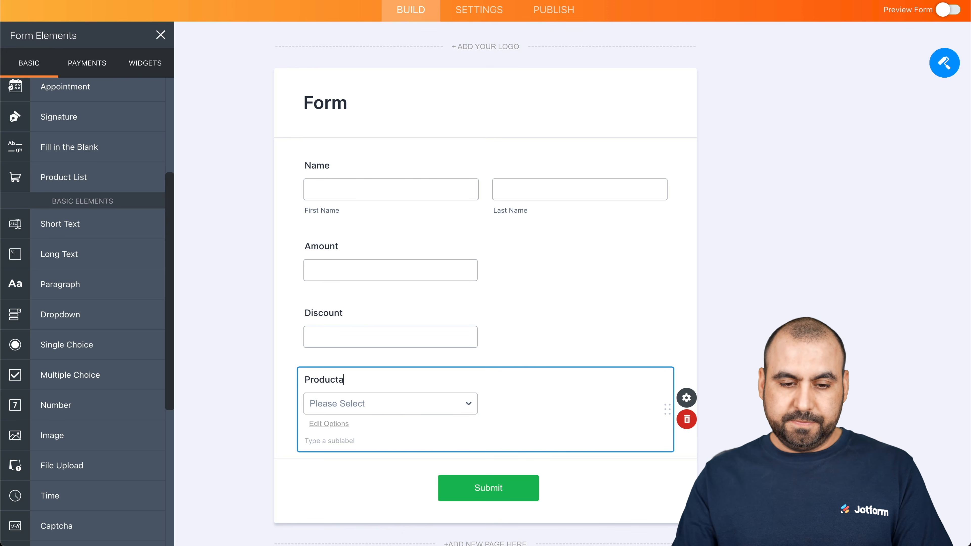
click(329, 423)
Give the Products dropdown the choices Pants and Shorts.
scroll(397, 405, down, 2)
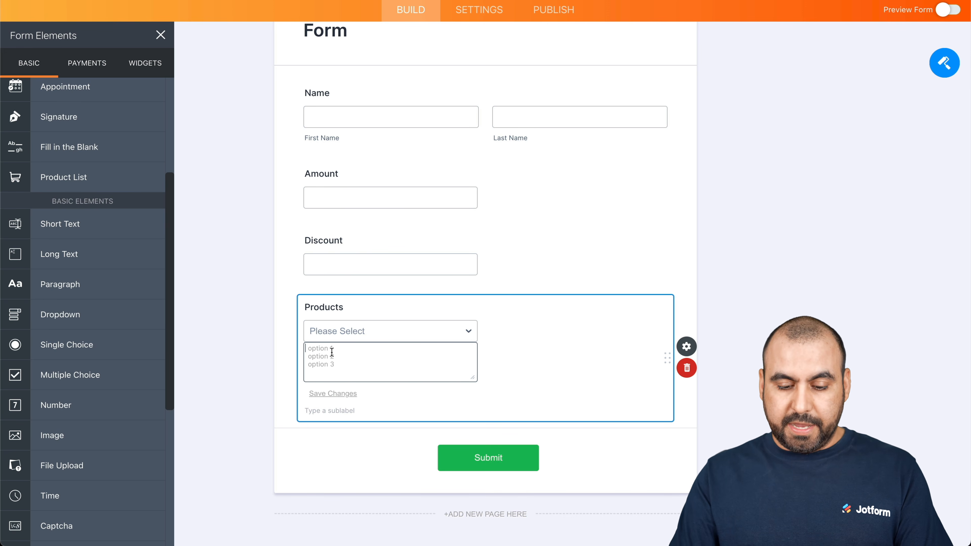
text(Pants )
text(Shorts)
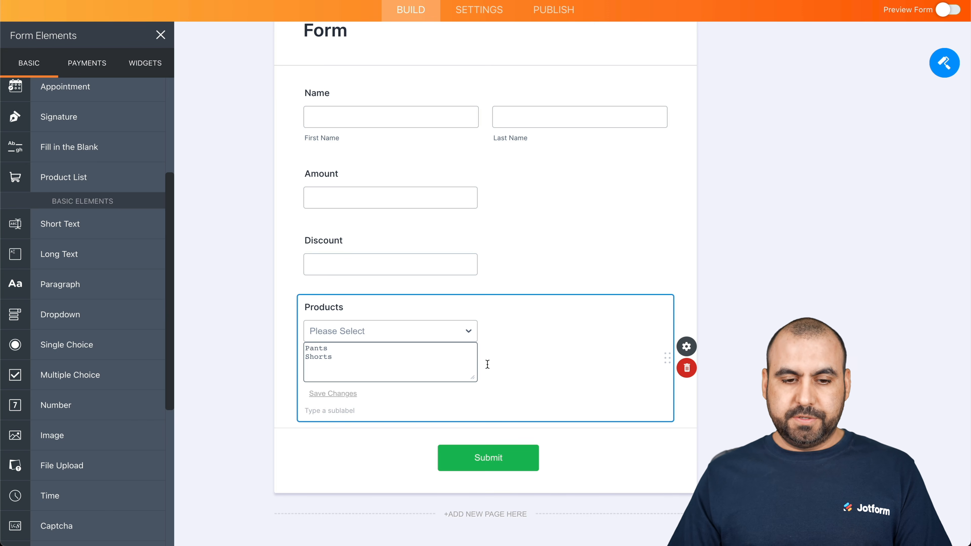
click(555, 347)
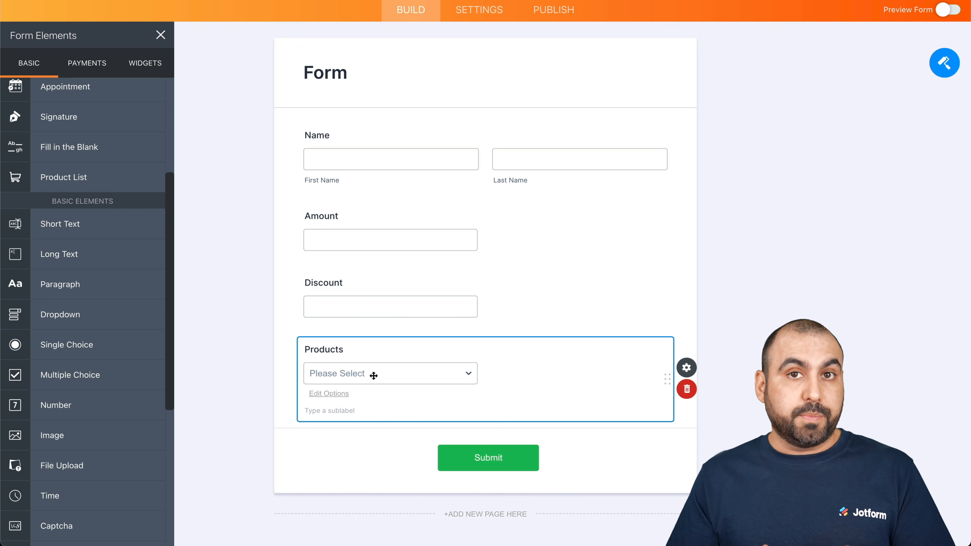
Add a Short Text question labelled Price below the Products dropdown.
click(52, 231)
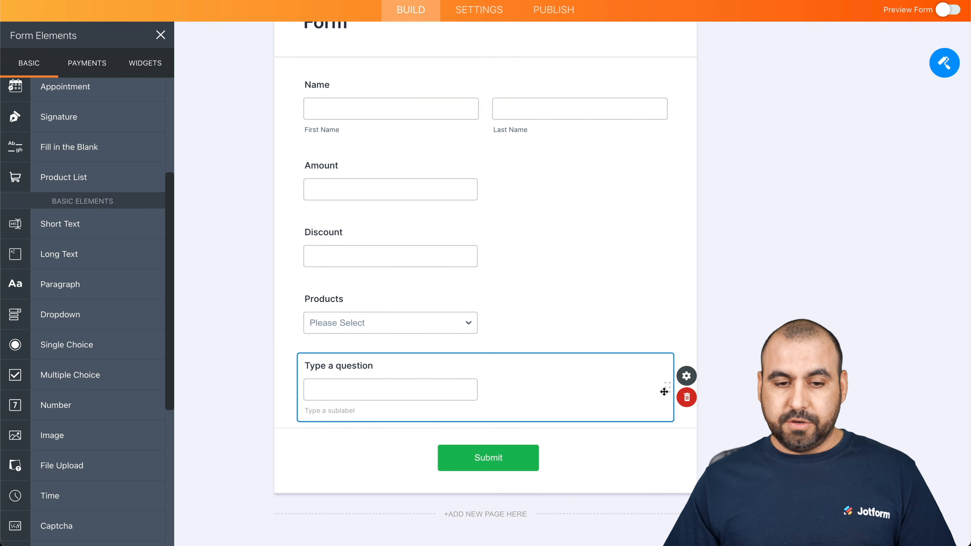
drag(664, 390, 655, 323)
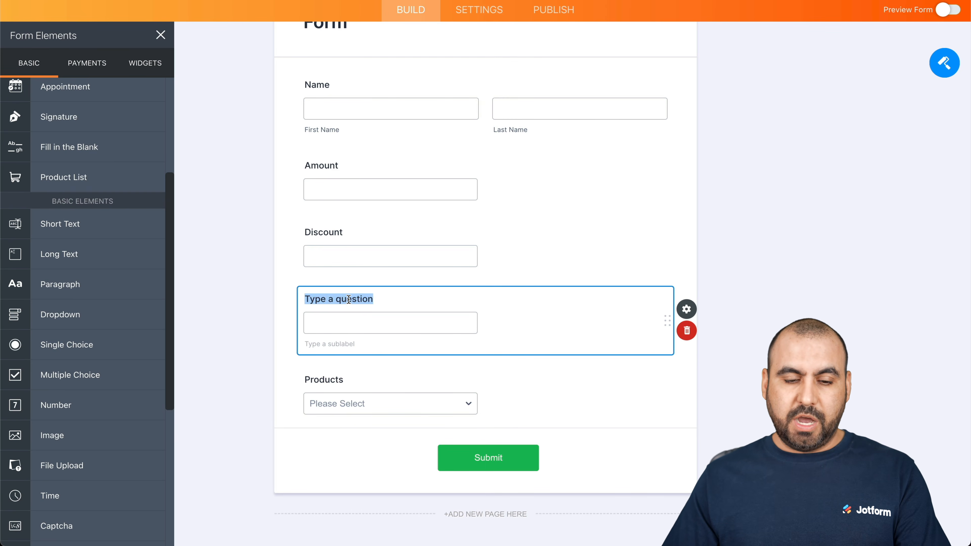
drag(666, 320, 660, 382)
drag(305, 366, 373, 366)
text(Price)
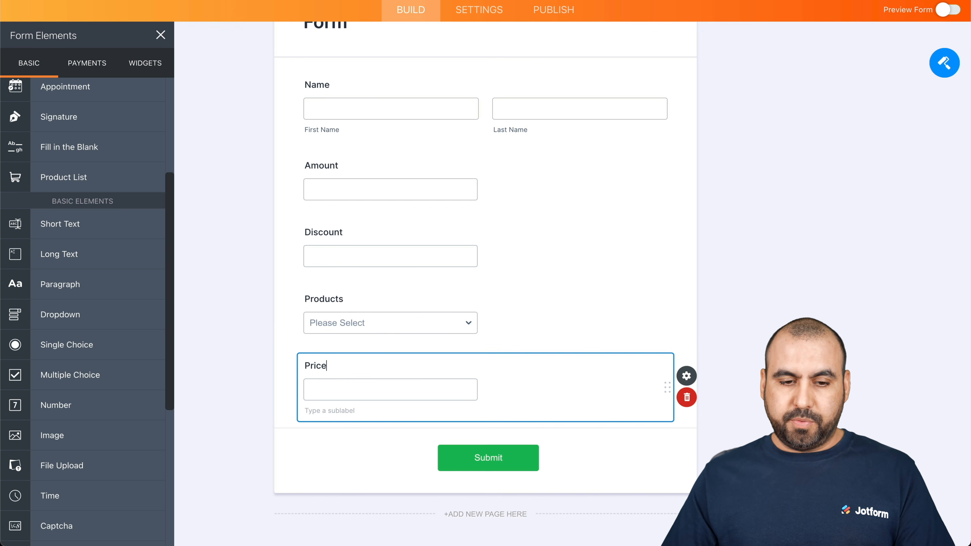
click(548, 293)
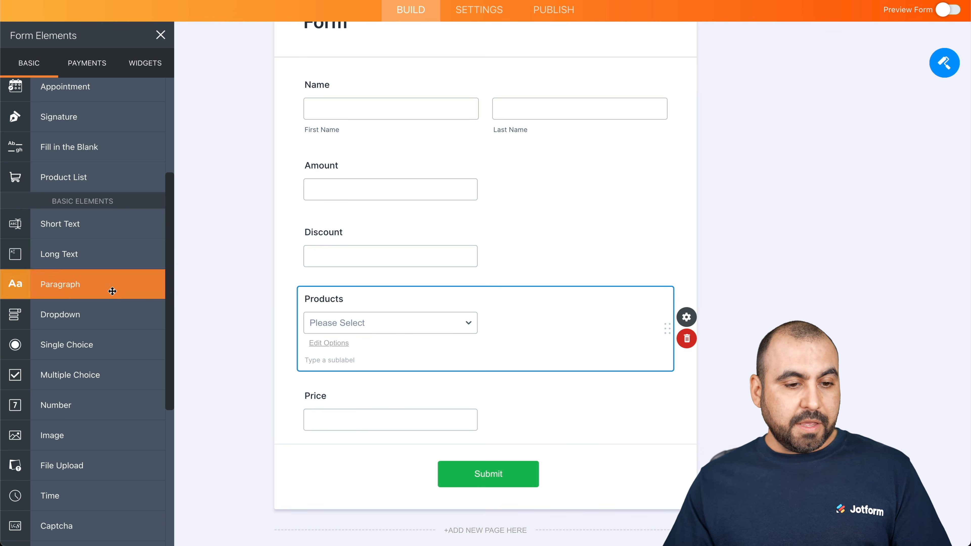
Add an Email field and place it below Price.
scroll(112, 291, up, 5)
click(96, 154)
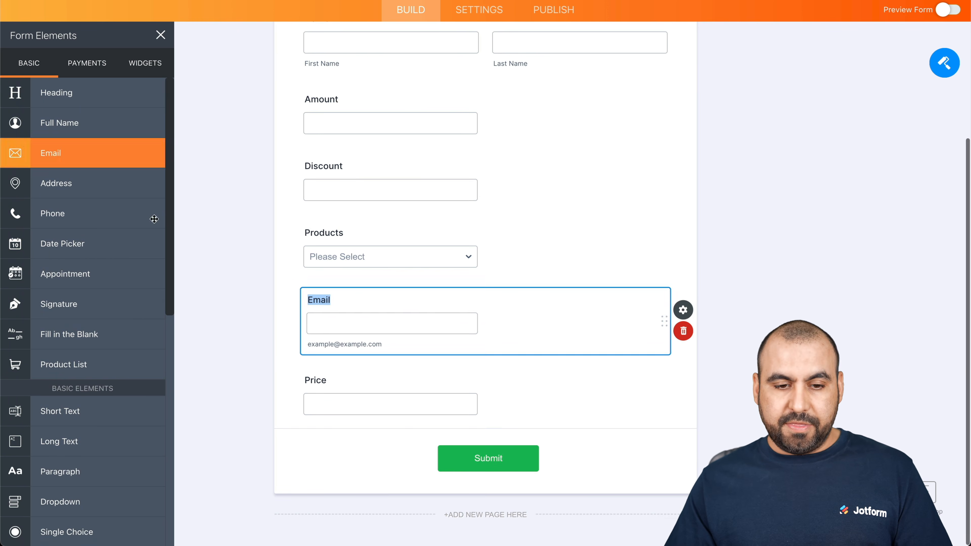
drag(667, 321, 650, 388)
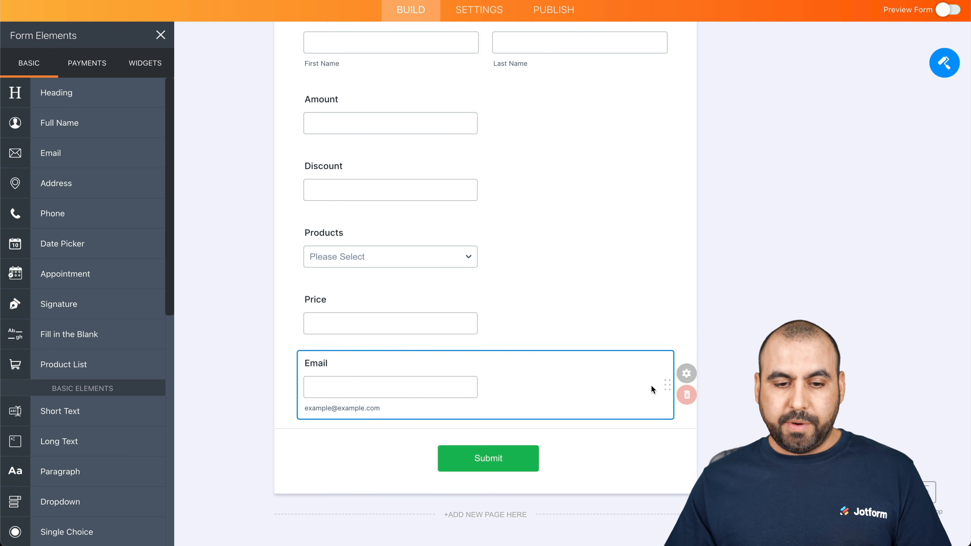
scroll(490, 196, up, 3)
Resize questions so Amount sits beside Discount and Products beside Price.
click(481, 262)
click(686, 232)
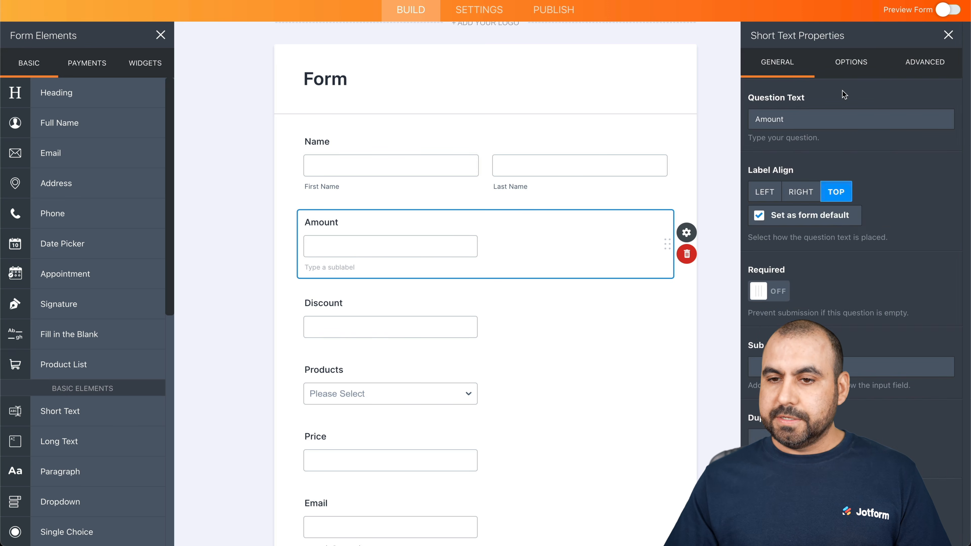
click(916, 65)
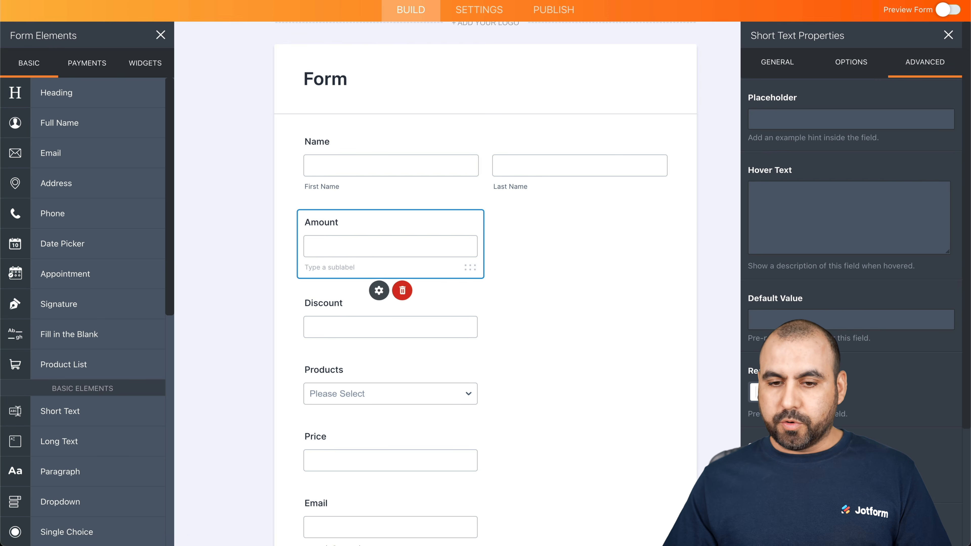
click(437, 326)
click(918, 65)
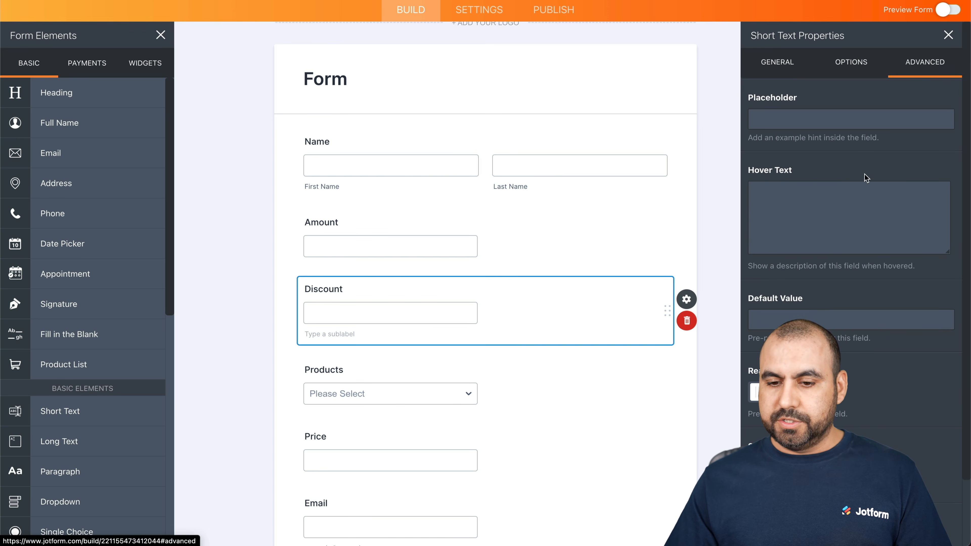
click(428, 331)
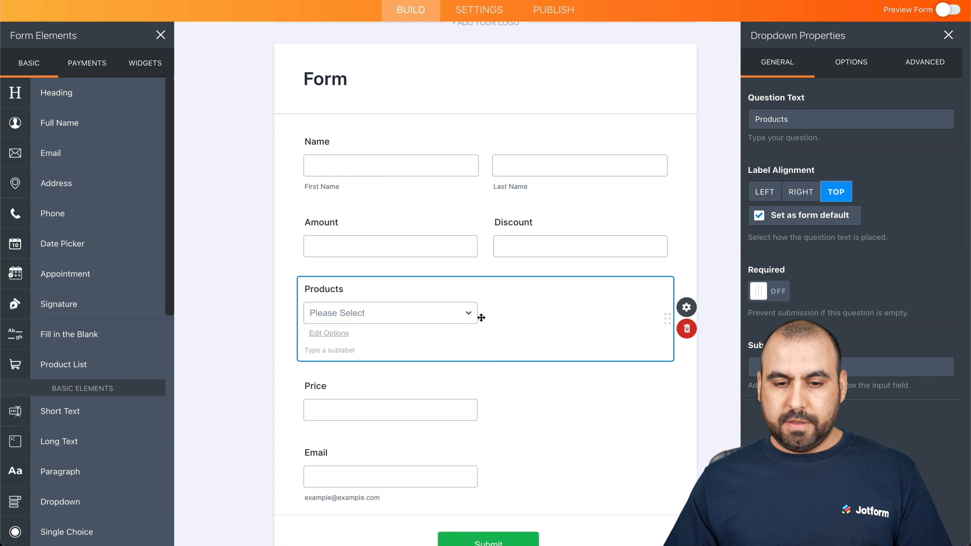
click(921, 63)
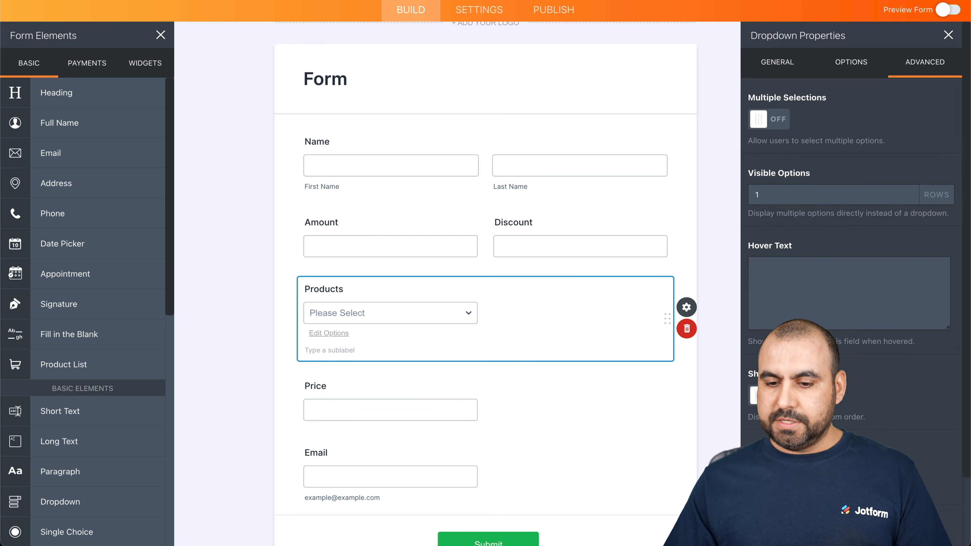
click(444, 416)
click(938, 61)
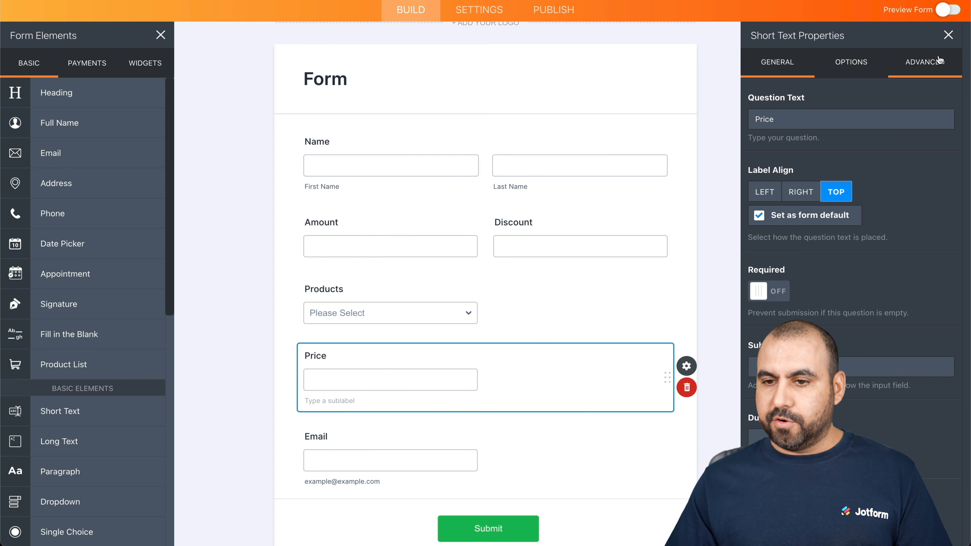
click(759, 467)
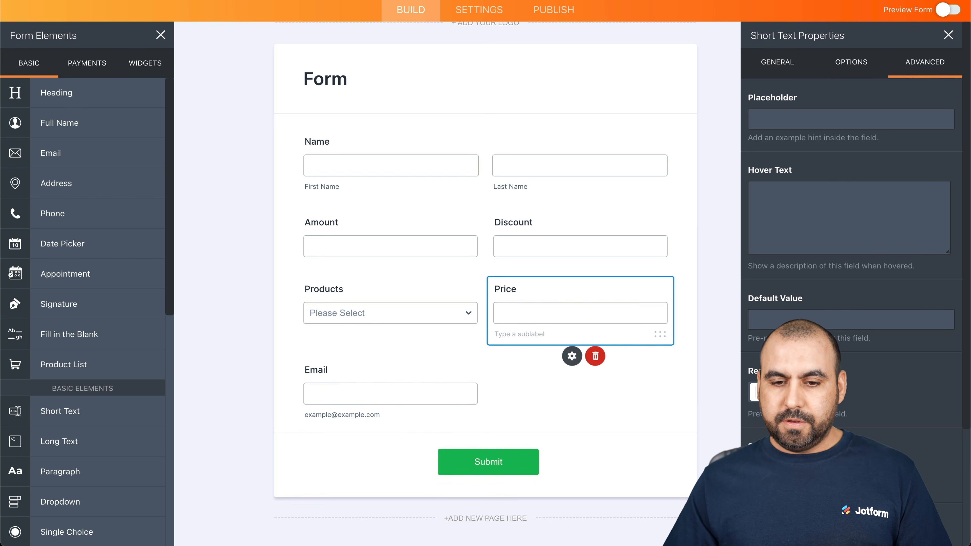
click(702, 242)
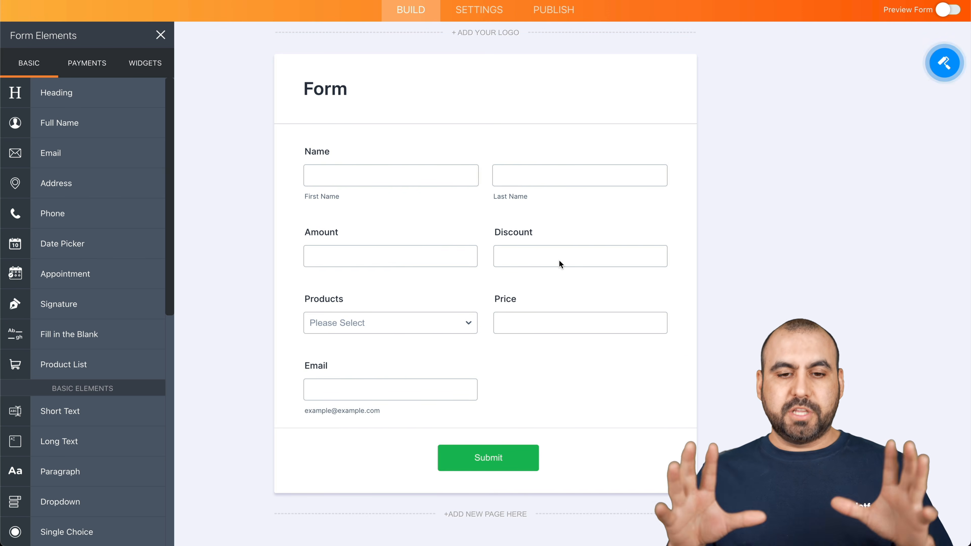
scroll(512, 198, up, 2)
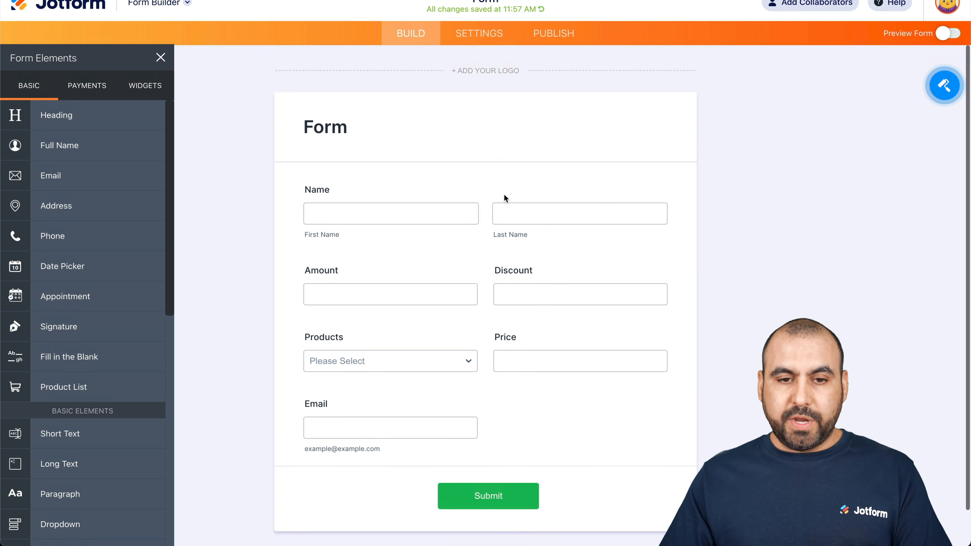
Change the form heading from 'Form' to 'Order Form'.
click(483, 8)
text(Order)
click(414, 138)
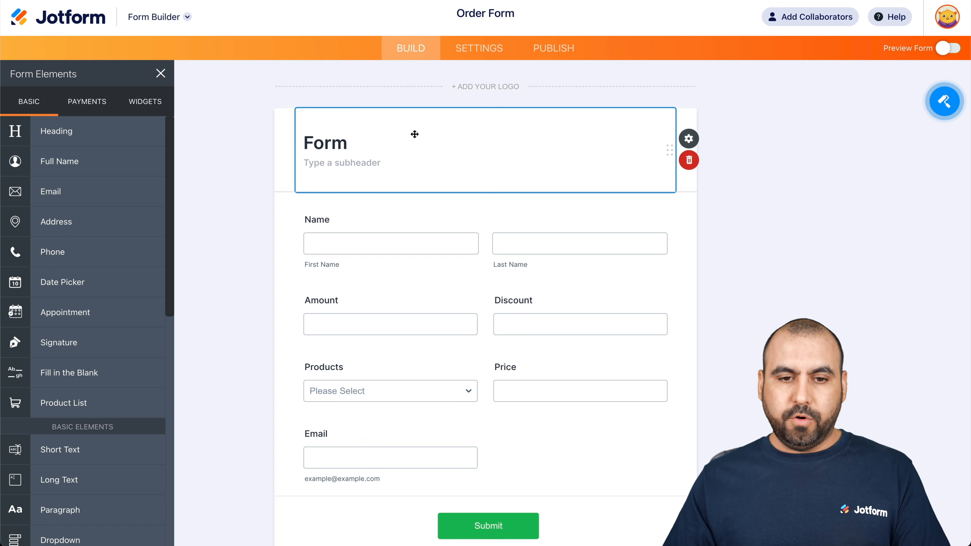
click(304, 143)
text(Order)
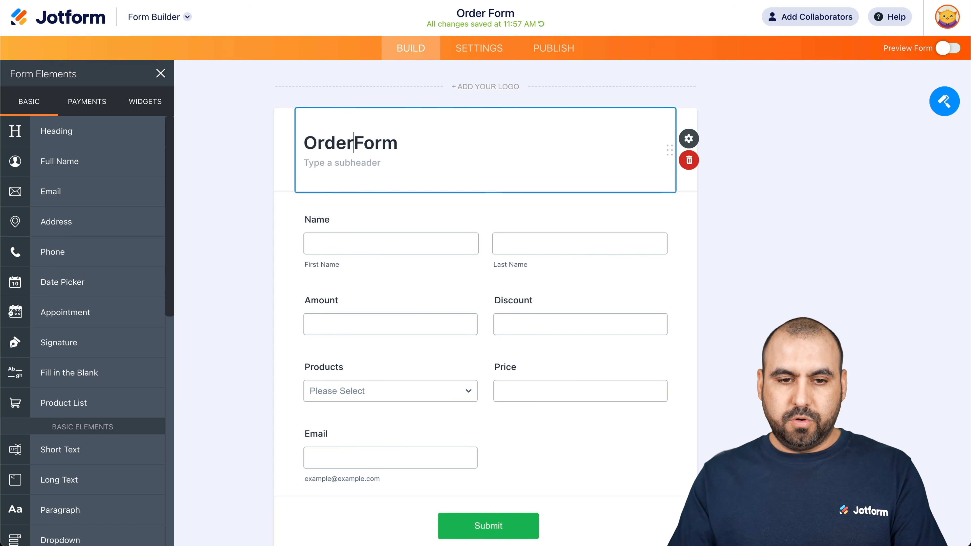
click(284, 177)
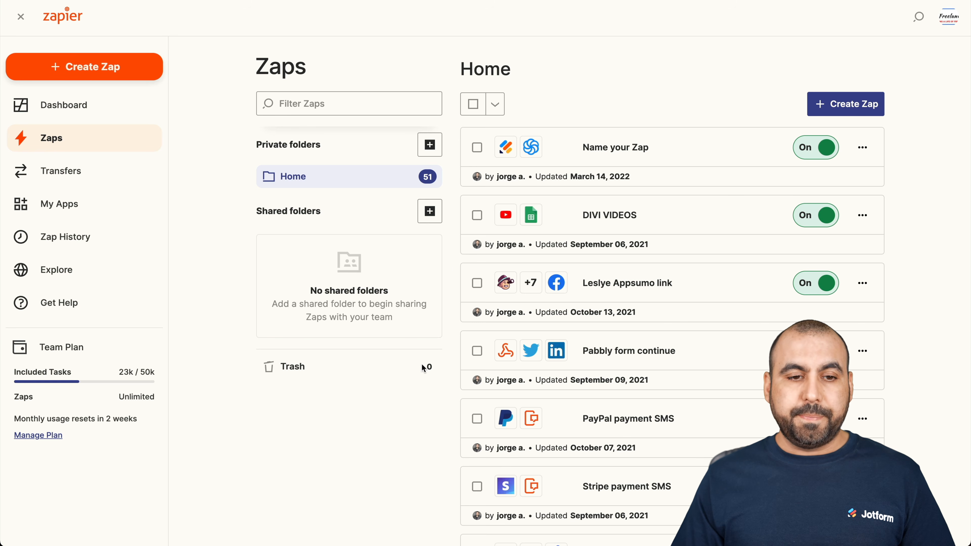
Create a new zap and title it 'Order form for Jotform'.
click(64, 71)
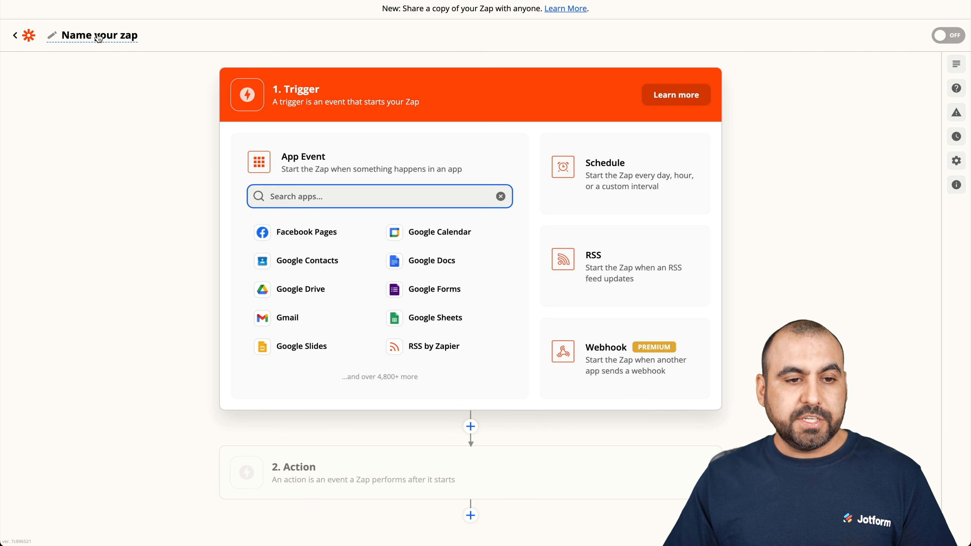
click(82, 35)
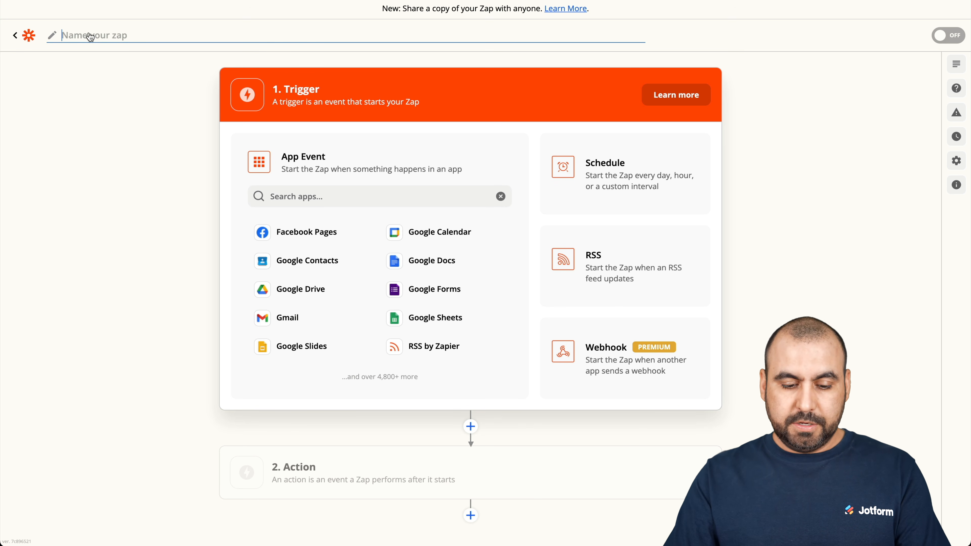
text(Order Ofor)
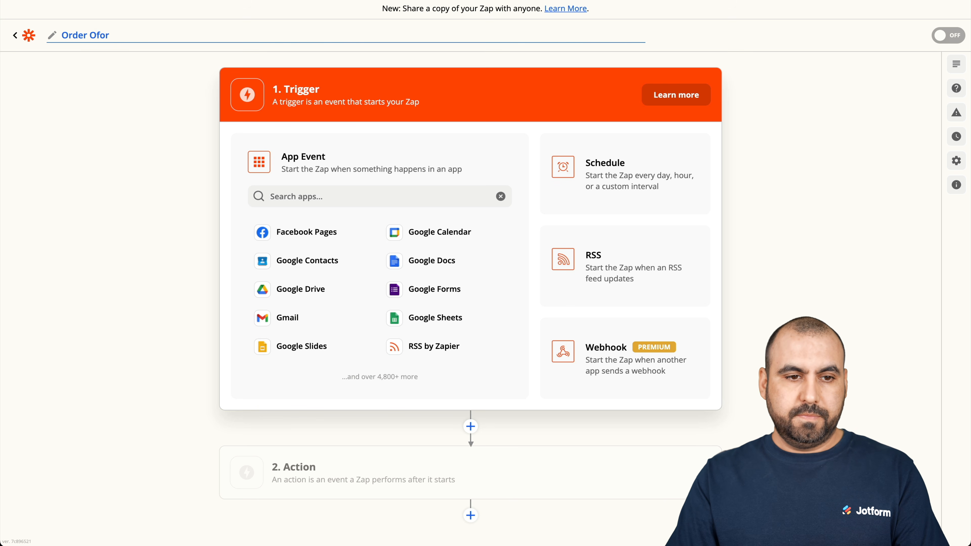
key(BackSpace)
key(BackSpace)
key(BackSpace)
key(BackSpace)
text(form for Jotform)
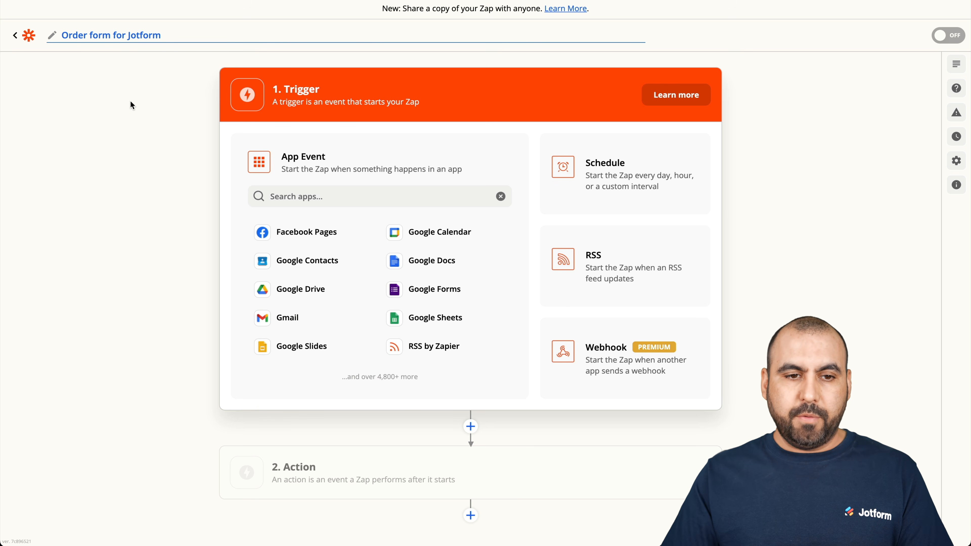
key(Return)
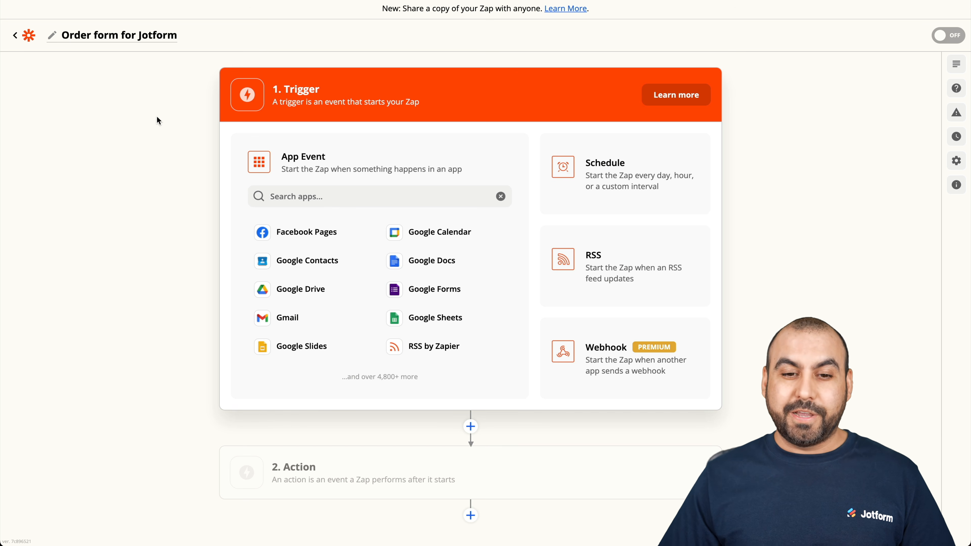
Set the trigger to Jotform New Submission using the existing Jotform account.
click(336, 198)
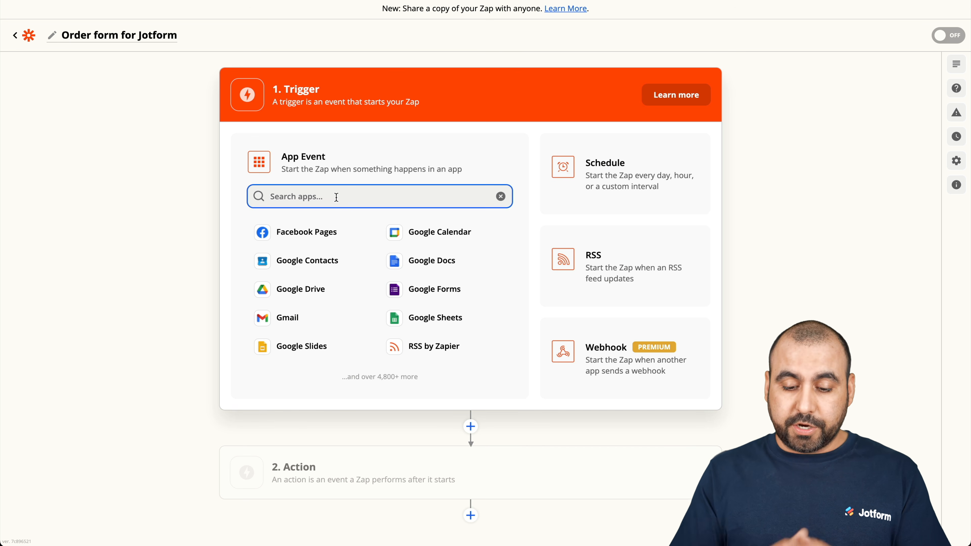
text(jotform)
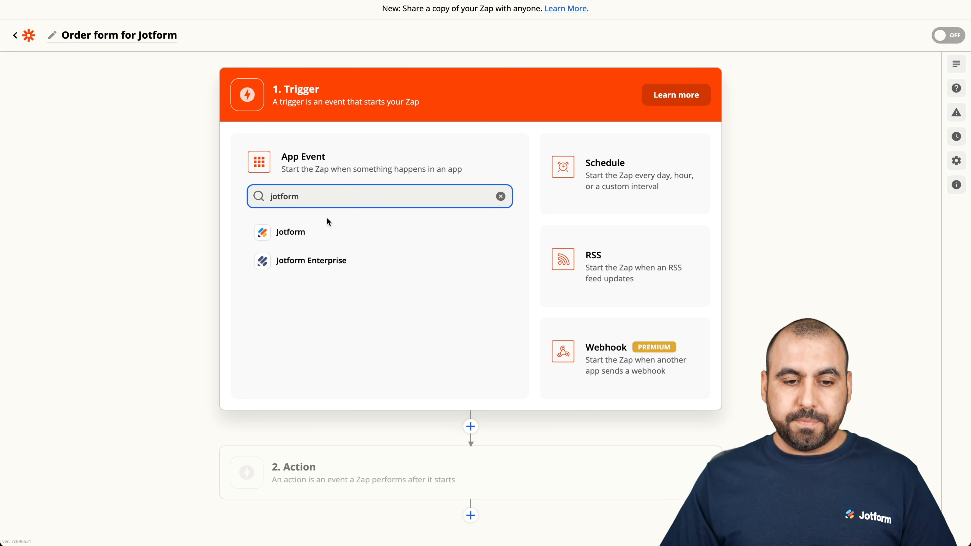
click(302, 233)
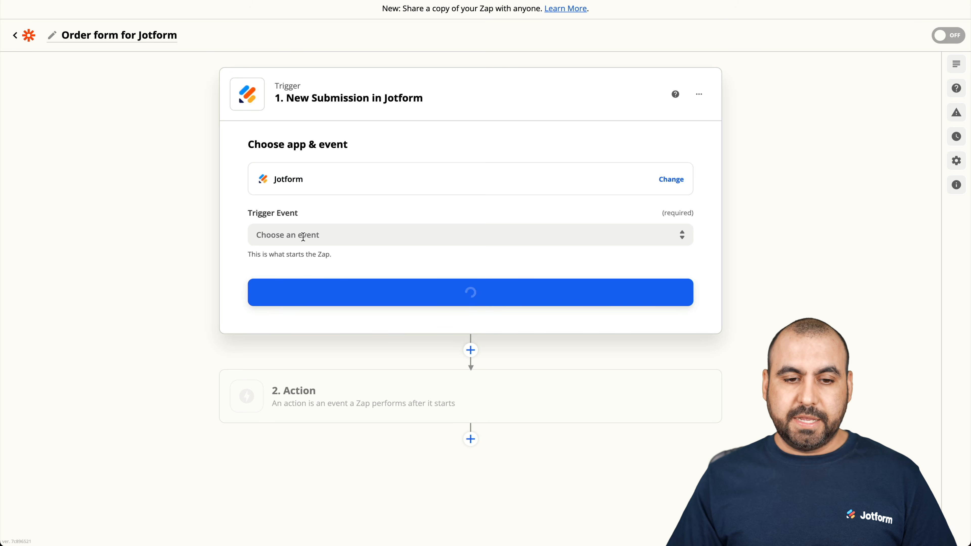
click(366, 240)
click(315, 280)
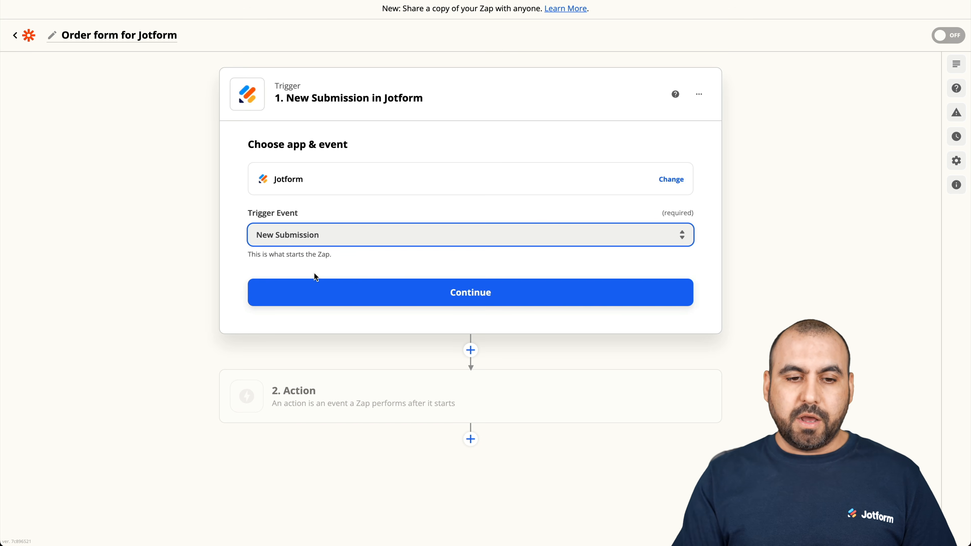
click(338, 295)
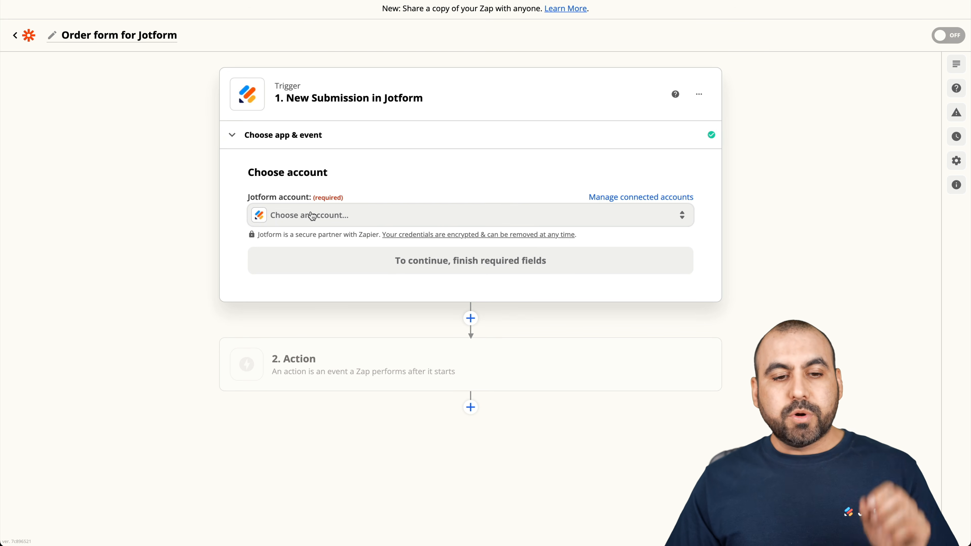
click(312, 216)
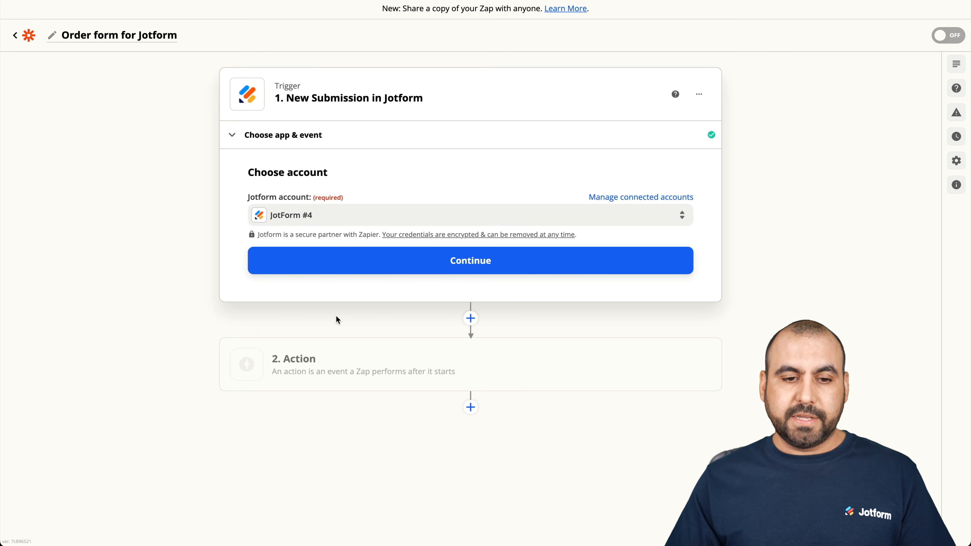
click(419, 262)
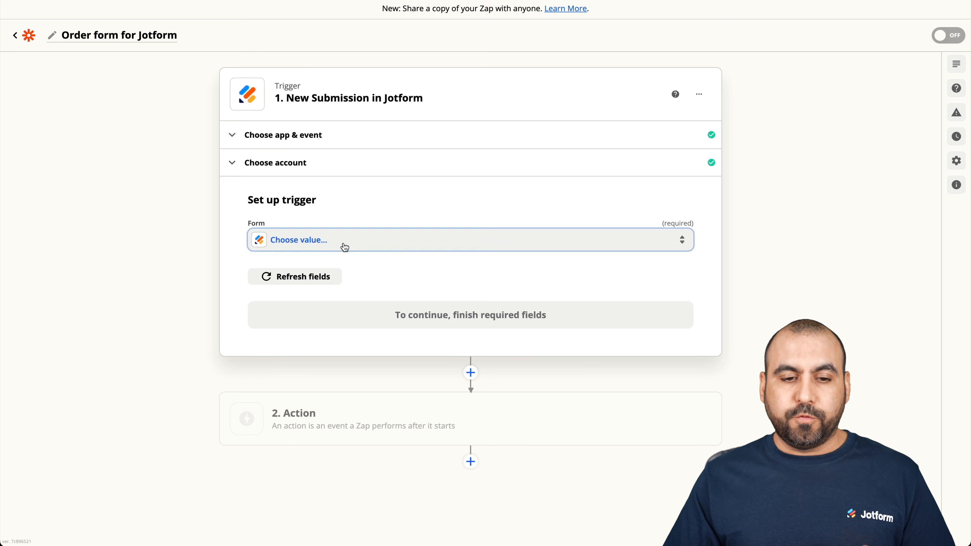
Select Order Form as the trigger's form and test it to load a sample submission.
click(345, 247)
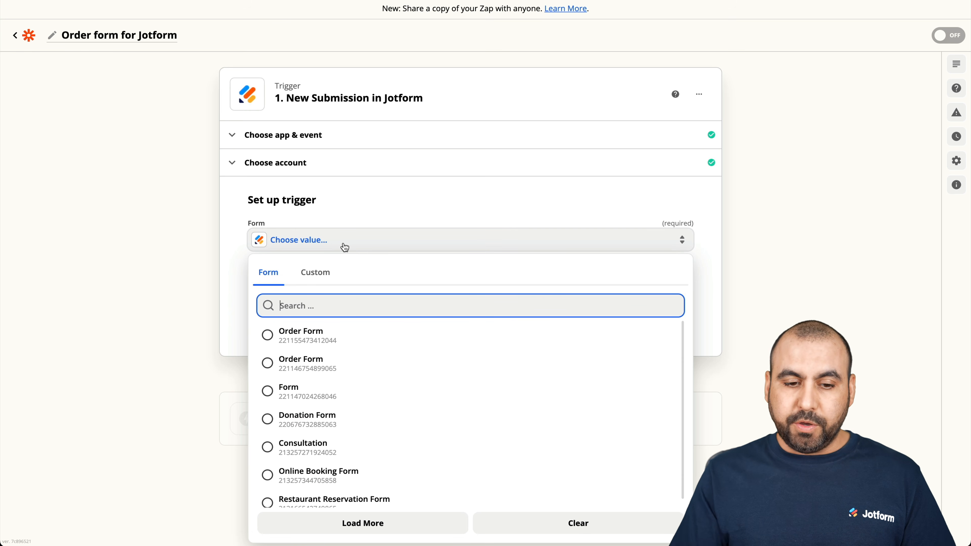
click(299, 340)
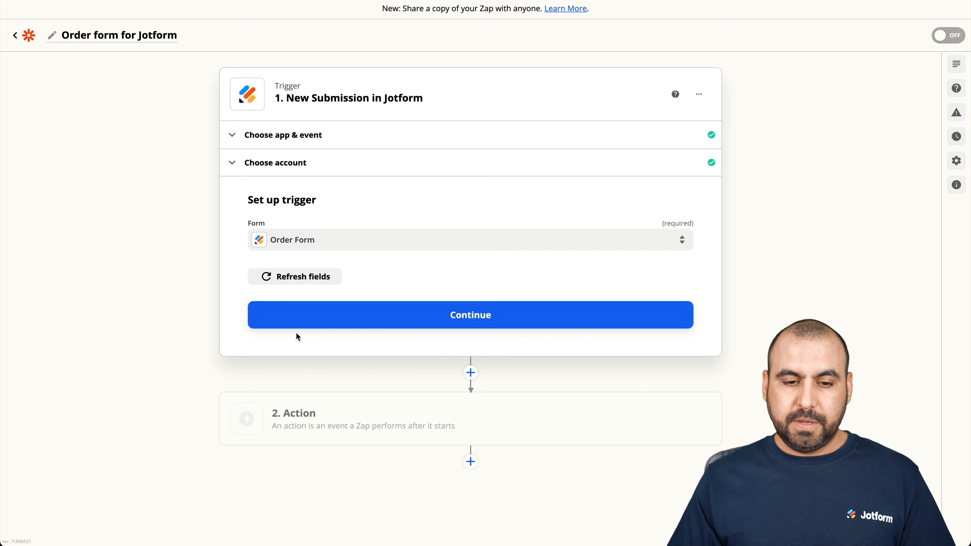
click(398, 330)
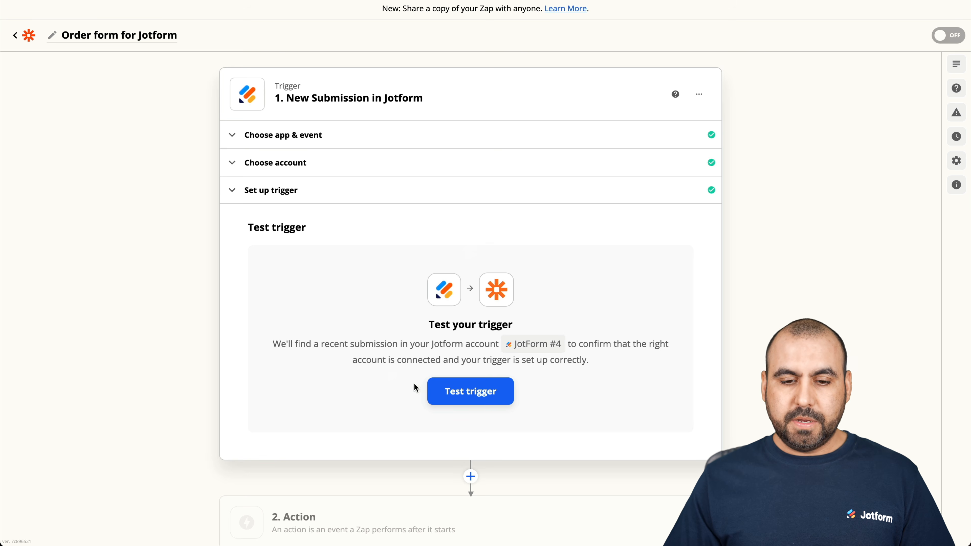
click(449, 394)
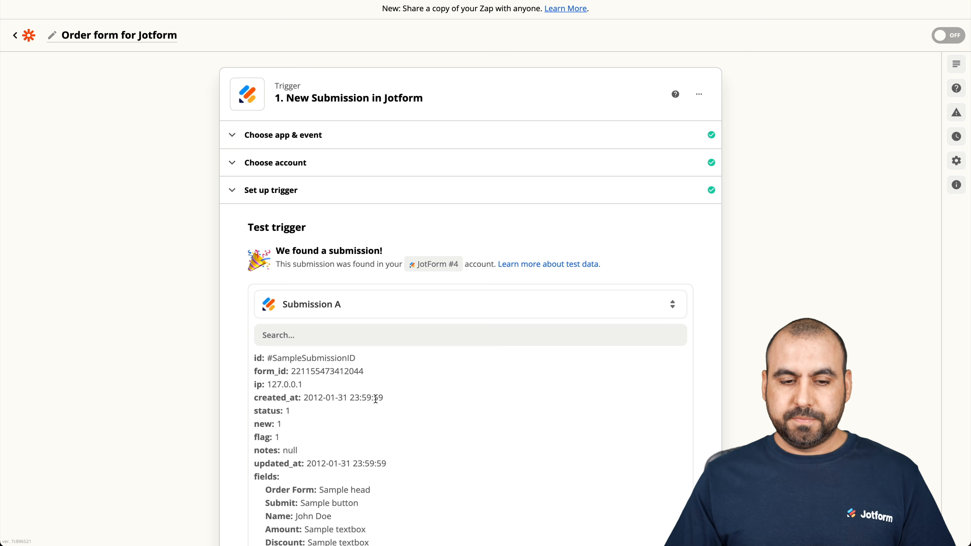
scroll(376, 399, down, 1)
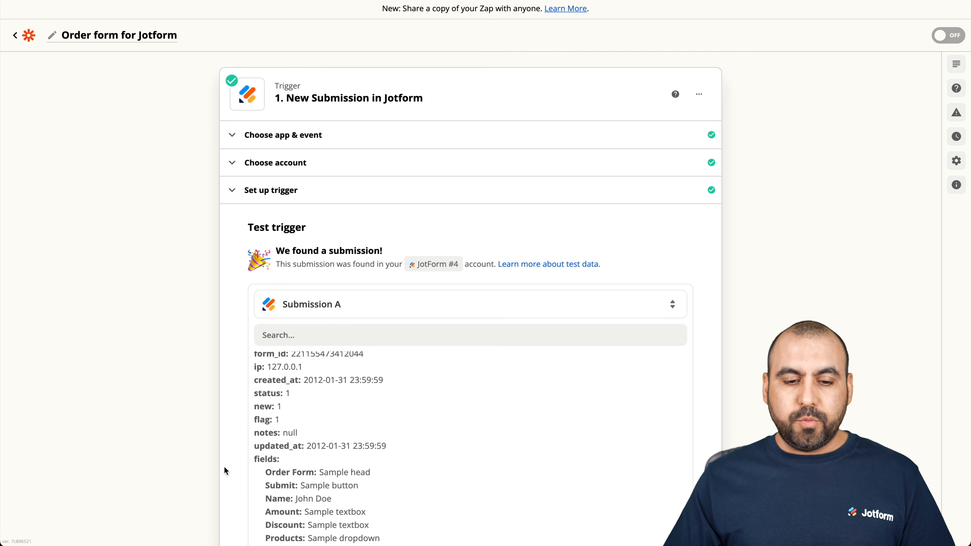
scroll(226, 469, down, 4)
scroll(382, 328, up, 1)
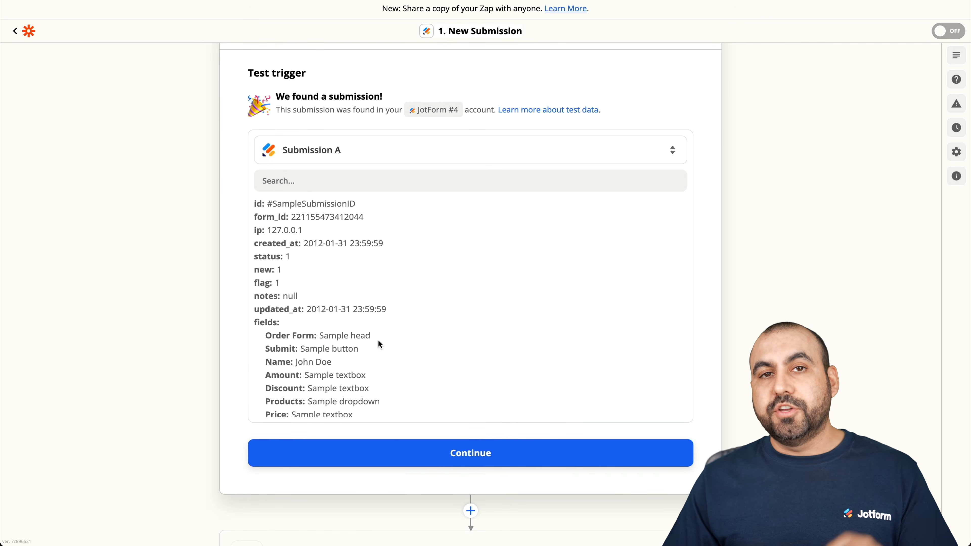
scroll(378, 340, down, 1)
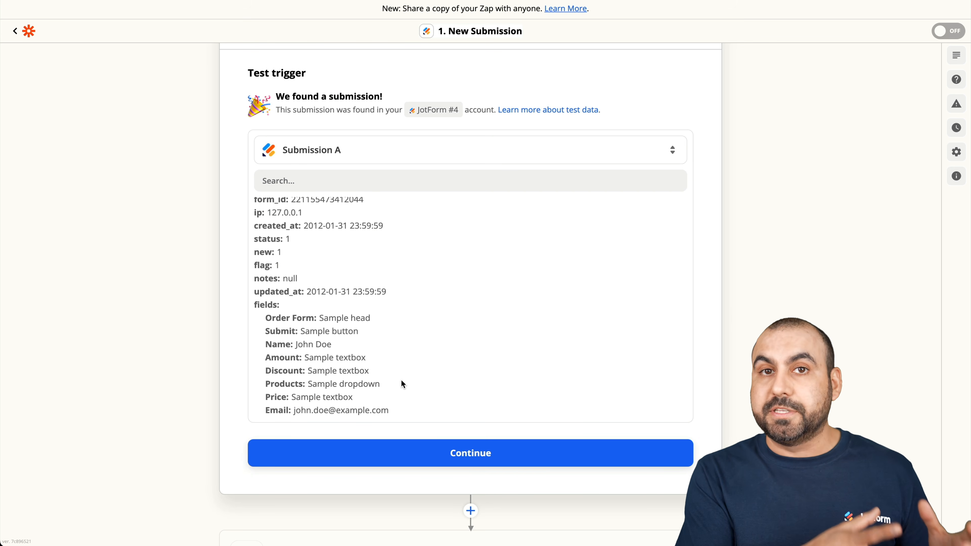
click(433, 447)
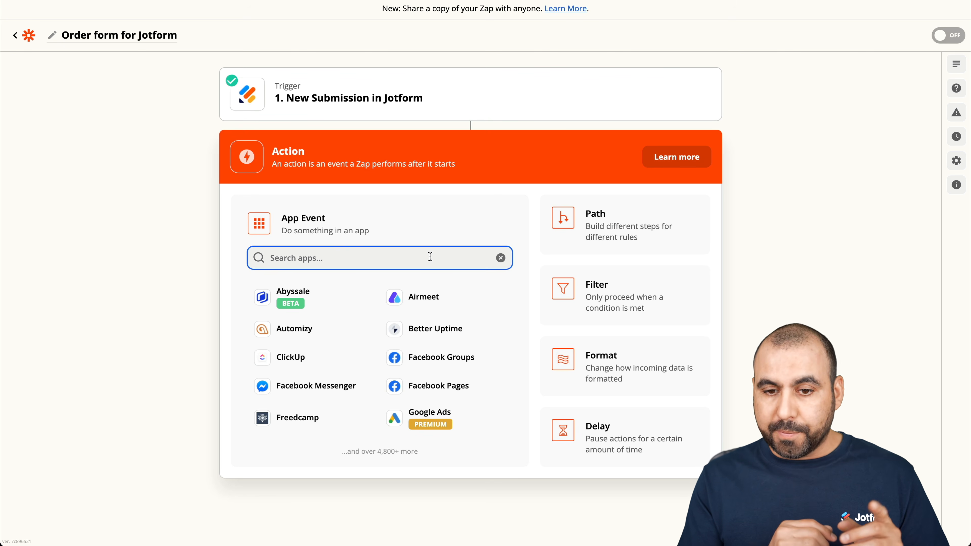
Add a Paths step after the trigger, creating Path A and Path B.
click(608, 222)
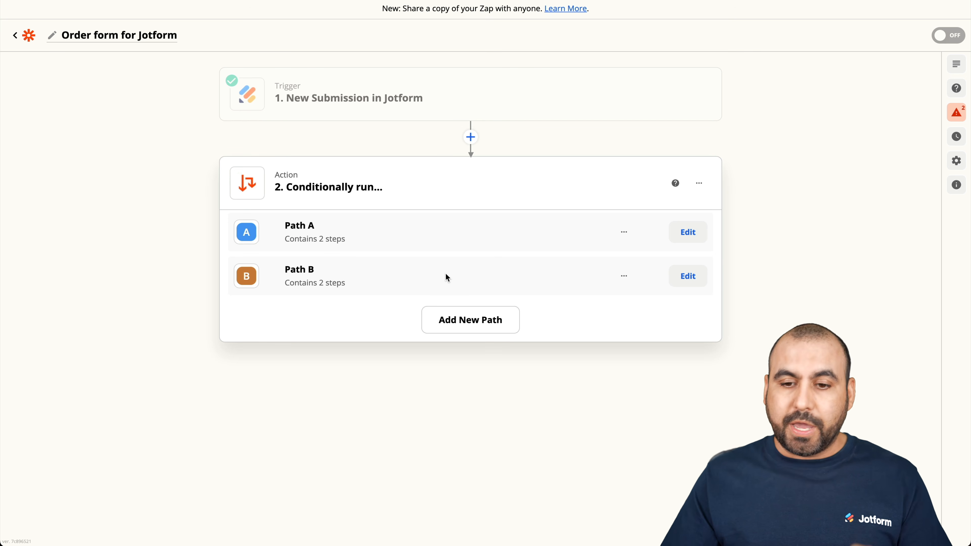
Set Path A's rule to Products (Text) contains Pants.
click(684, 234)
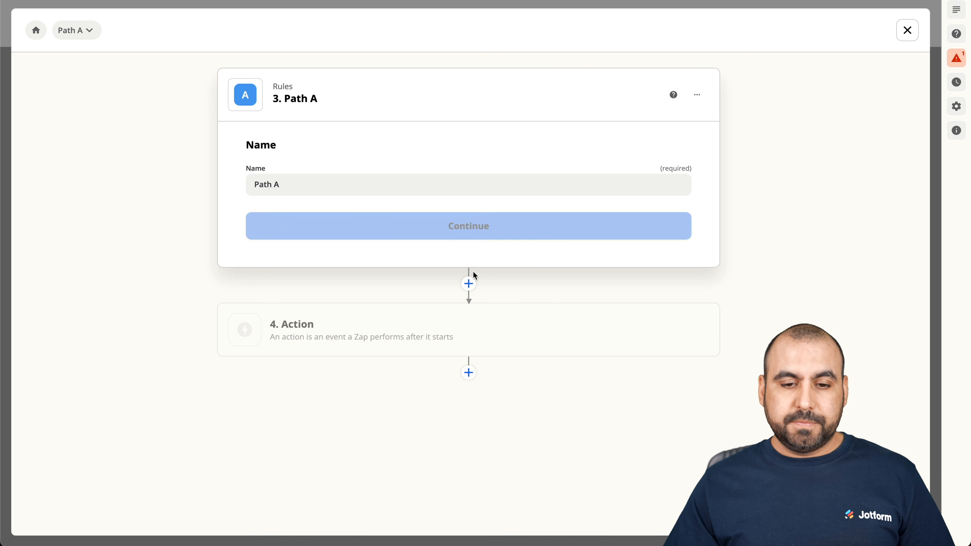
click(457, 233)
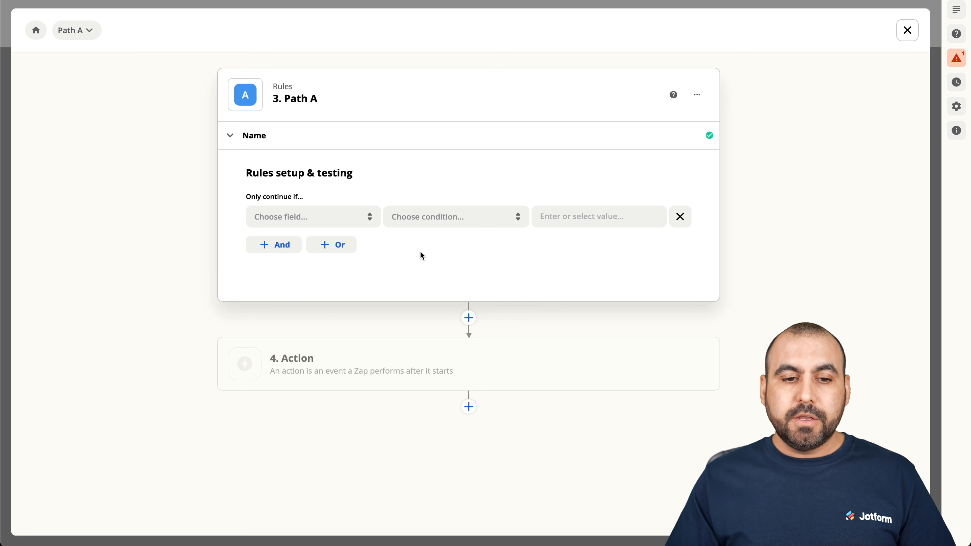
click(335, 222)
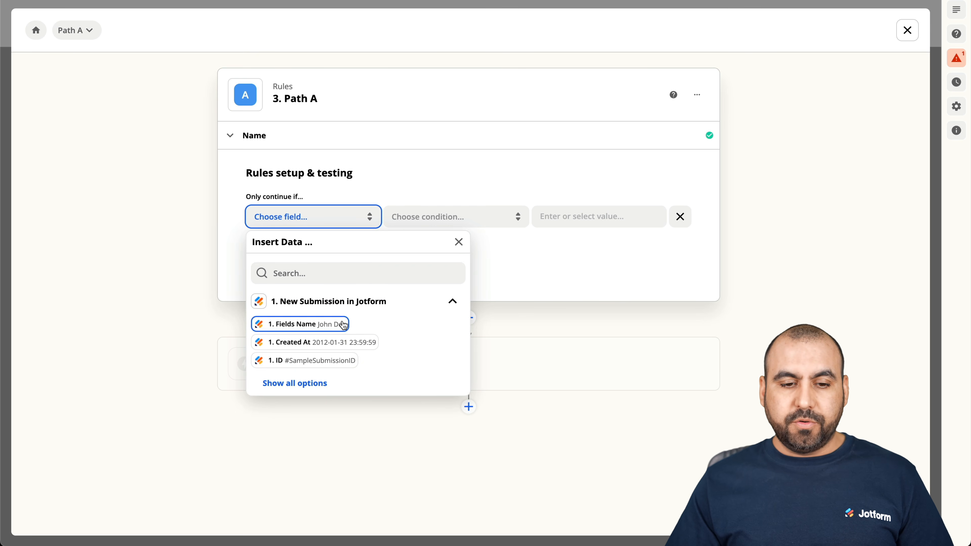
click(314, 384)
scroll(365, 378, down, 5)
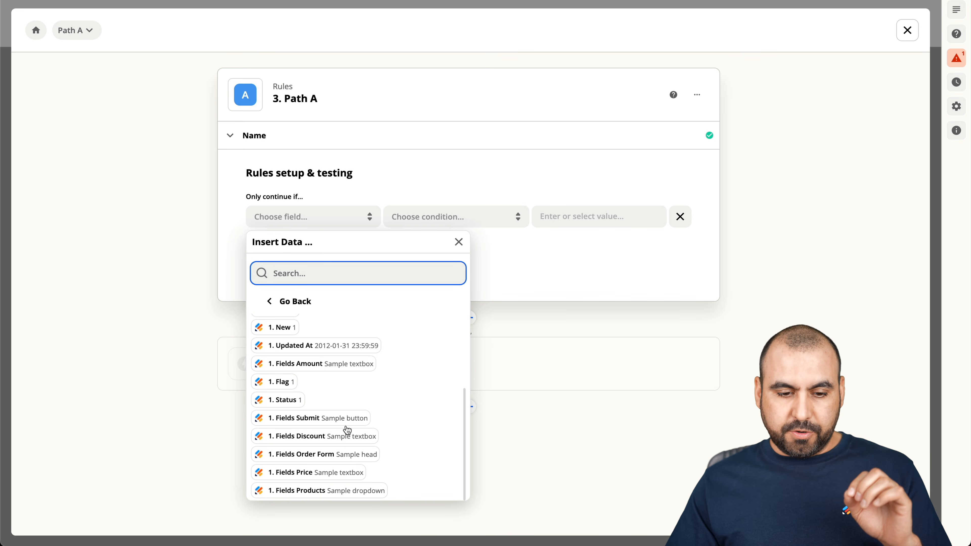
click(298, 497)
click(478, 227)
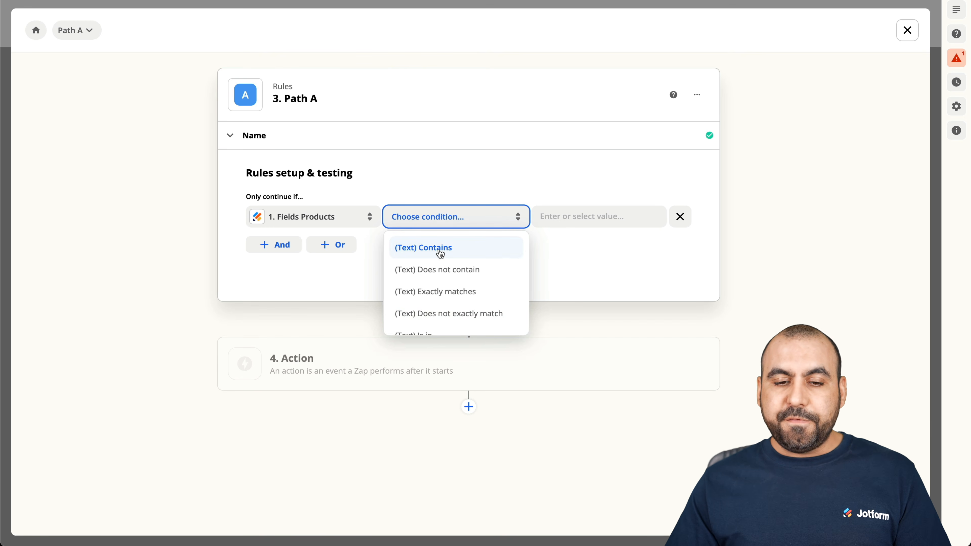
click(439, 249)
click(573, 215)
text(Pants)
click(562, 179)
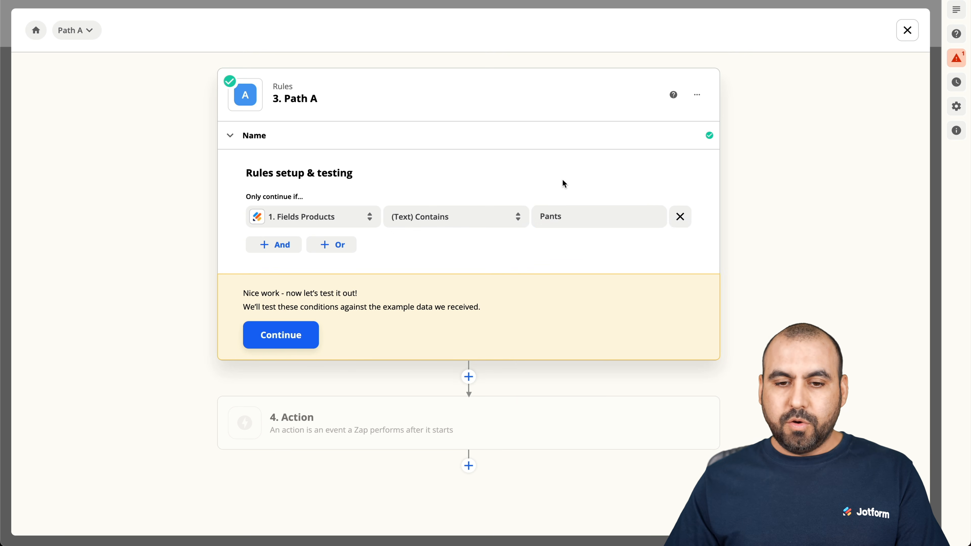
Test the Path A rule against sample data and close the rules panel.
click(289, 331)
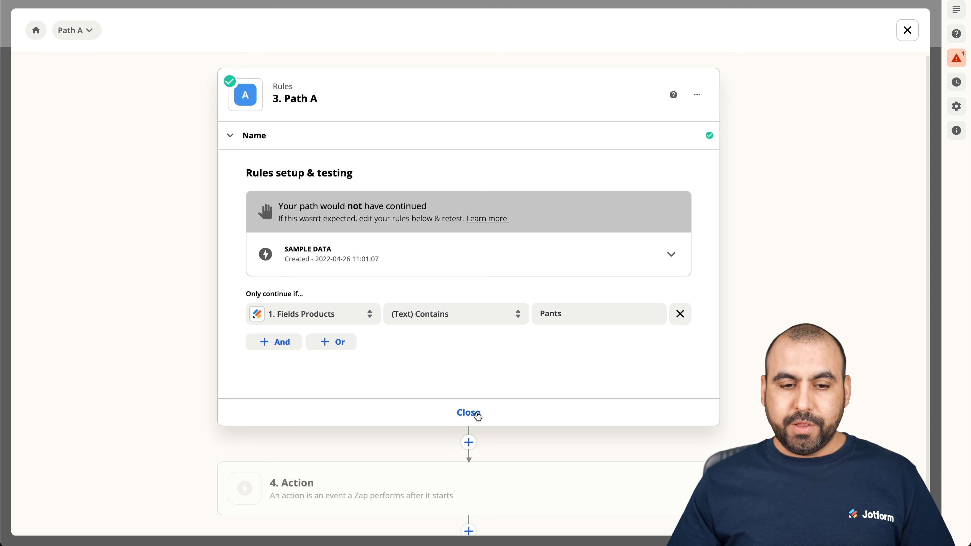
click(477, 413)
click(414, 191)
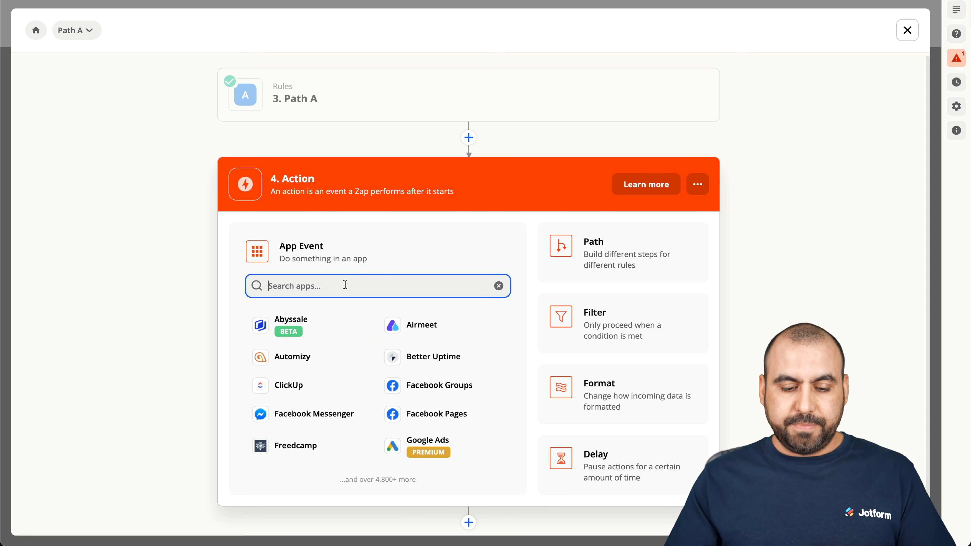
Set the action app to Xero with the Create Sales Invoice event.
text(xero)
click(311, 325)
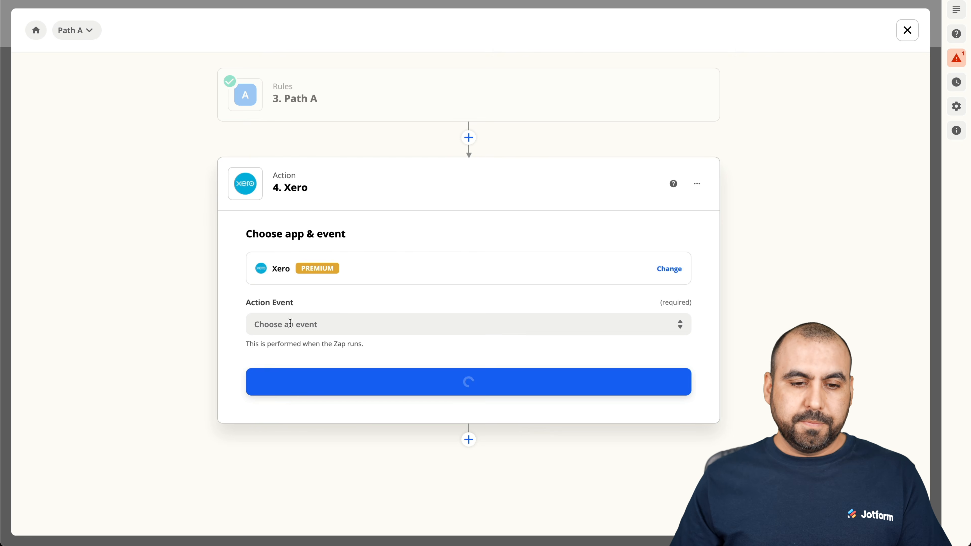
click(357, 329)
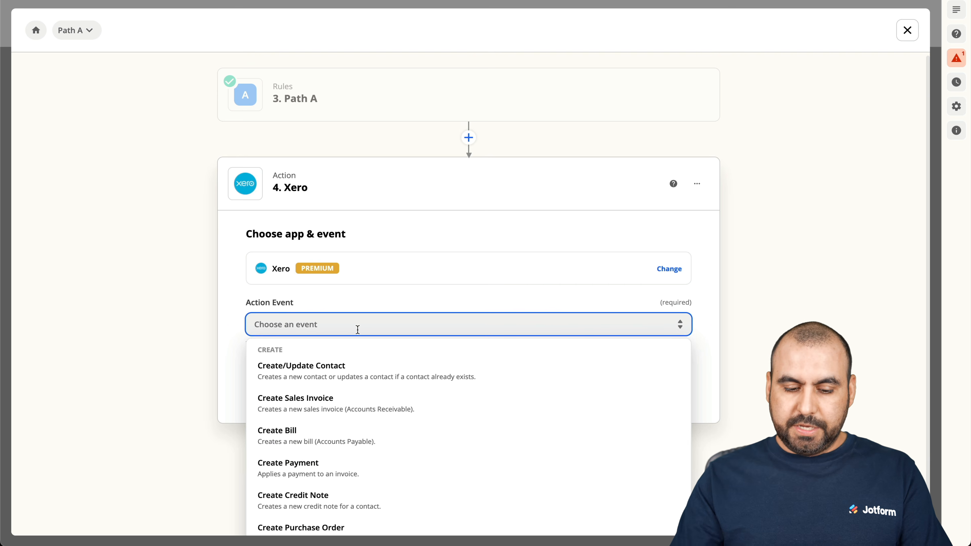
scroll(358, 329, down, 1)
scroll(239, 315, down, 1)
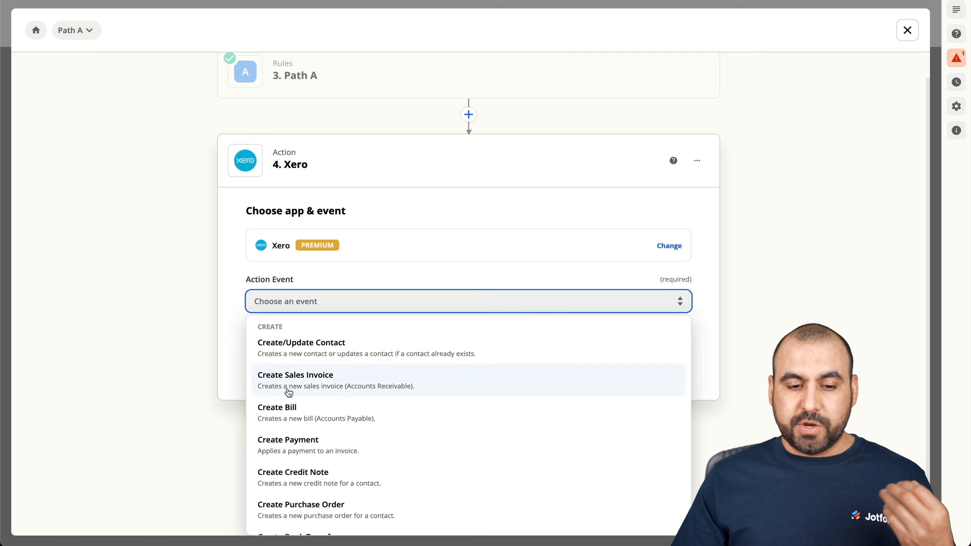
scroll(345, 449, down, 3)
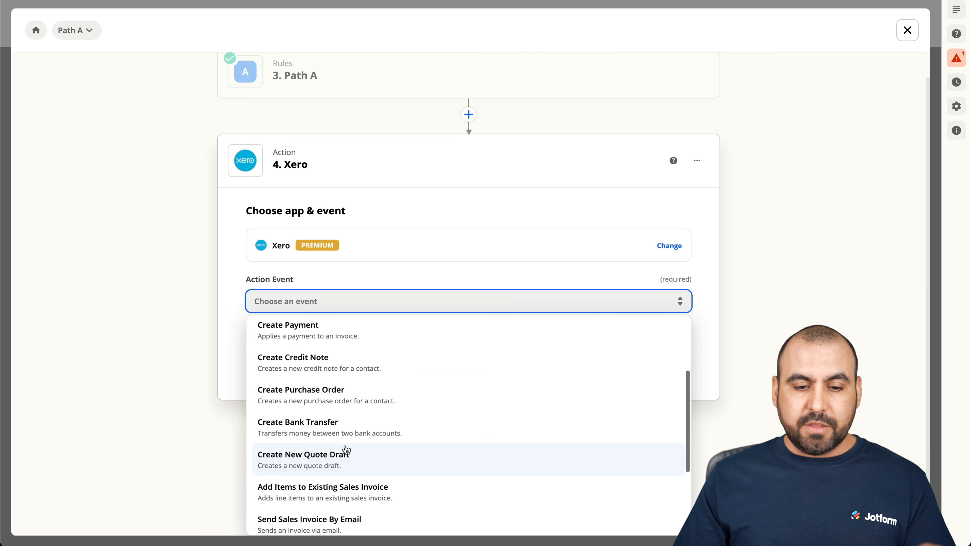
scroll(346, 449, down, 3)
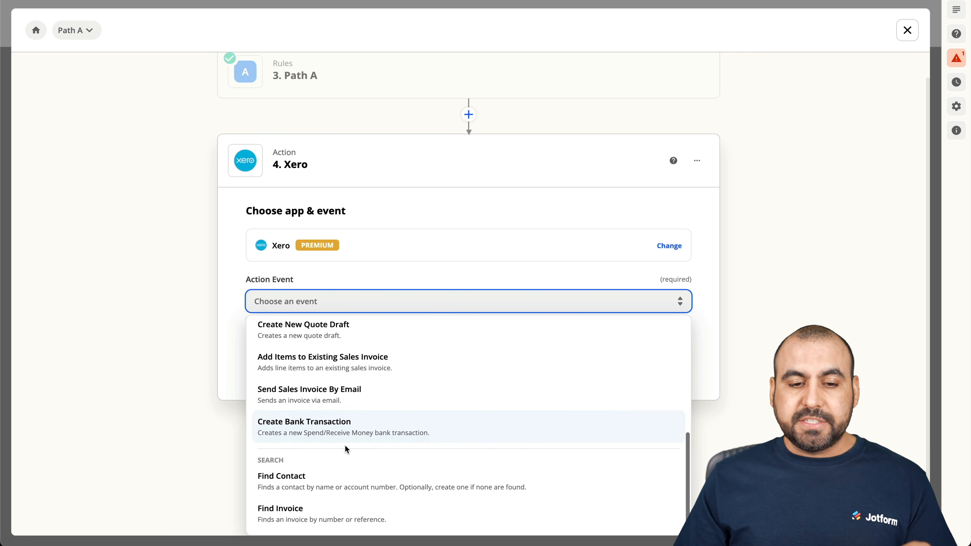
scroll(346, 449, up, 7)
text(invo)
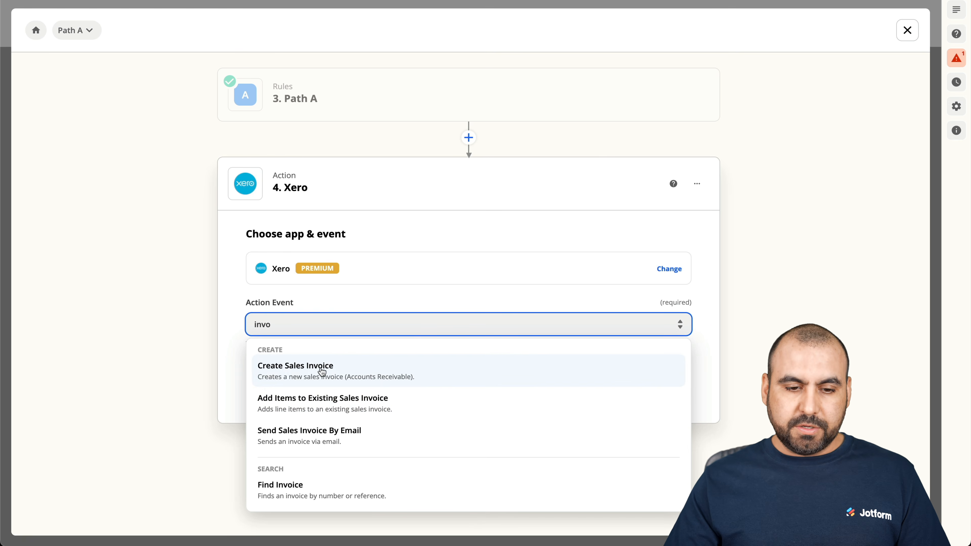
click(293, 371)
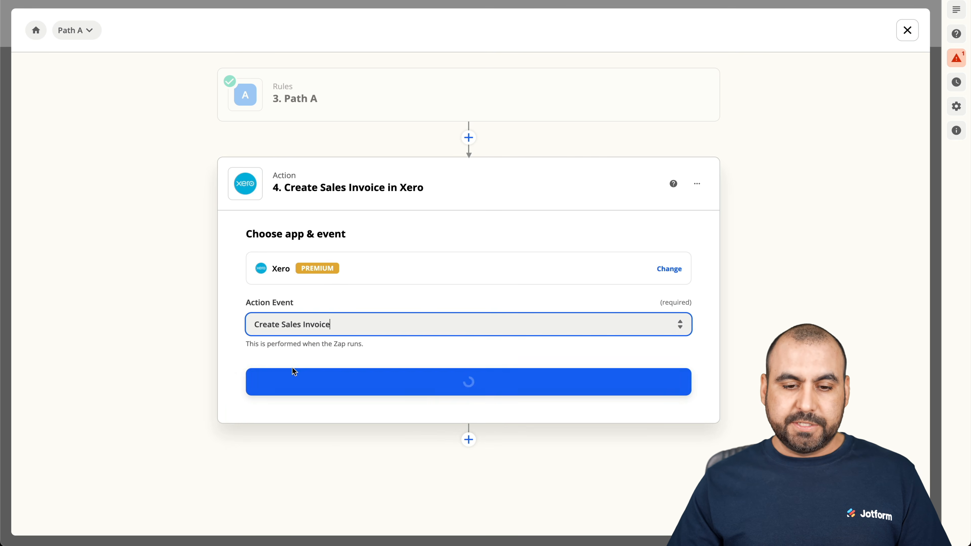
Sign in to Xero and allow Zapier access to the organisation.
click(436, 382)
click(501, 293)
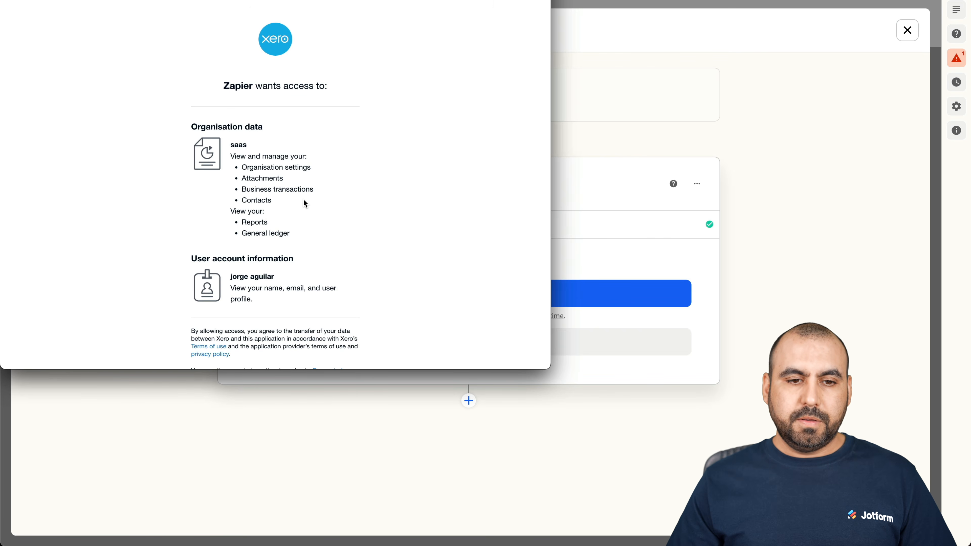
scroll(297, 242, down, 5)
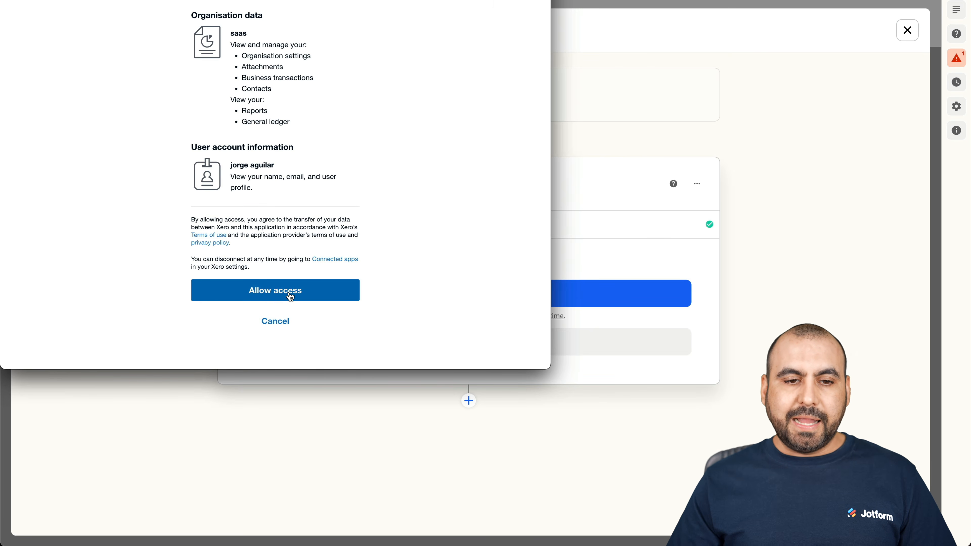
click(290, 297)
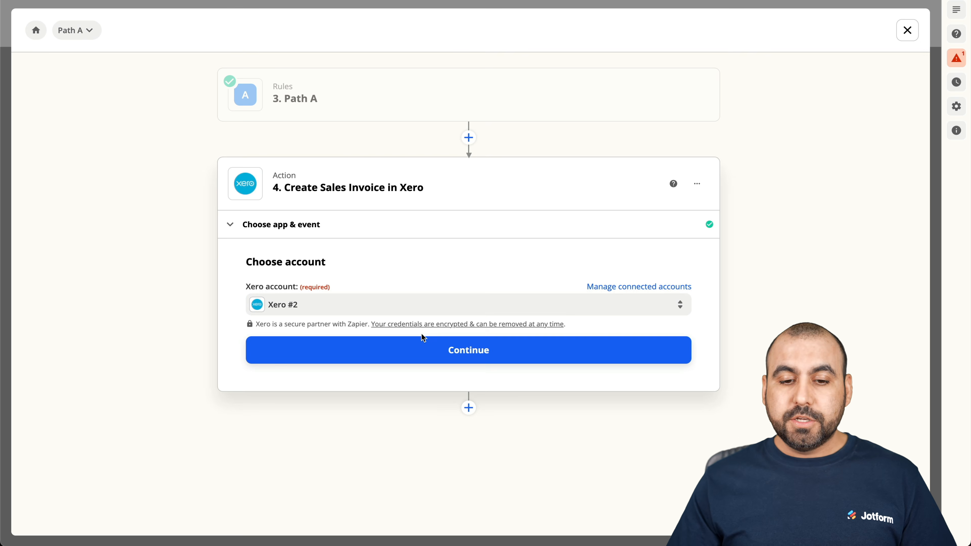
Confirm the Xero account and choose saas as the invoice organization.
click(426, 340)
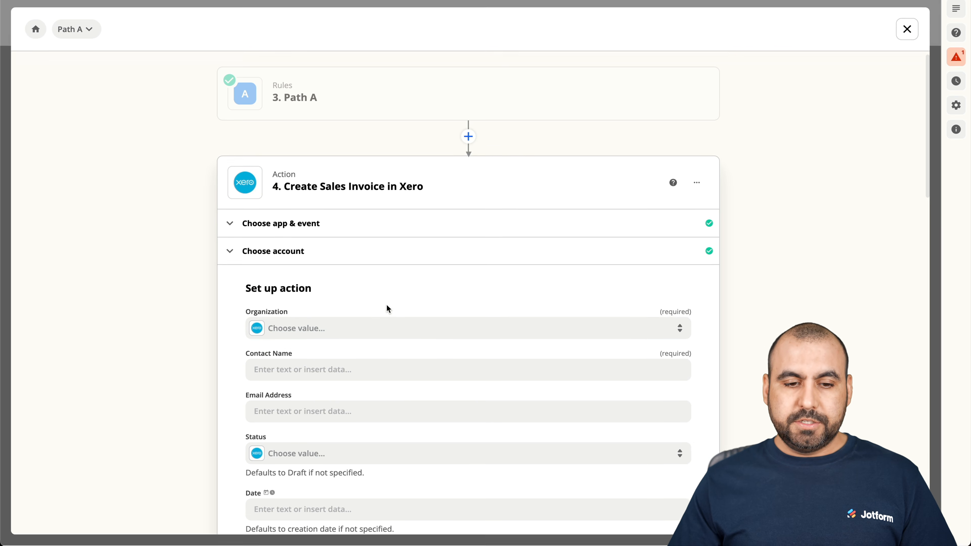
click(336, 332)
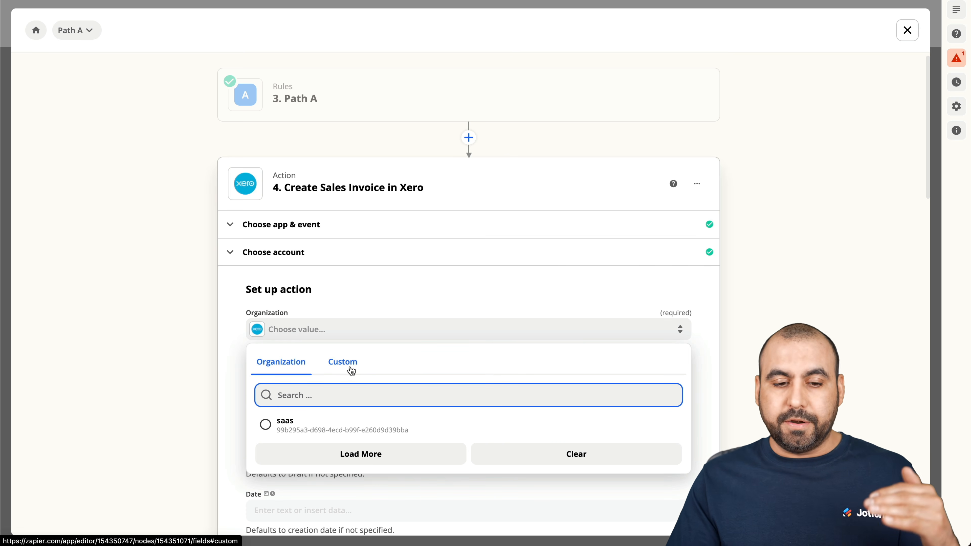
click(279, 430)
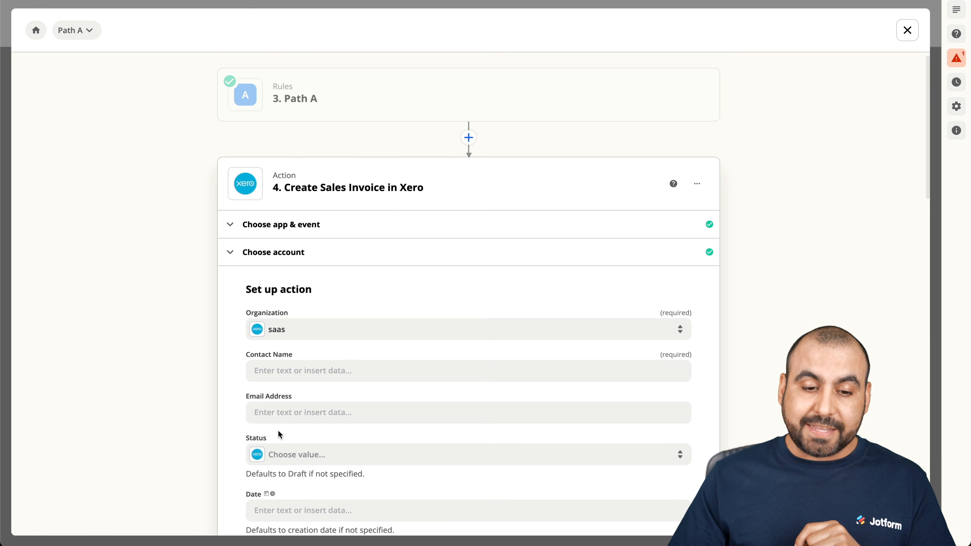
scroll(221, 376, down, 3)
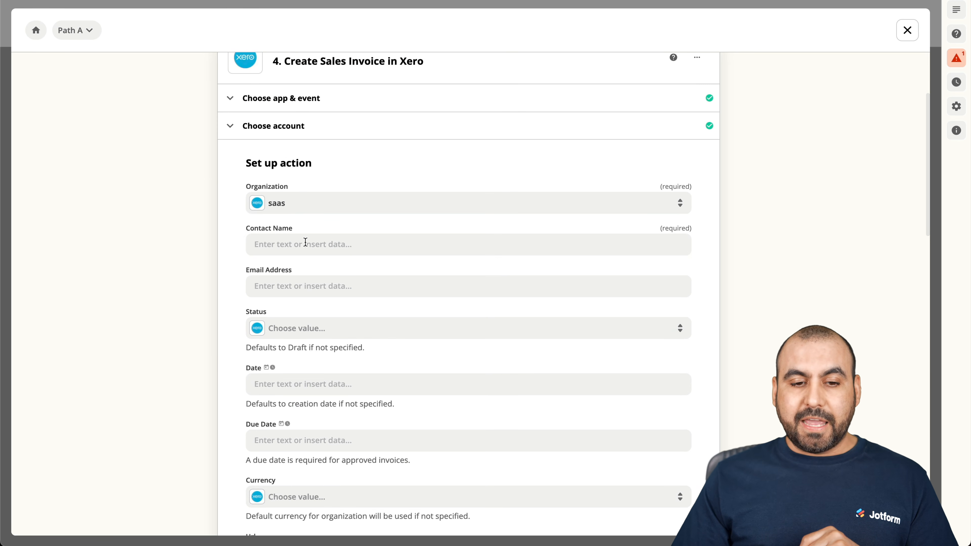
Map Contact Name to 1. Fields Name and Email Address to 1. Fields Email.
click(305, 243)
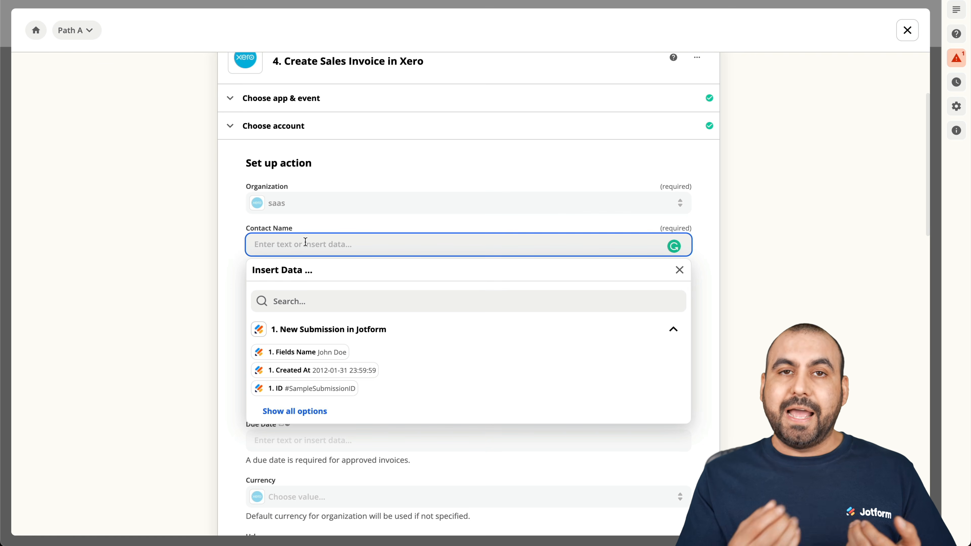
click(305, 357)
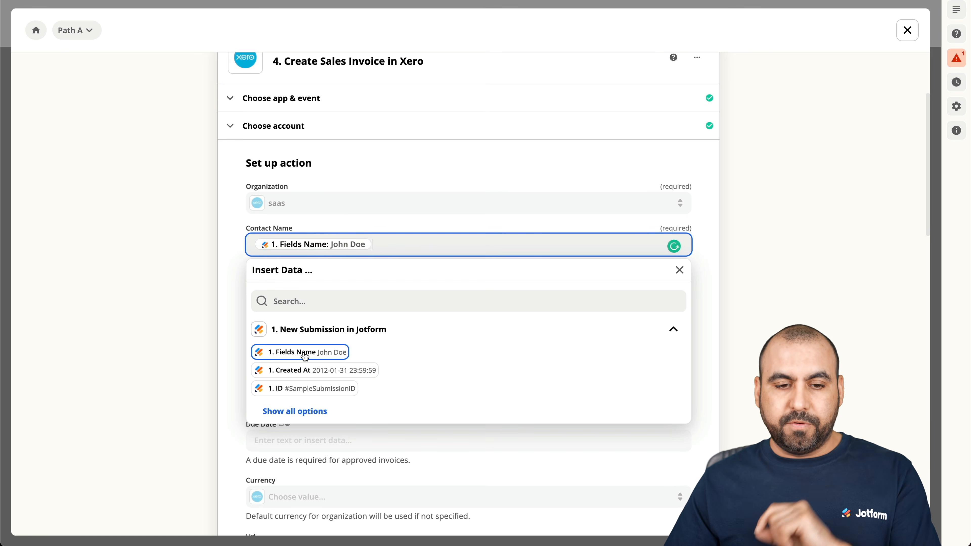
click(236, 263)
scroll(249, 384, down, 2)
click(281, 226)
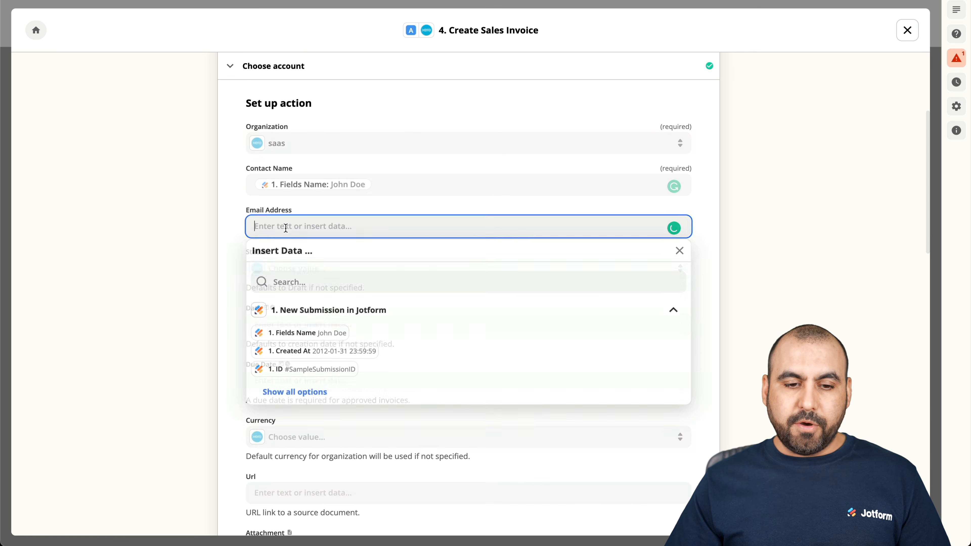
scroll(376, 398, down, 5)
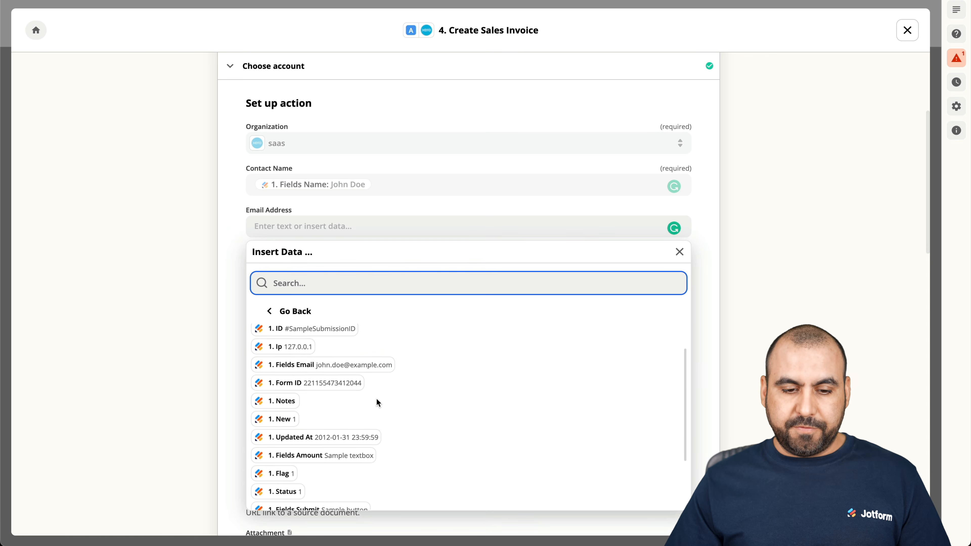
scroll(376, 398, up, 4)
scroll(376, 398, up, 1)
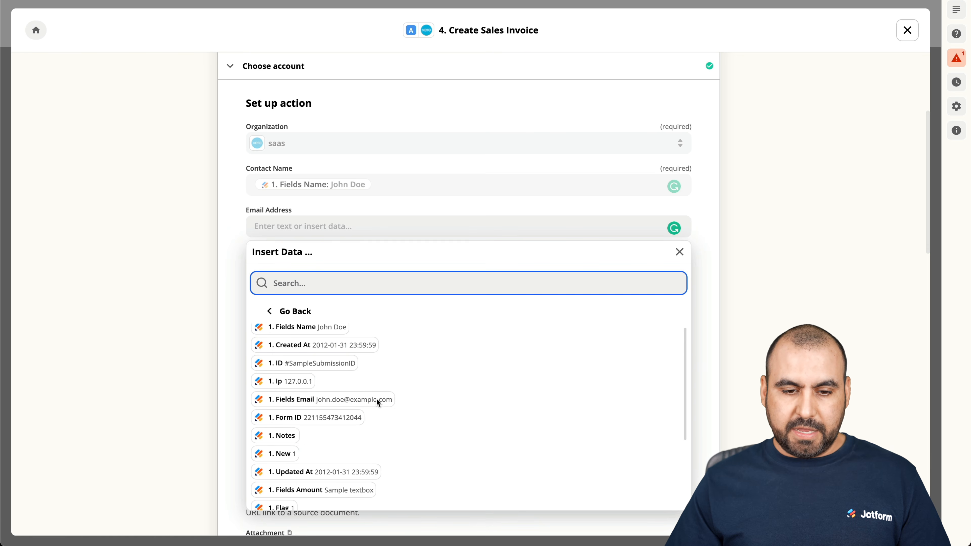
click(343, 405)
click(232, 267)
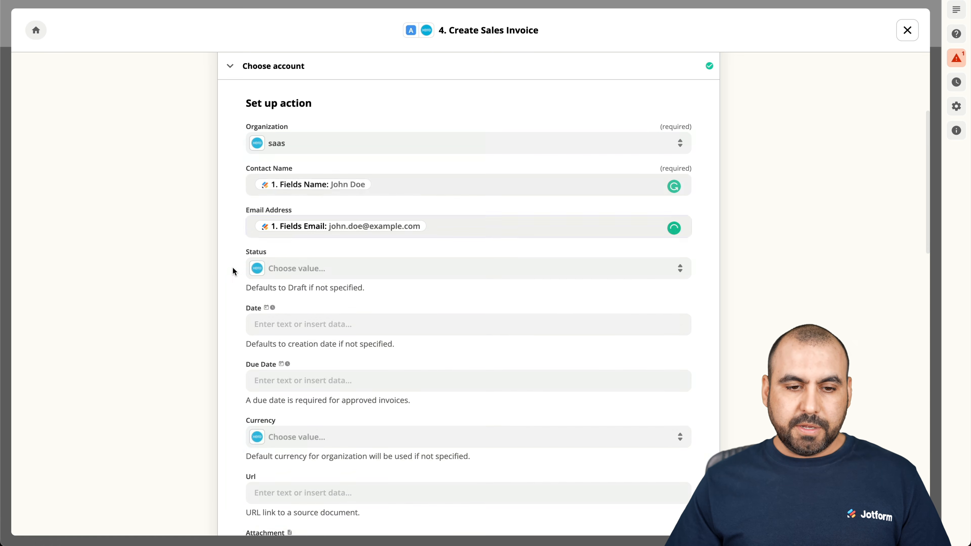
scroll(254, 303, down, 3)
click(339, 157)
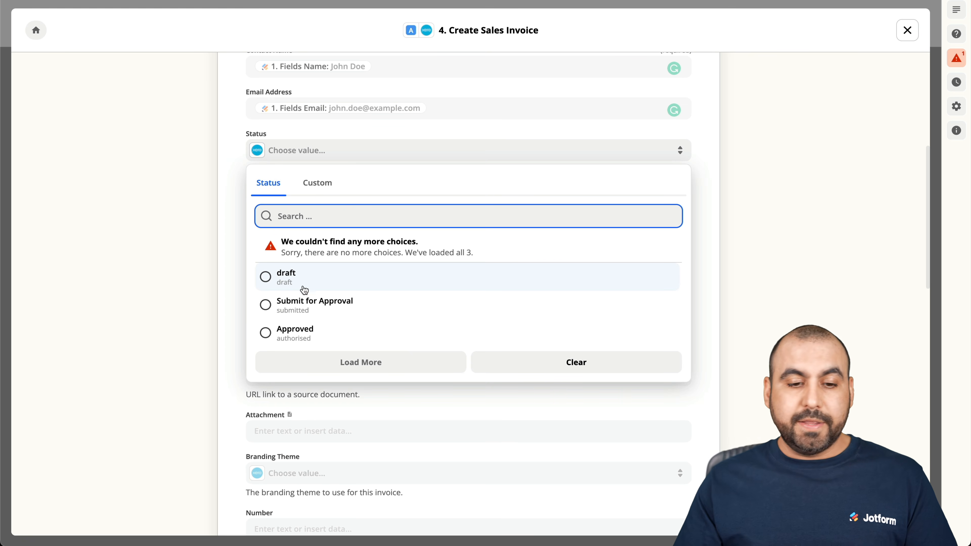
Set Status to Approved, Date to 'today' and Due Date to '2 weeks'.
click(310, 337)
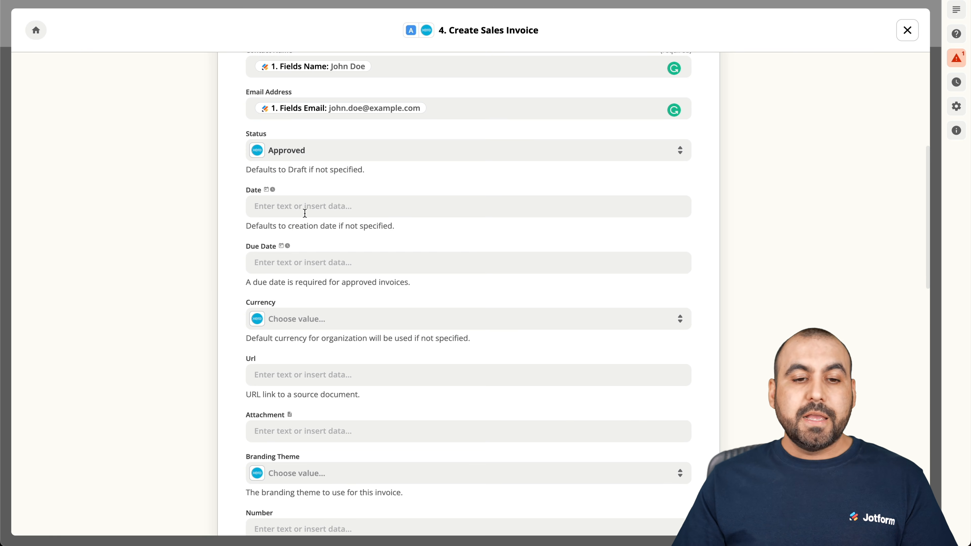
click(314, 211)
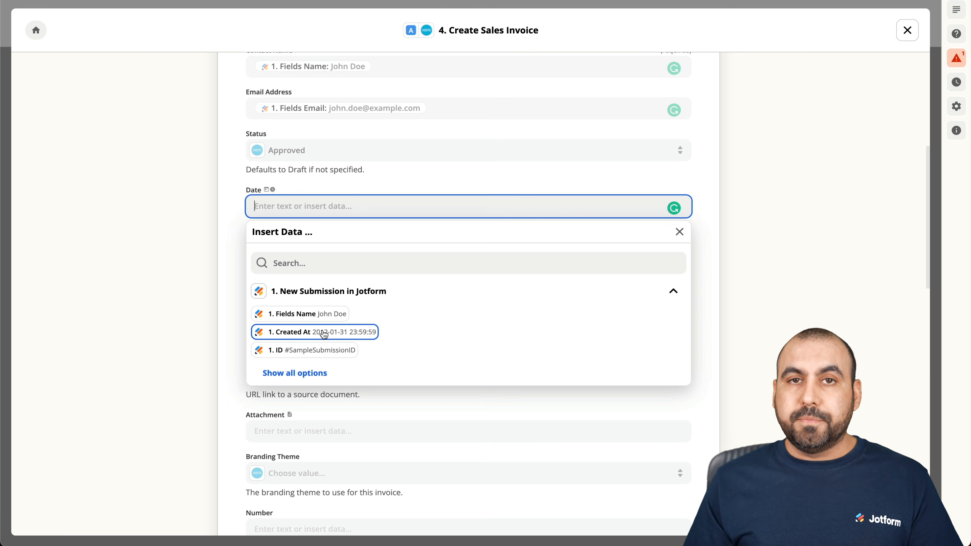
text(today)
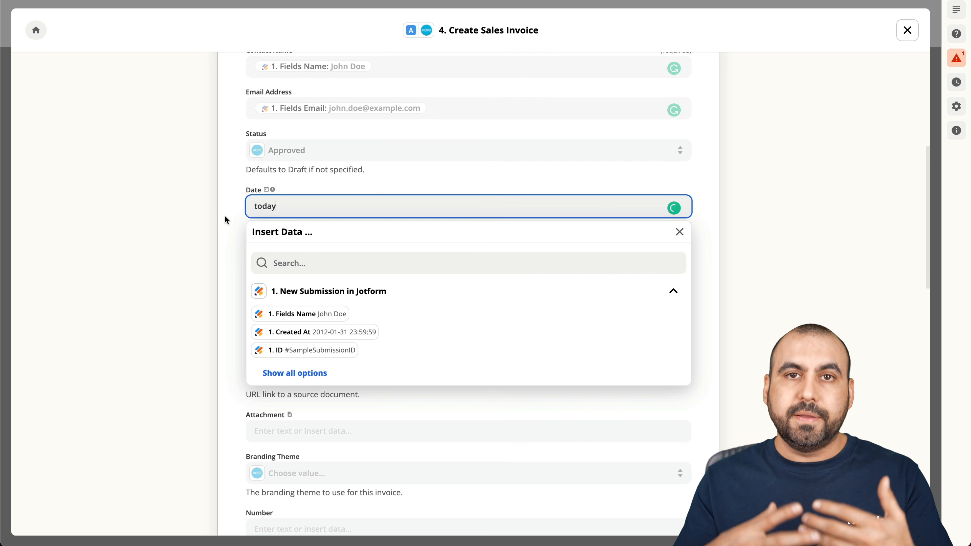
click(225, 220)
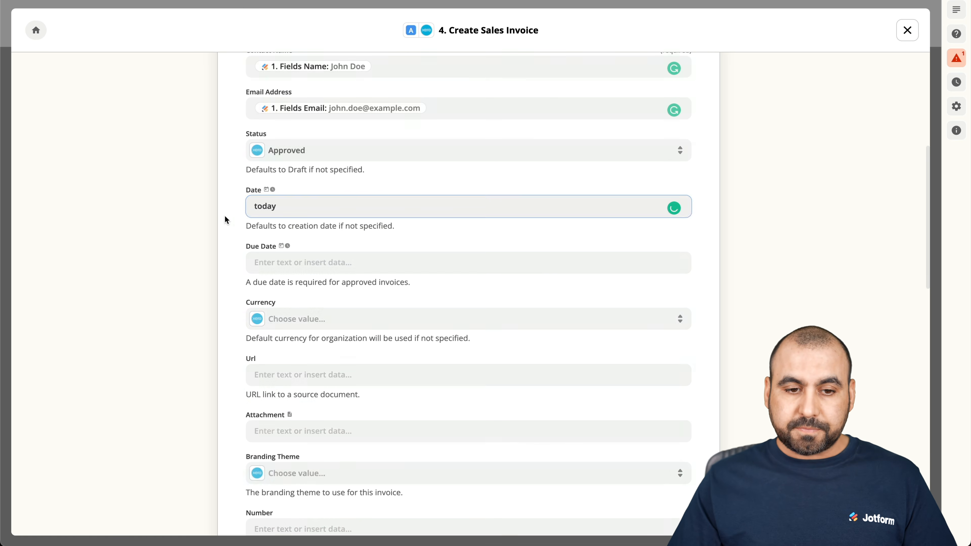
click(291, 265)
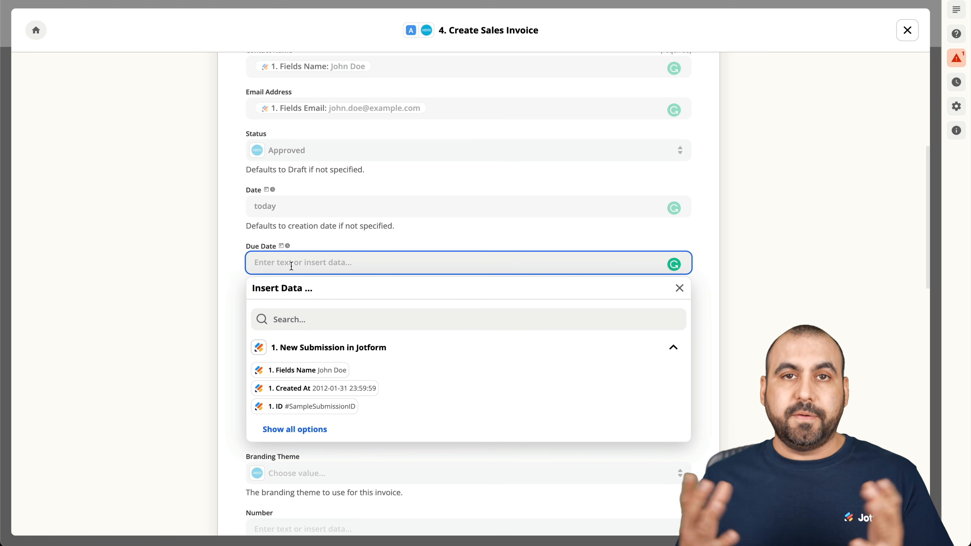
text(2 weeks)
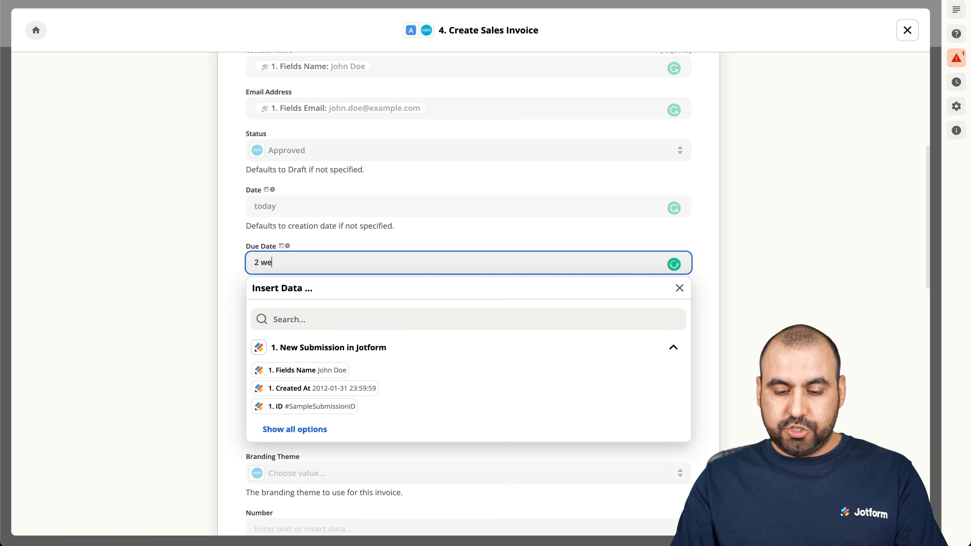
click(230, 272)
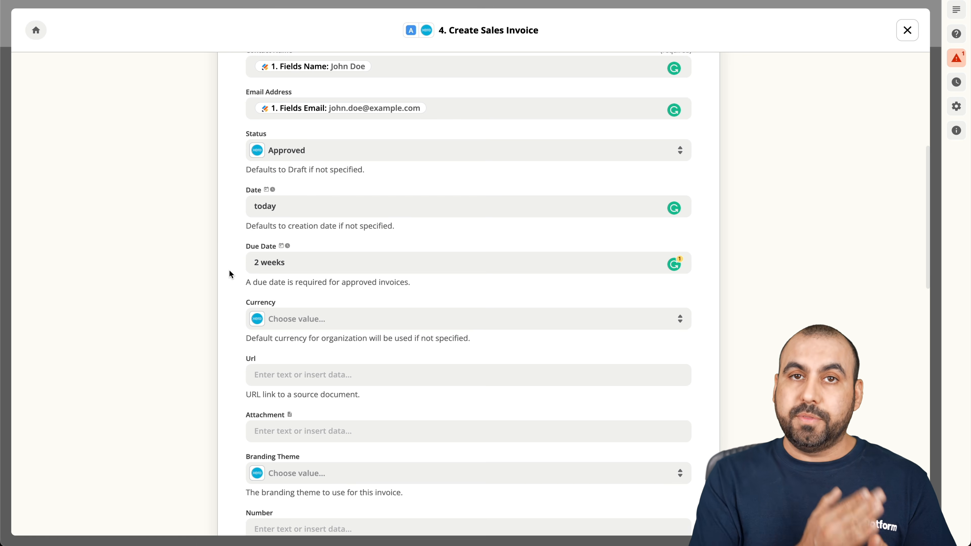
scroll(249, 294, down, 3)
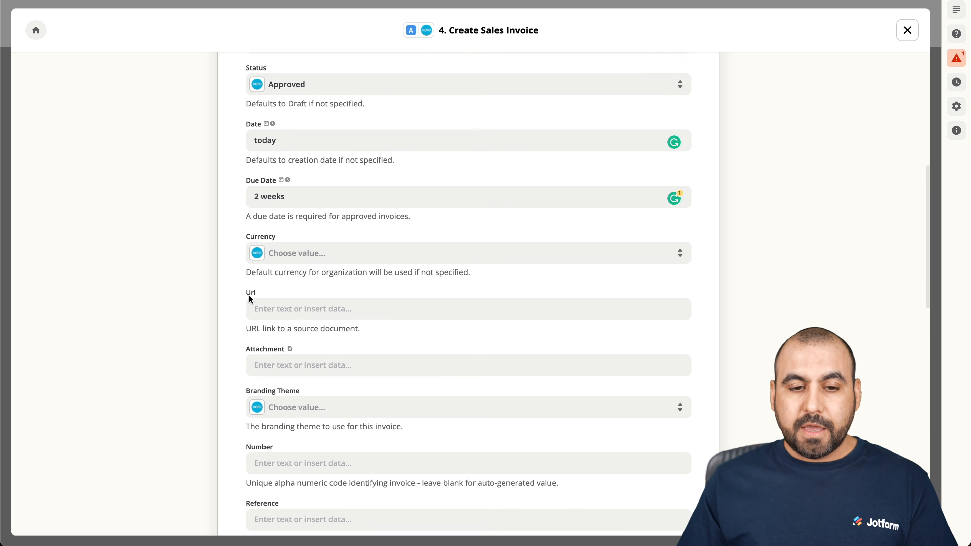
Choose United States Dollar currency and Standard branding theme, leaving Invoice Number blank.
click(334, 197)
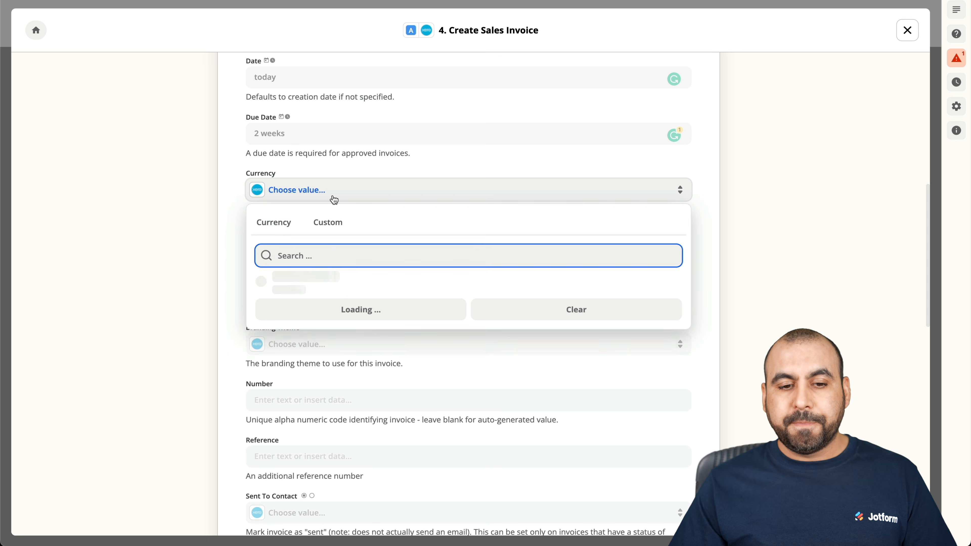
click(330, 289)
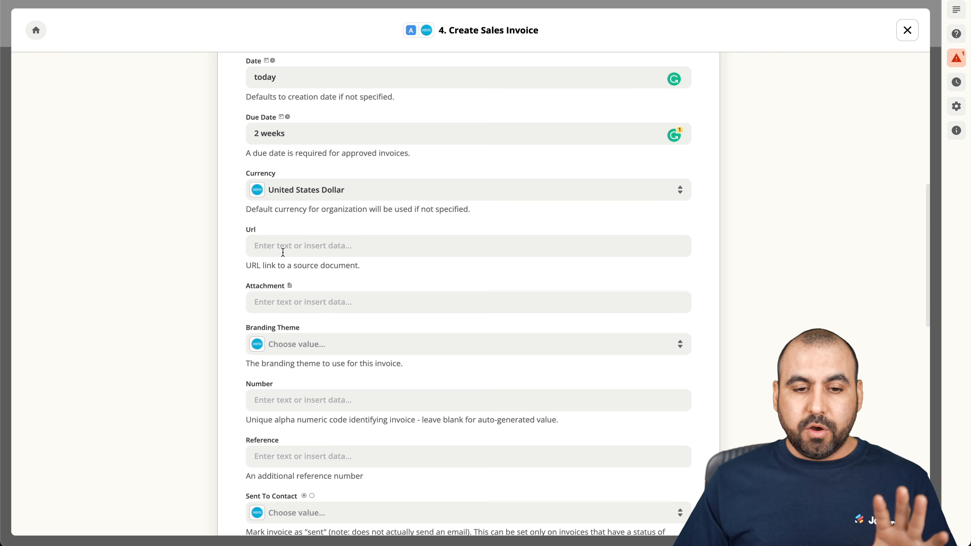
scroll(271, 247, down, 5)
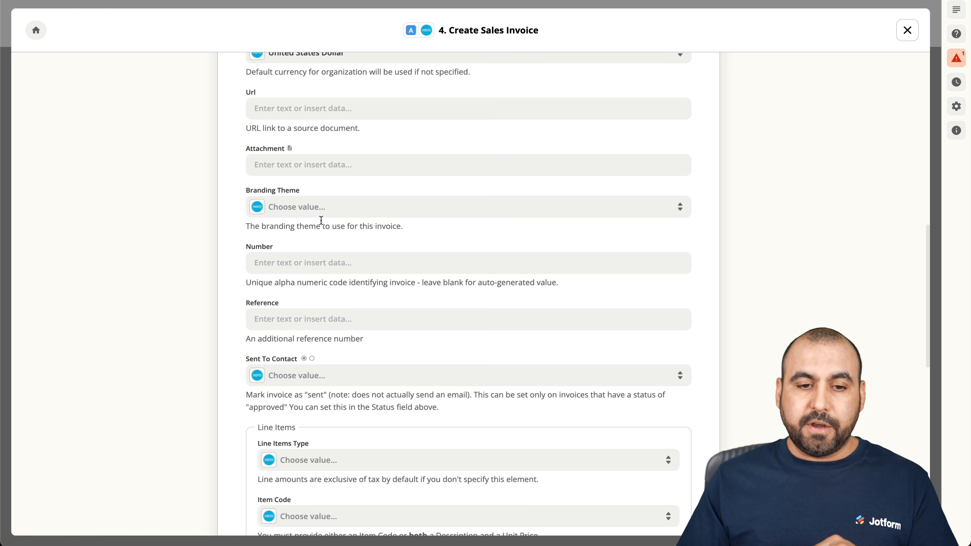
click(310, 210)
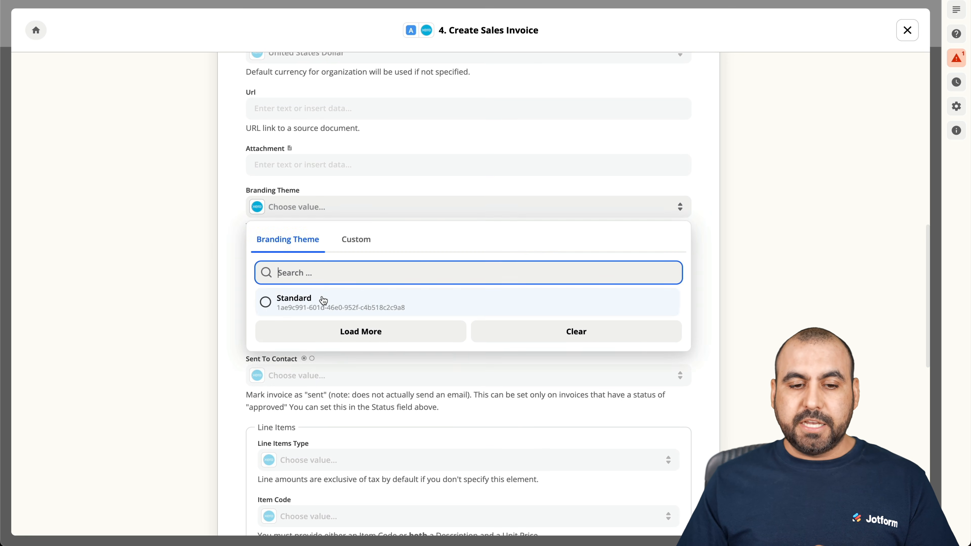
click(323, 301)
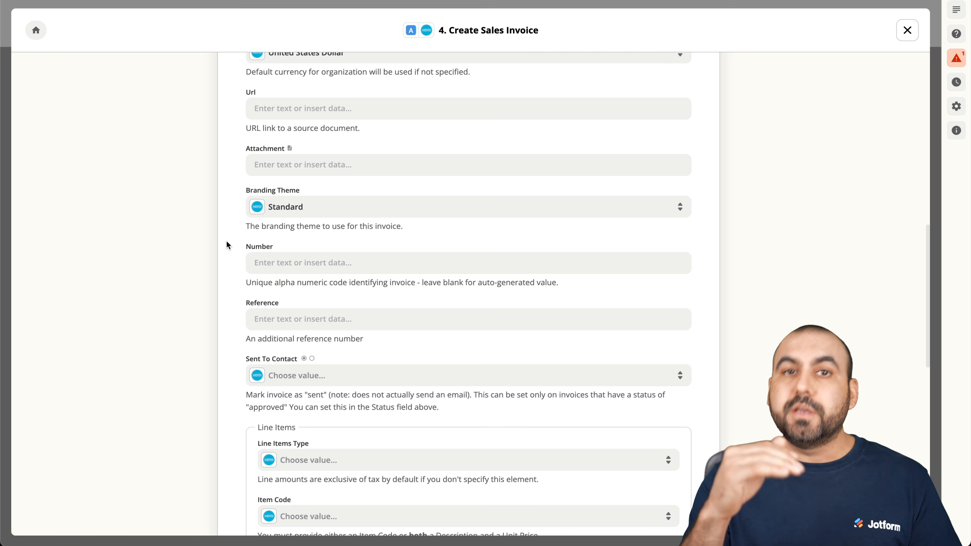
click(276, 263)
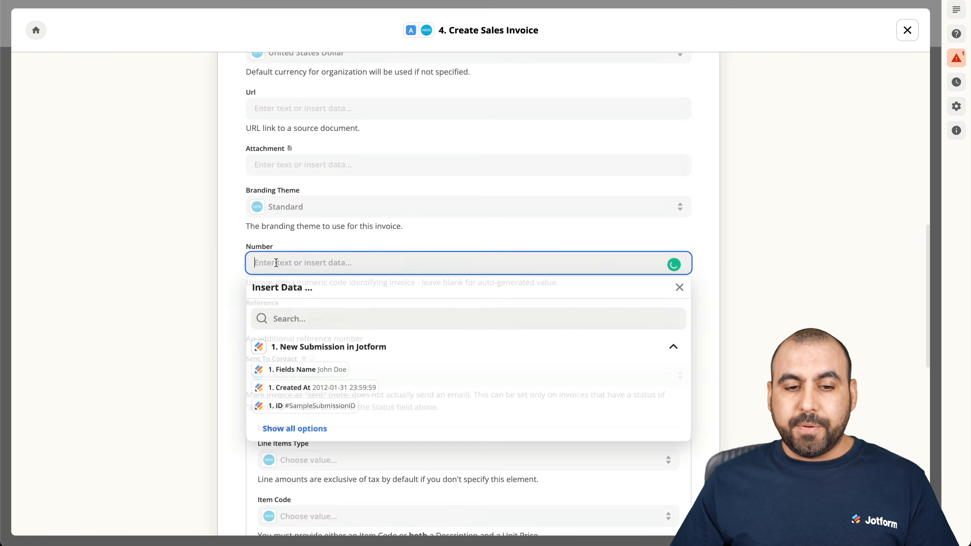
click(234, 279)
scroll(226, 274, down, 2)
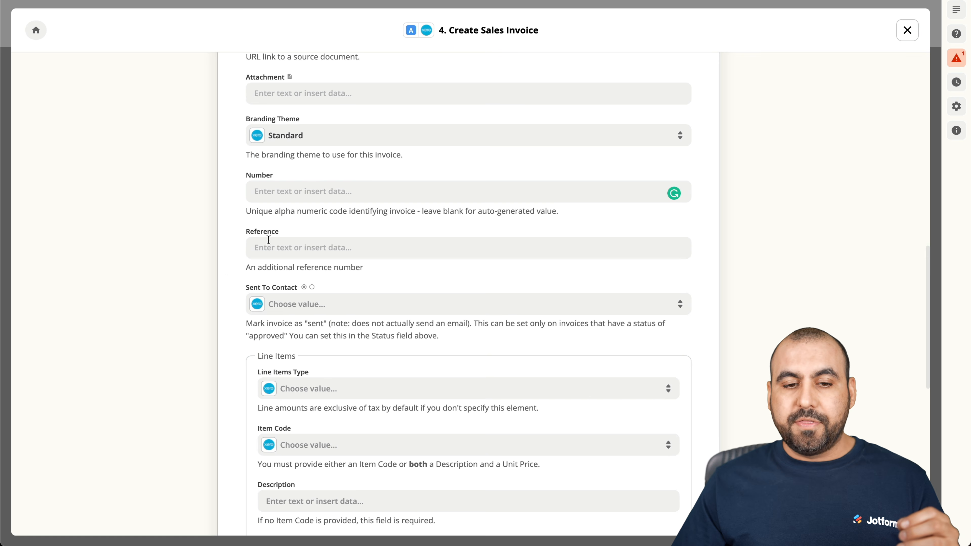
Leave Invoice Number blank and map Reference to the Jotform 1. Form ID.
click(311, 192)
click(232, 221)
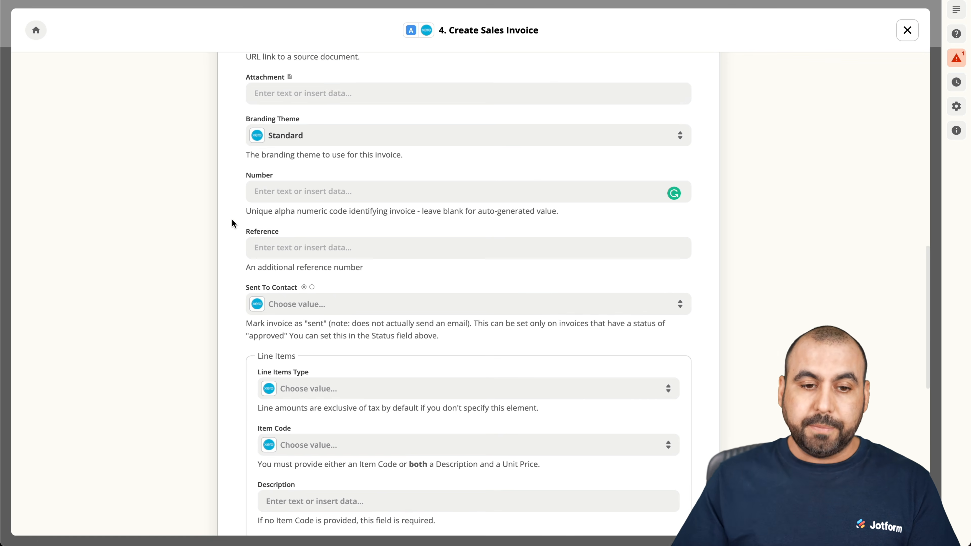
scroll(233, 224, down, 2)
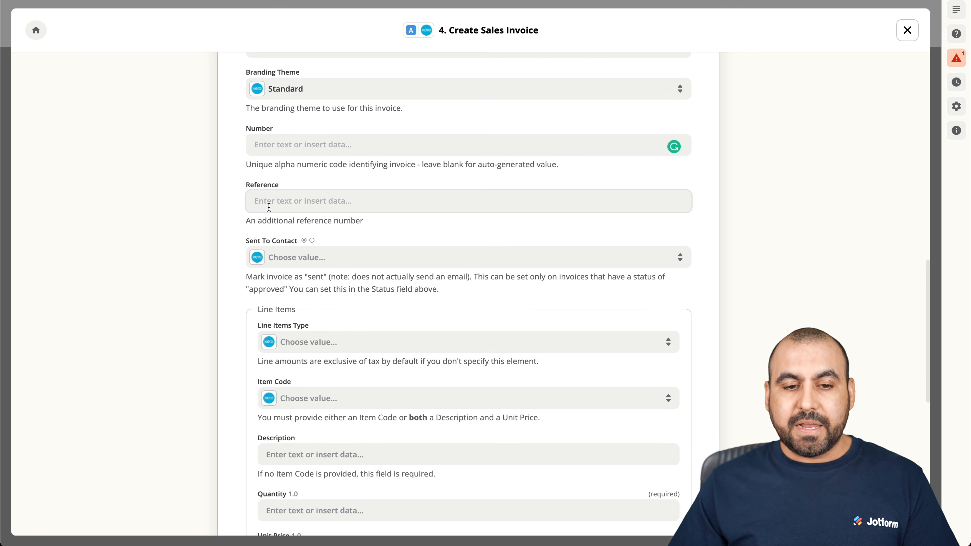
click(358, 204)
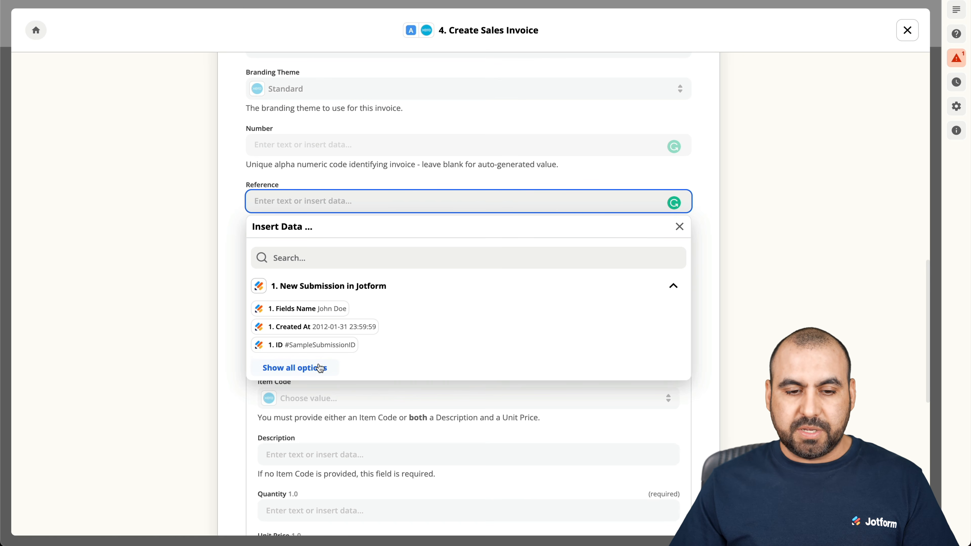
click(317, 368)
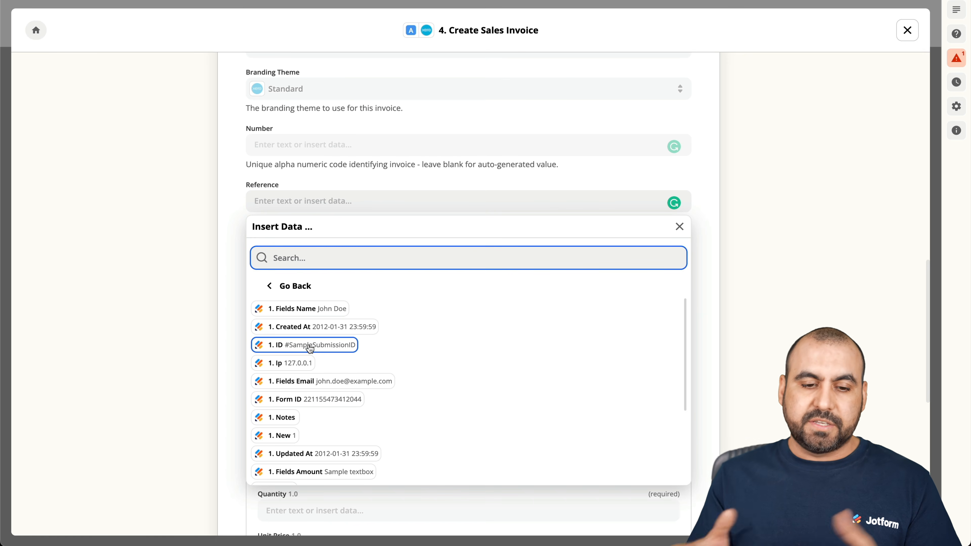
click(320, 404)
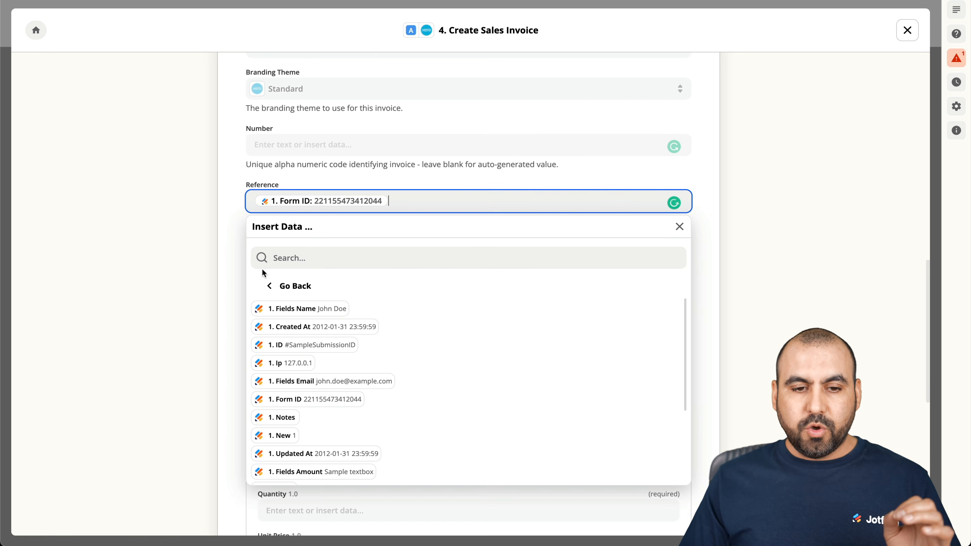
click(233, 222)
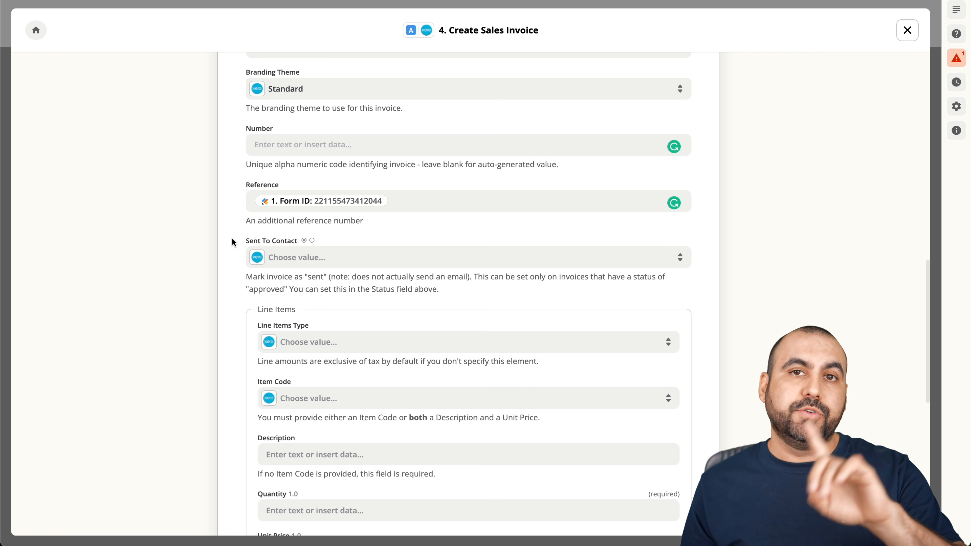
Set Sent To Contact to True.
click(326, 260)
click(284, 411)
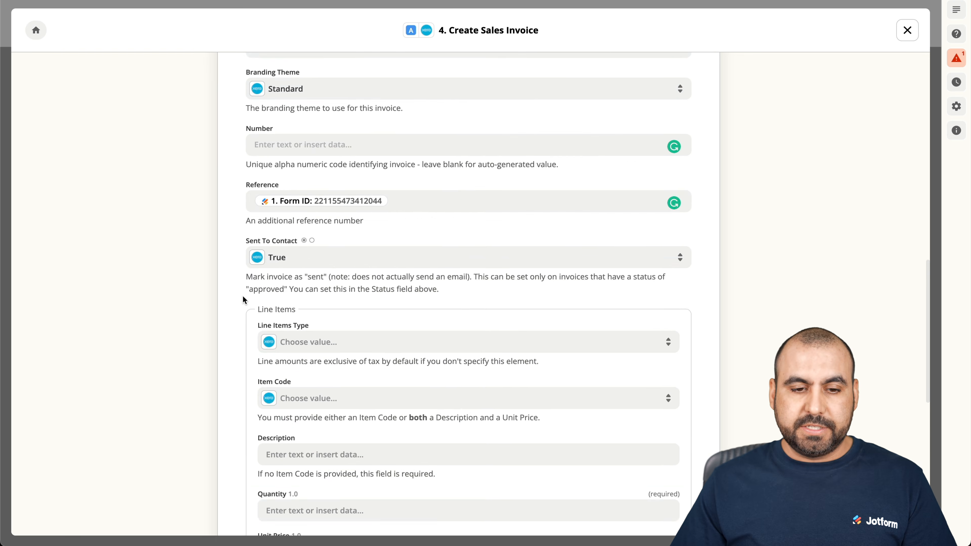
scroll(241, 297, down, 3)
scroll(242, 296, down, 1)
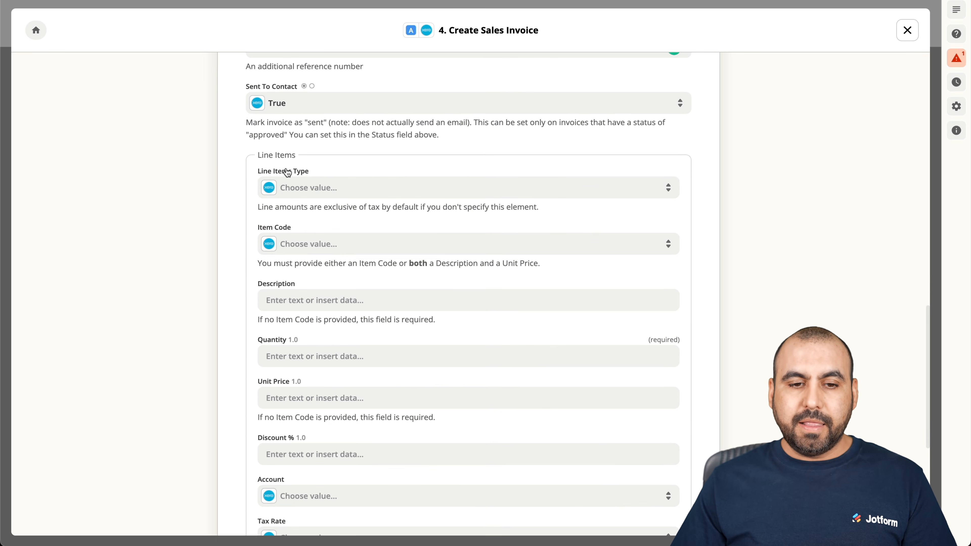
Inspect the line item tax type and Xero Item Code options without choosing any.
click(410, 189)
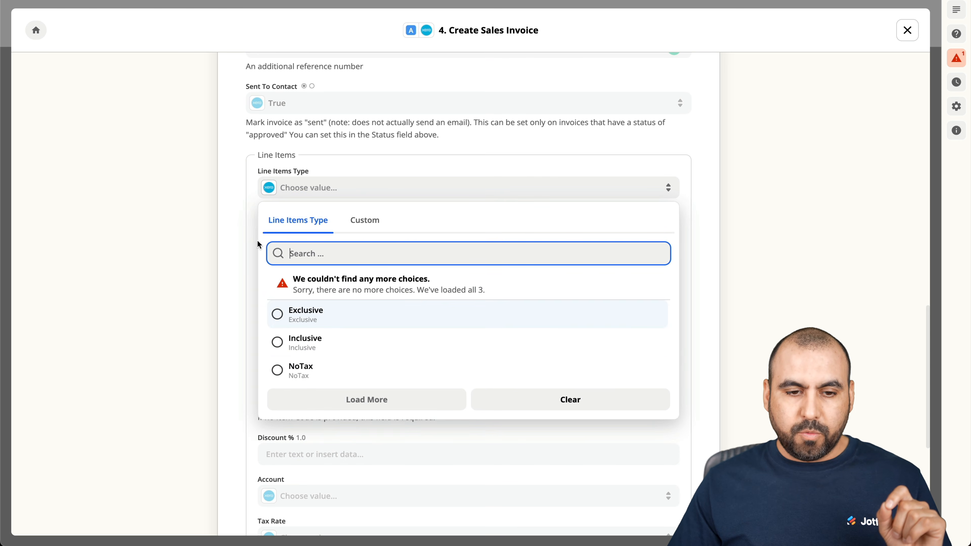
click(235, 219)
scroll(248, 233, down, 2)
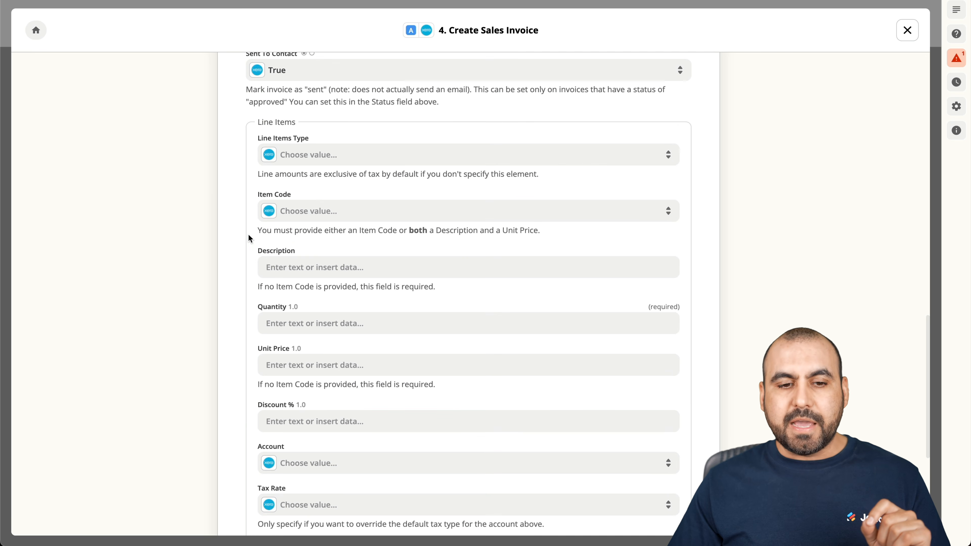
click(320, 216)
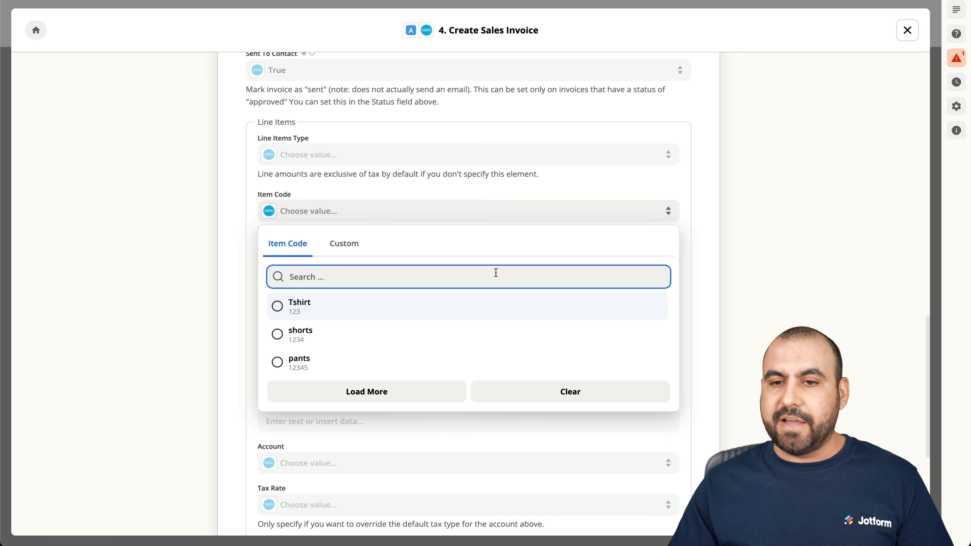
click(761, 166)
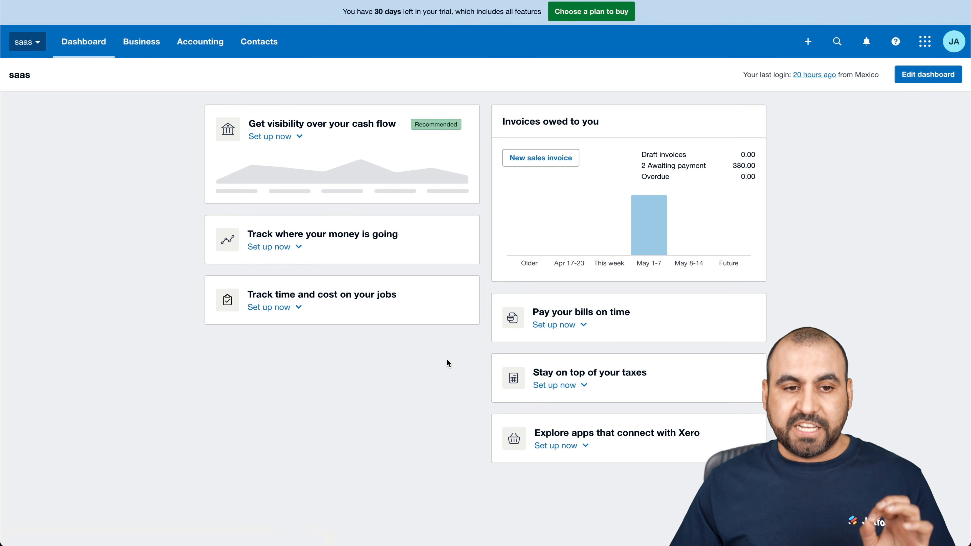
click(149, 49)
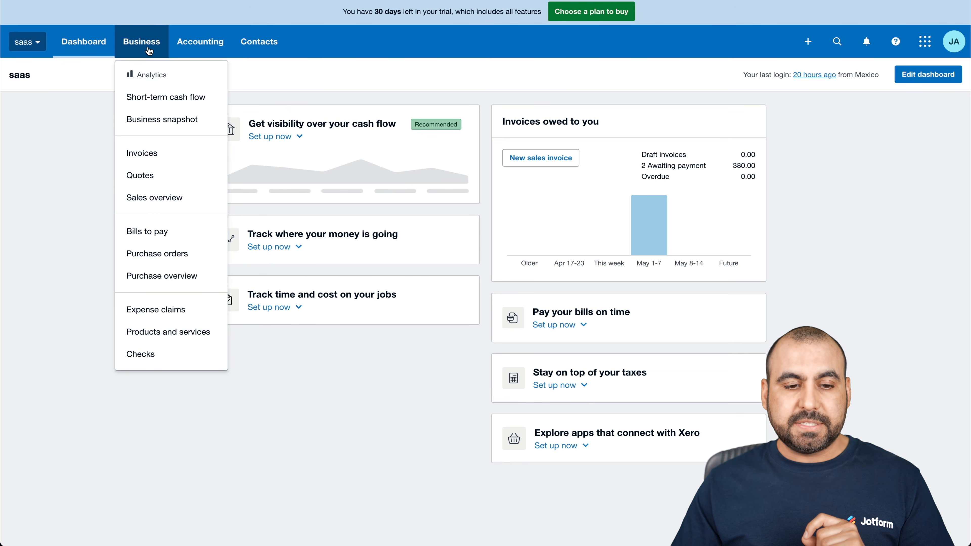
click(167, 339)
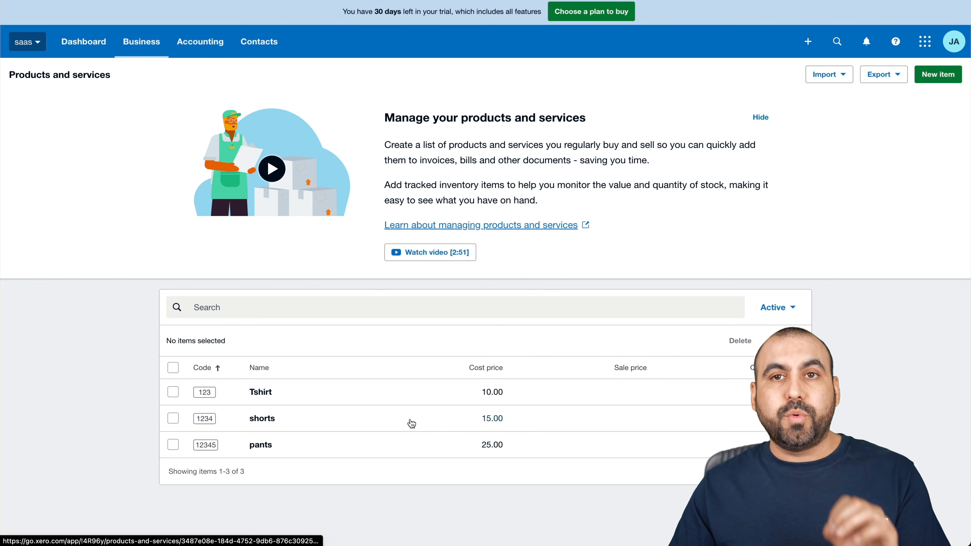
click(948, 78)
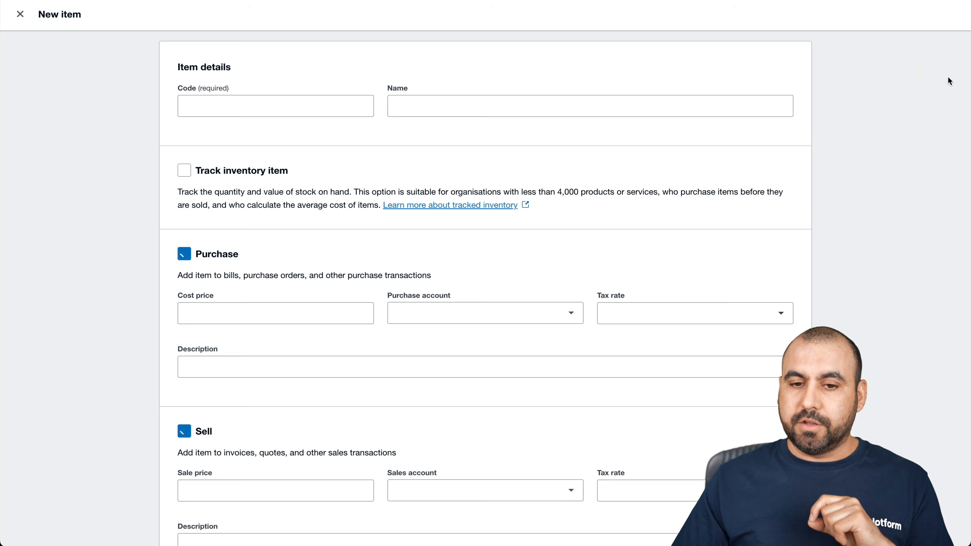
click(291, 97)
text(3492849u0)
key(BackSpace)
key(BackSpace)
key(BackSpace)
text(3409)
Name the item 'test', give it cost price 15.00, and save it.
click(463, 100)
text(test)
scroll(145, 281, down, 3)
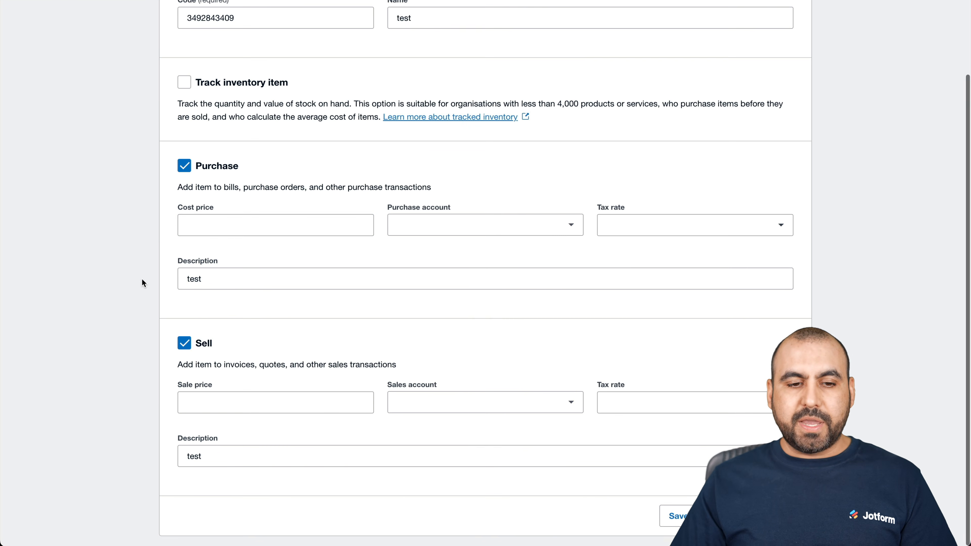
click(285, 220)
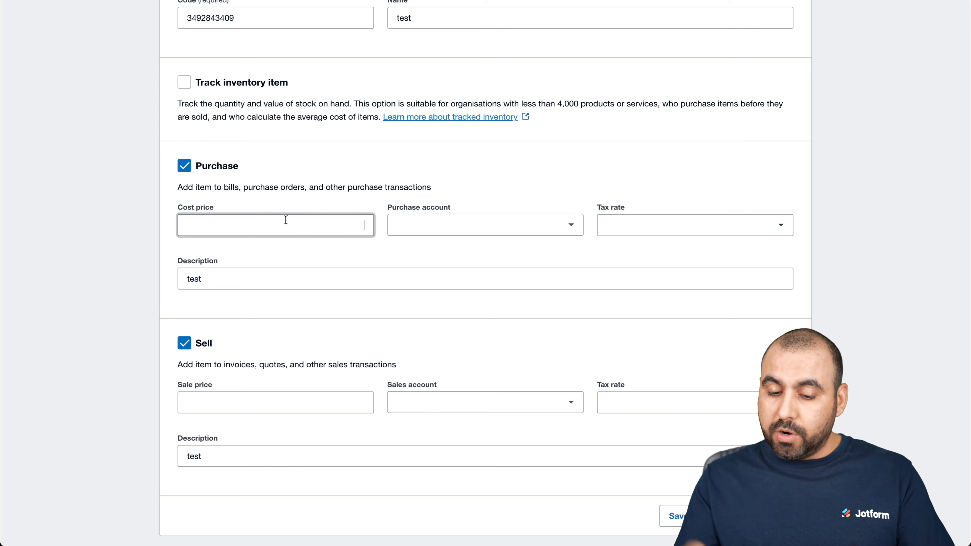
click(453, 227)
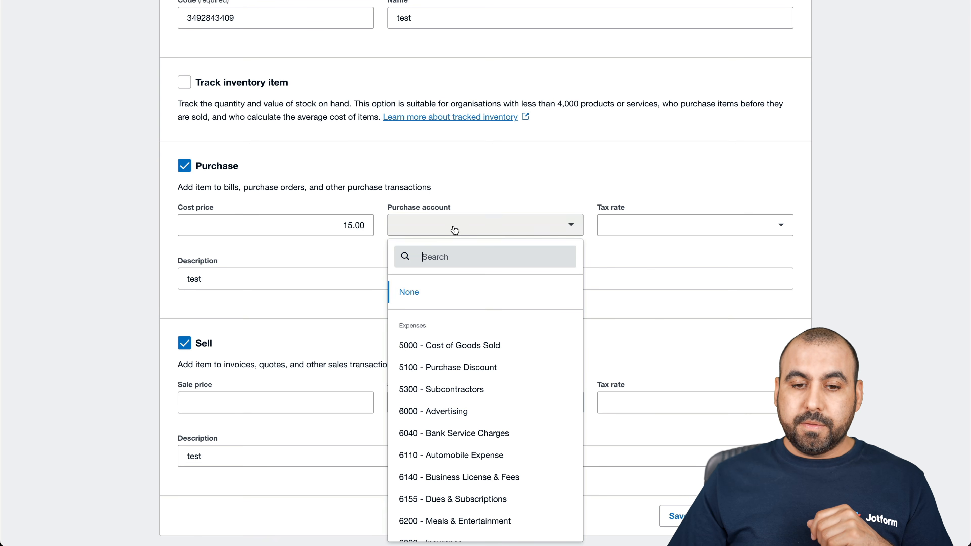
click(638, 249)
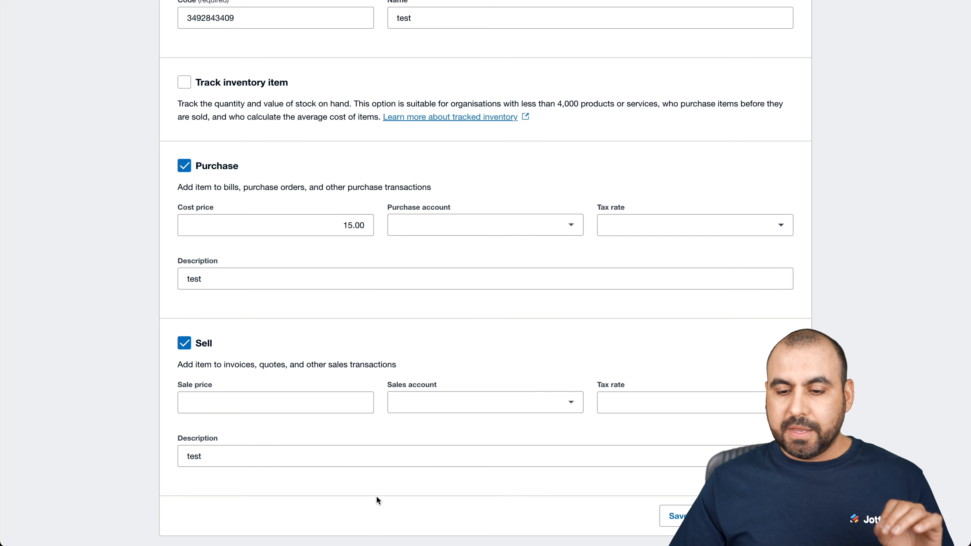
click(675, 516)
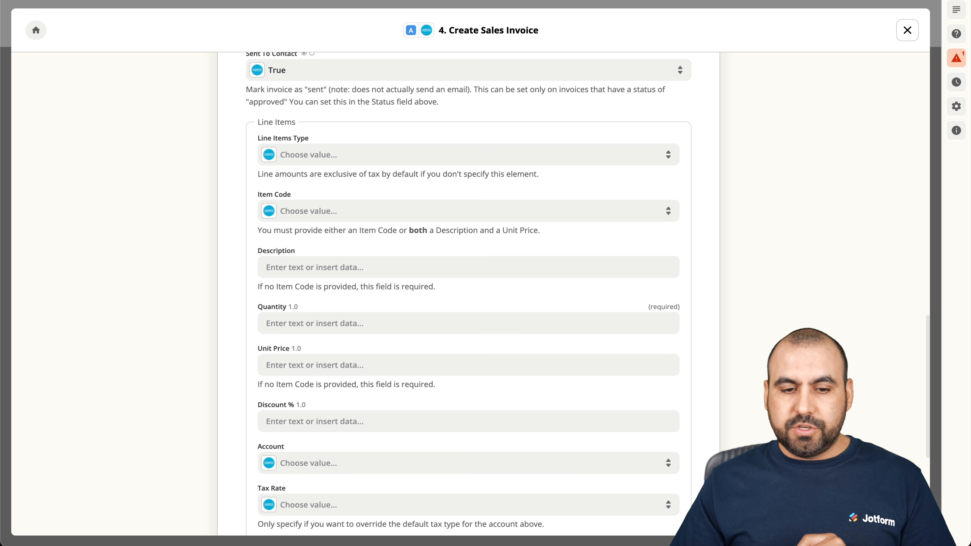
click(335, 219)
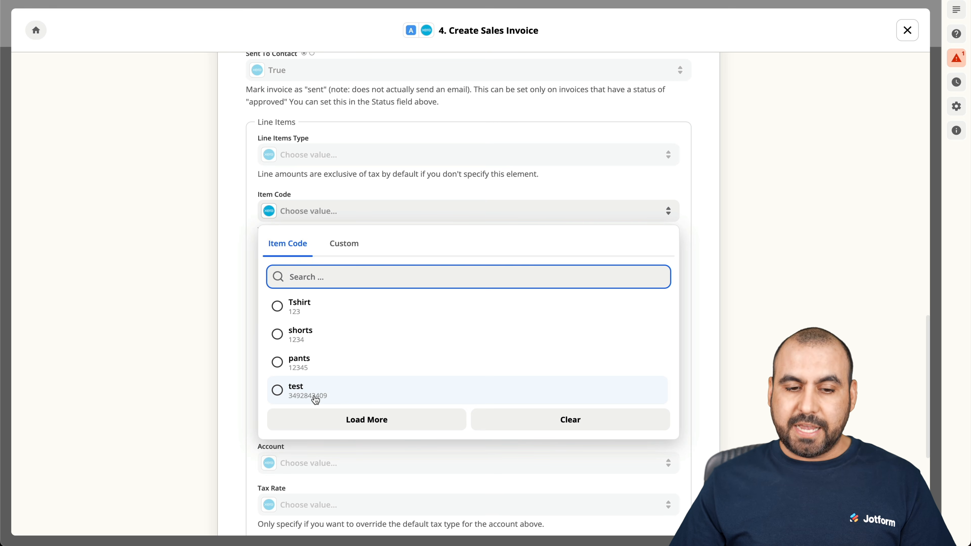
click(248, 322)
scroll(249, 322, up, 15)
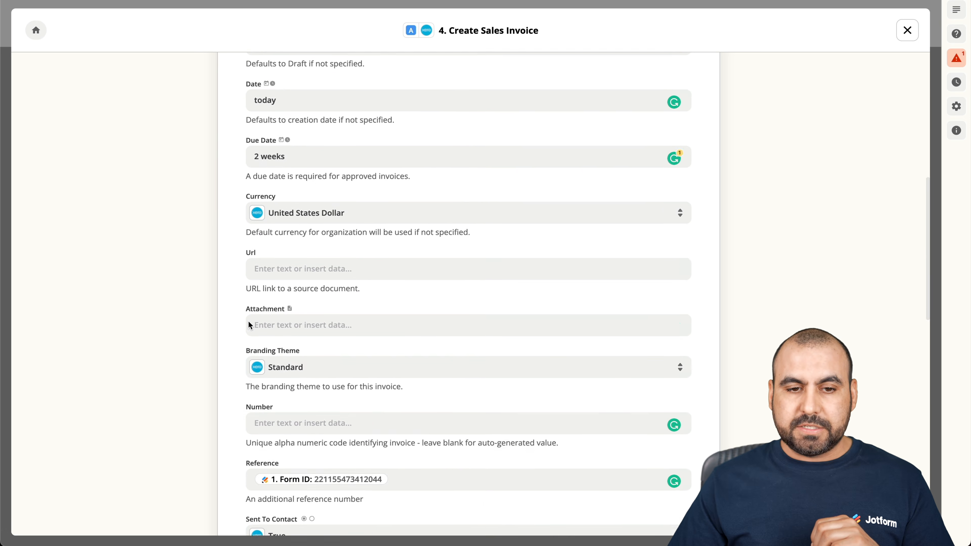
Expand Path A's Pants rule and open the Create Sales Invoice step at its Line Items.
click(341, 120)
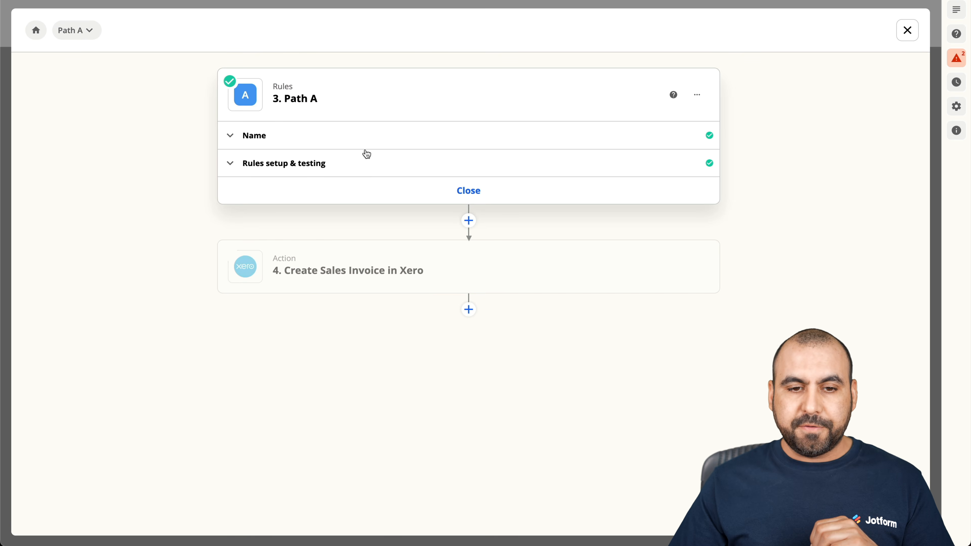
click(367, 174)
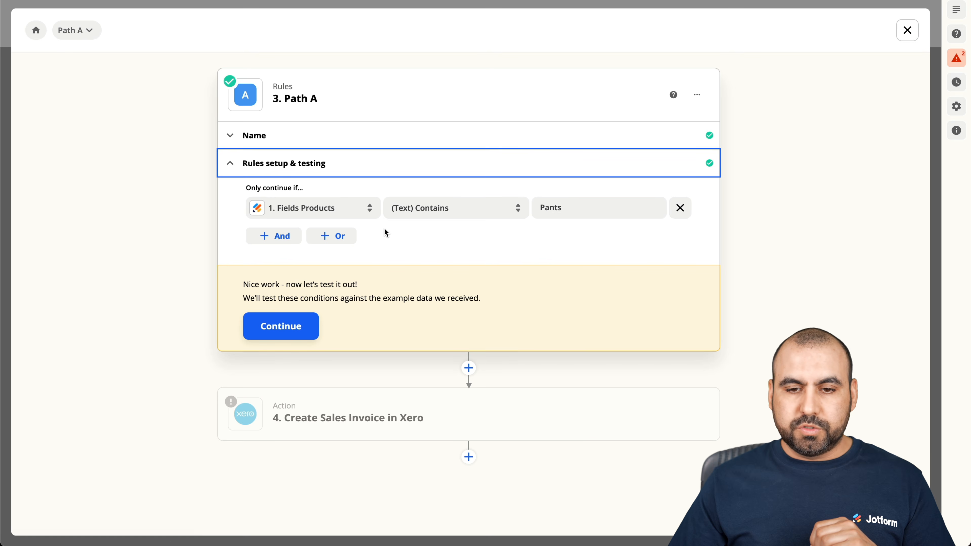
click(470, 408)
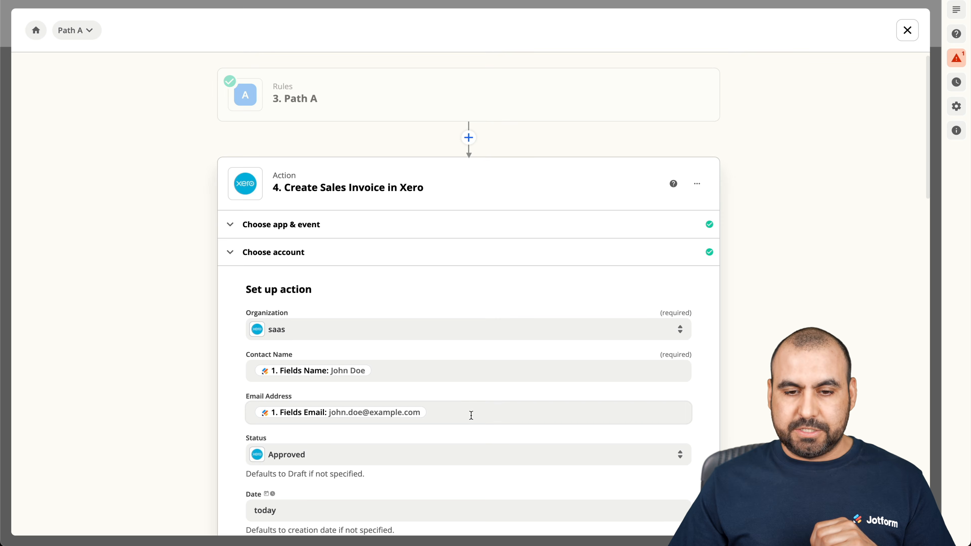
scroll(470, 447, down, 12)
scroll(469, 447, down, 10)
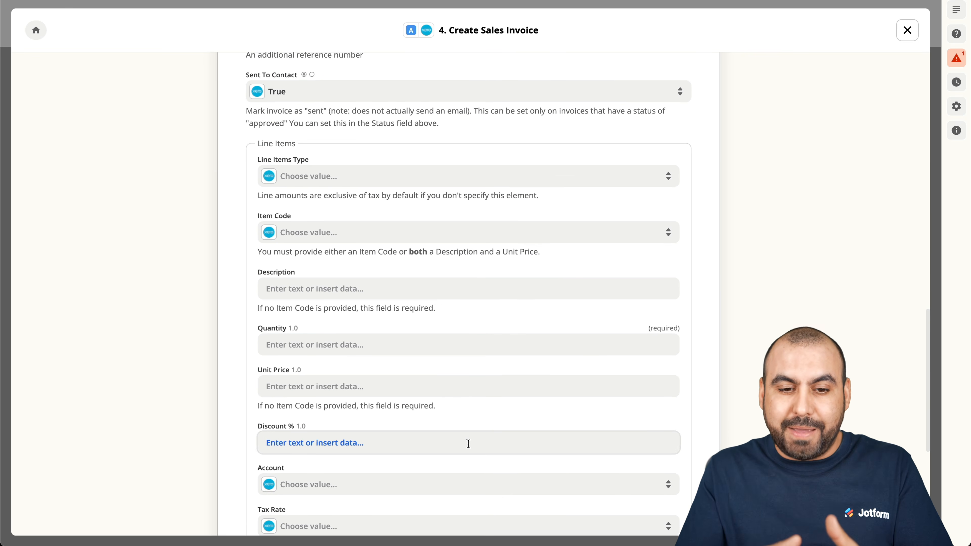
scroll(468, 444, down, 2)
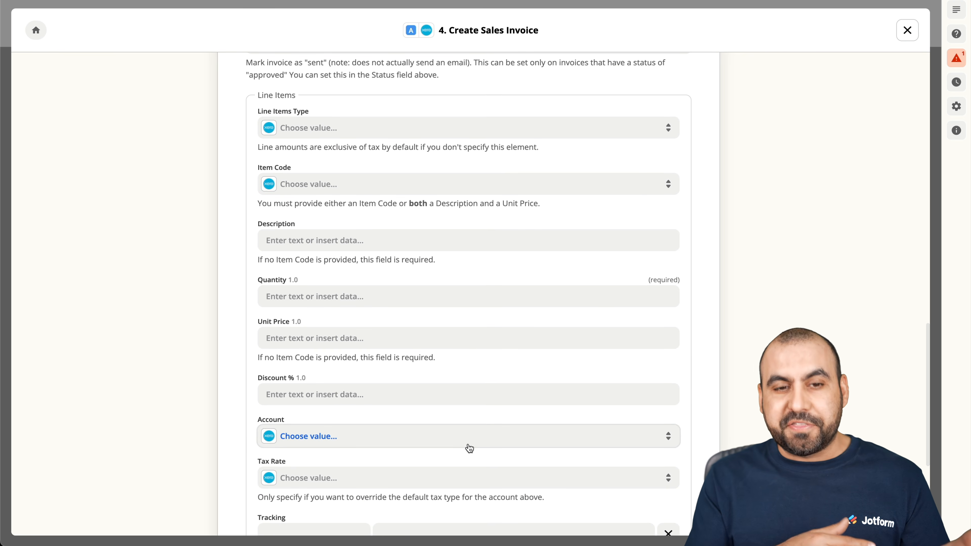
Choose pants as the line Item Code, leaving the description empty.
click(329, 183)
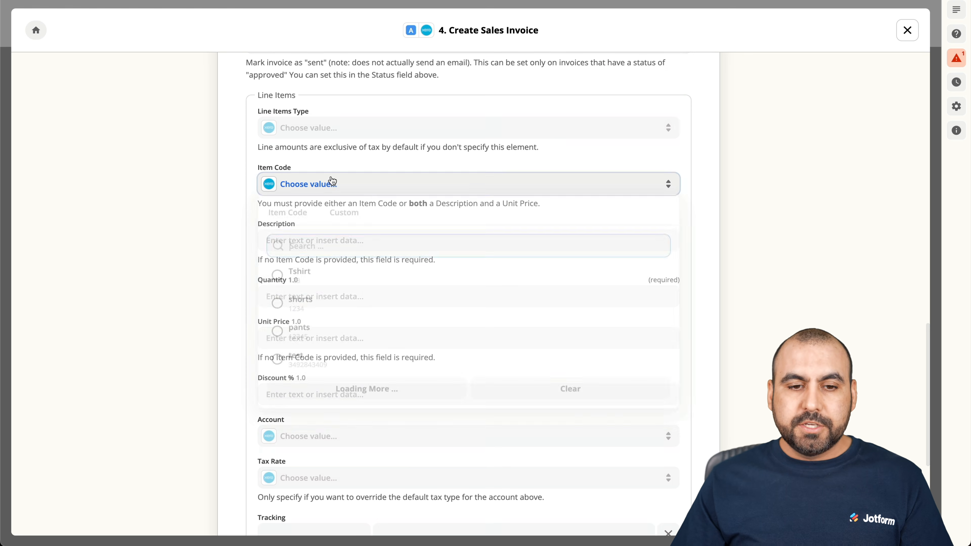
click(295, 337)
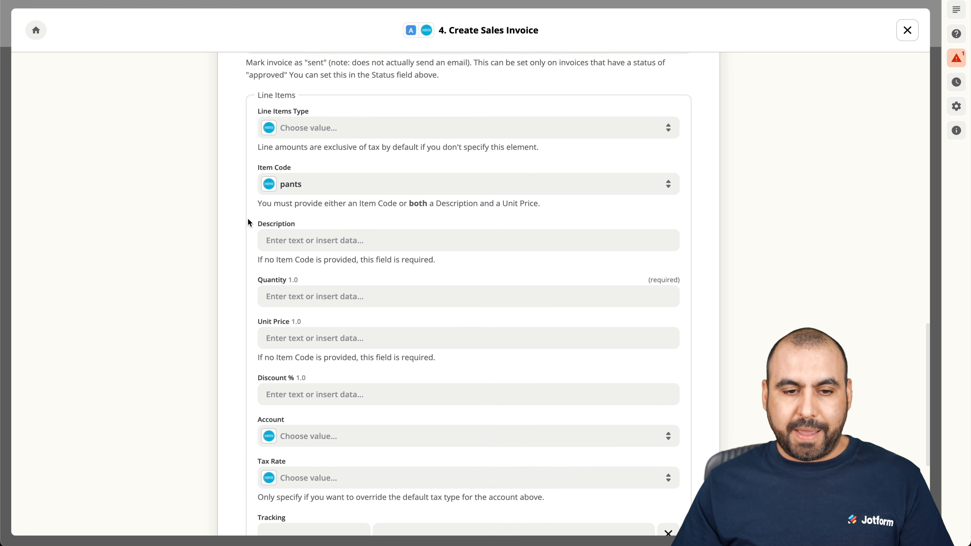
click(311, 237)
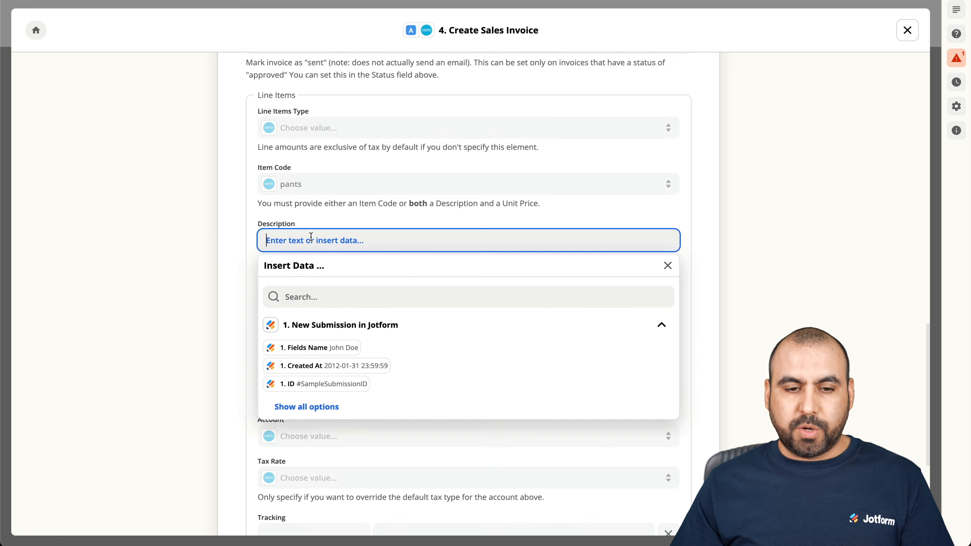
click(227, 238)
scroll(229, 230, down, 2)
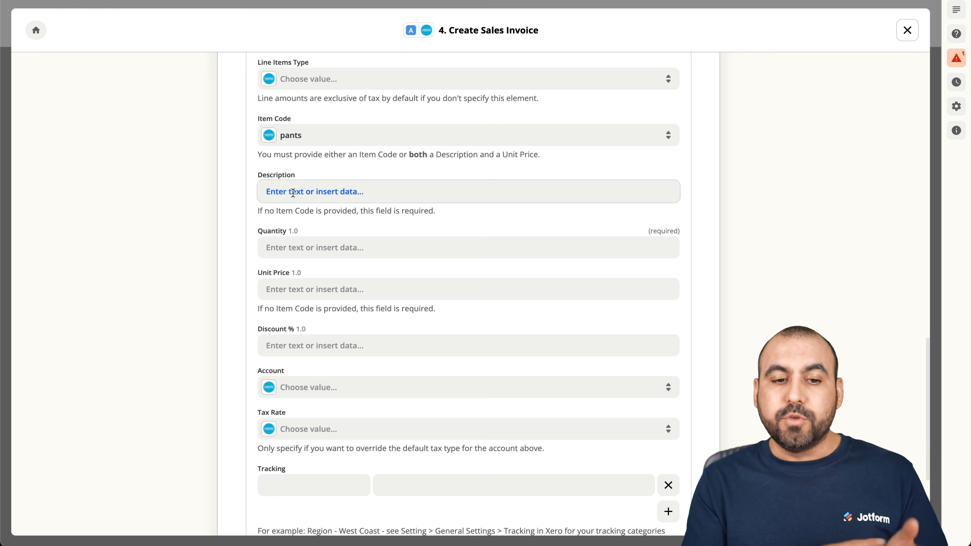
Map Quantity to Fields Amount and Unit Price to Fields Price.
click(294, 247)
click(319, 416)
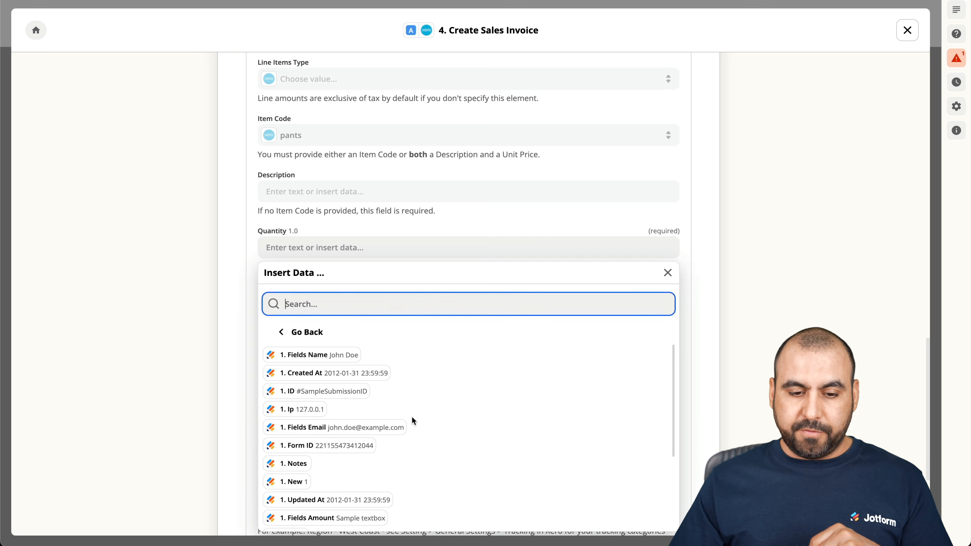
scroll(412, 419, down, 3)
scroll(412, 421, down, 2)
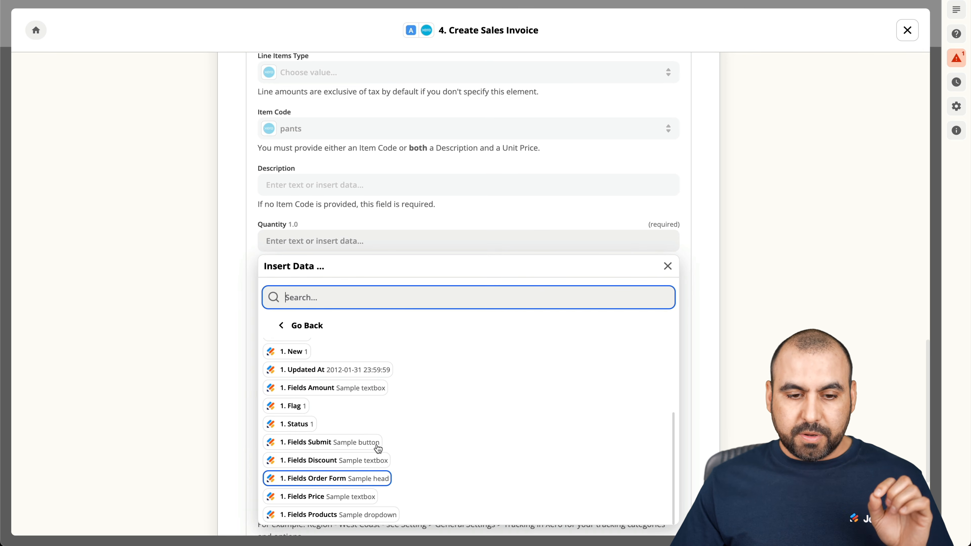
click(350, 390)
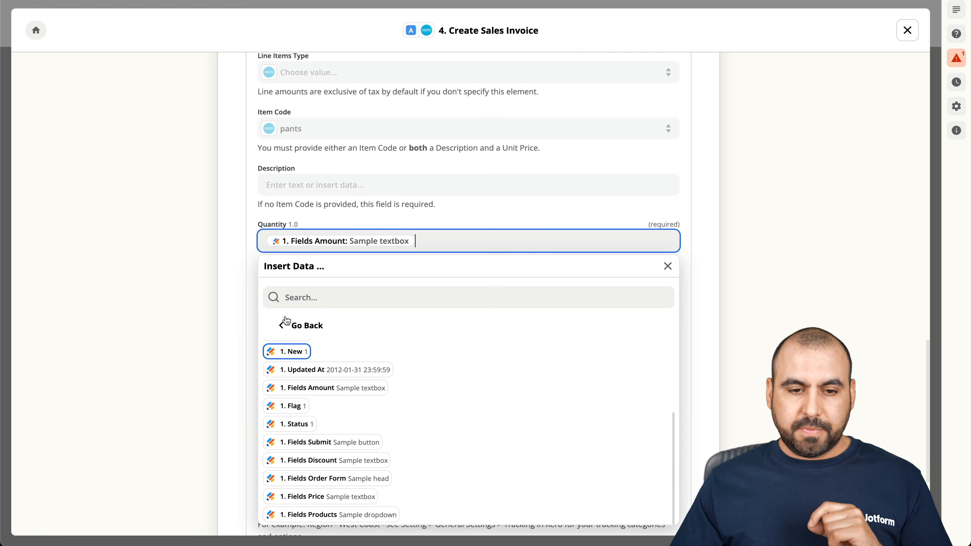
scroll(247, 290, down, 1)
click(329, 246)
scroll(336, 379, down, 1)
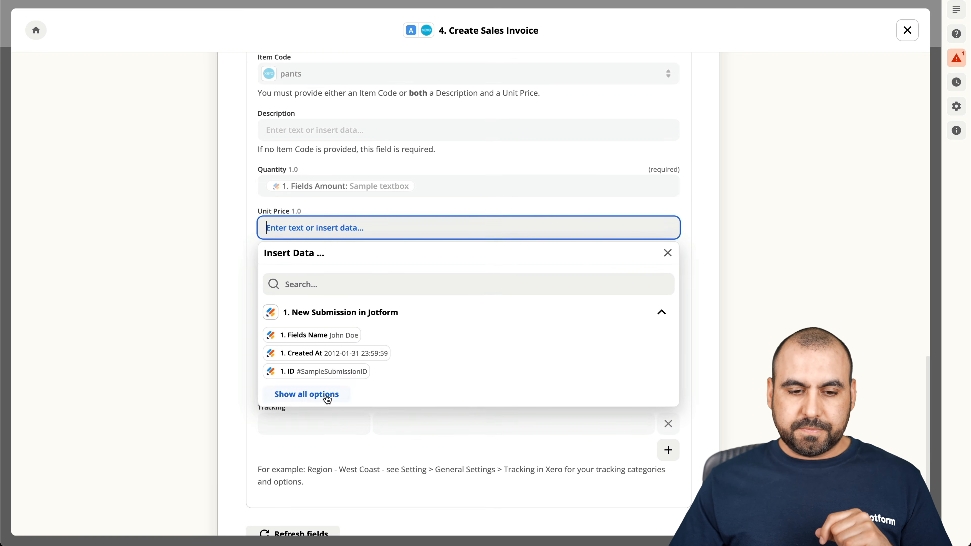
click(323, 397)
scroll(403, 398, down, 5)
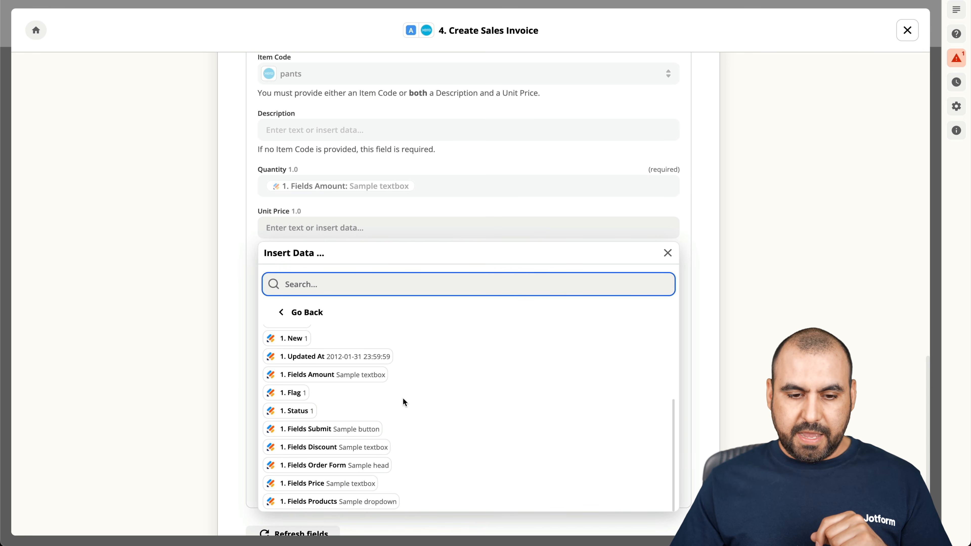
click(306, 483)
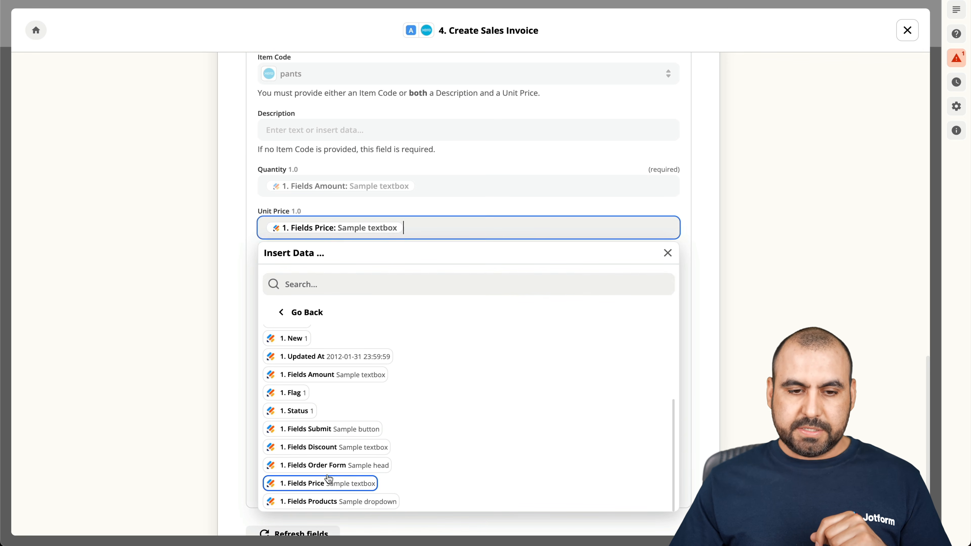
click(245, 240)
Map Discount % to the form's Fields Discount.
click(312, 286)
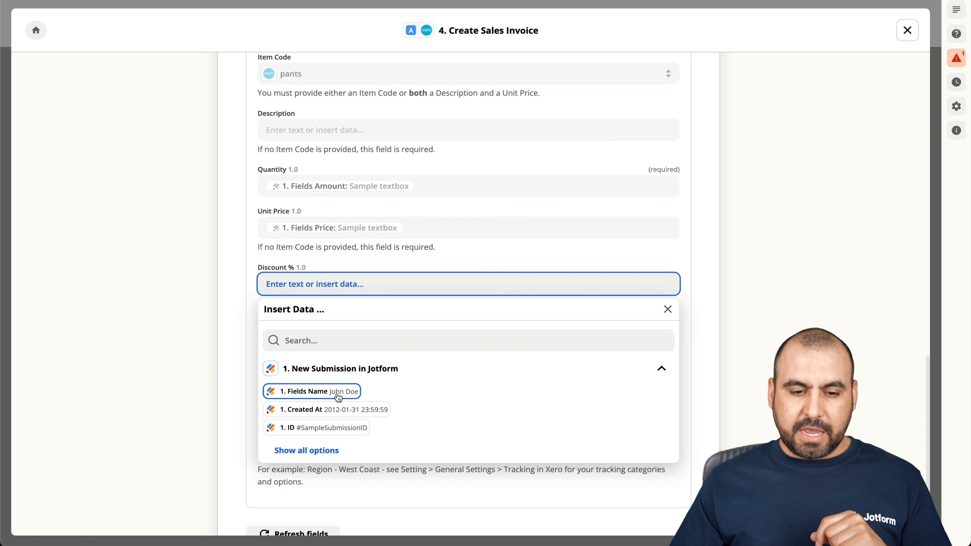
click(302, 450)
scroll(425, 446, down, 5)
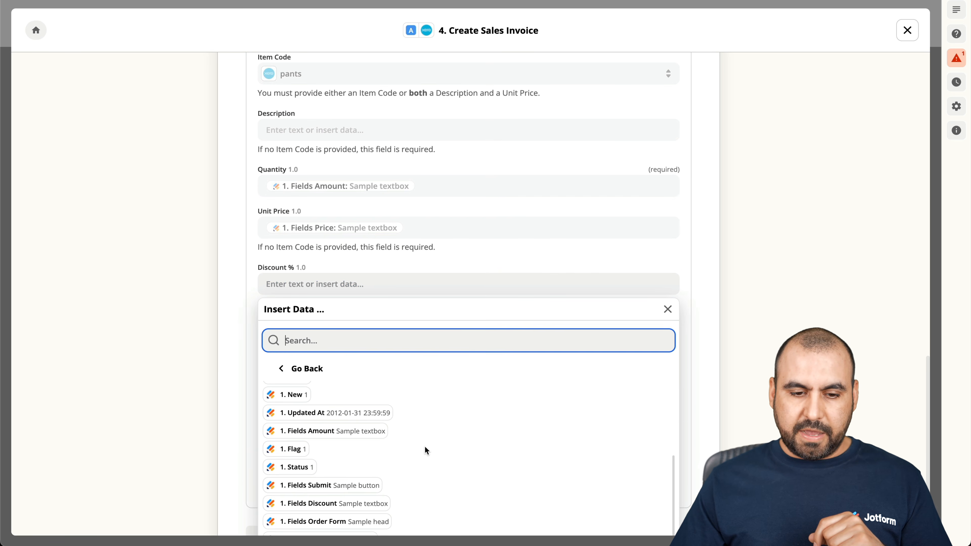
scroll(425, 446, down, 3)
click(386, 443)
click(244, 229)
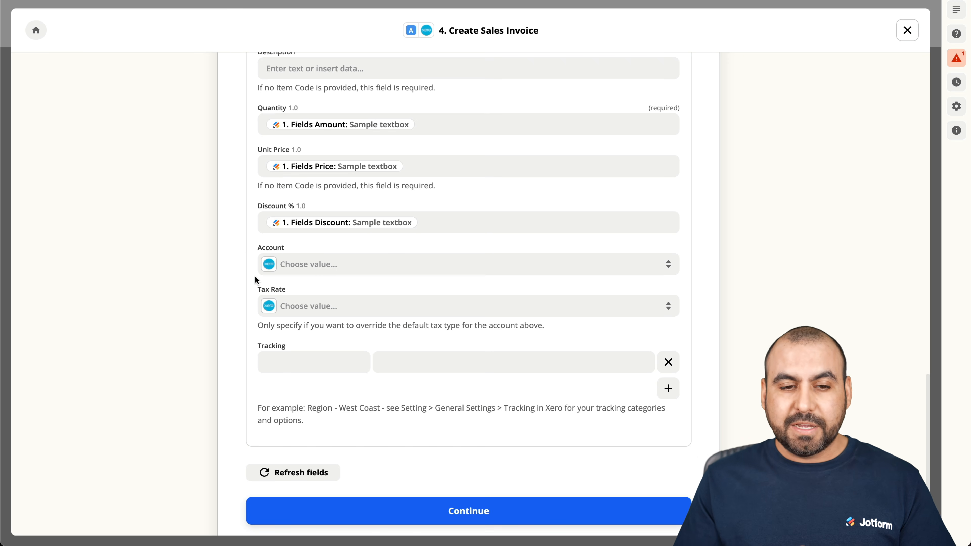
Try a fixed discount of 10, then restore Discount % to Fields Discount.
click(432, 224)
key(BackSpace)
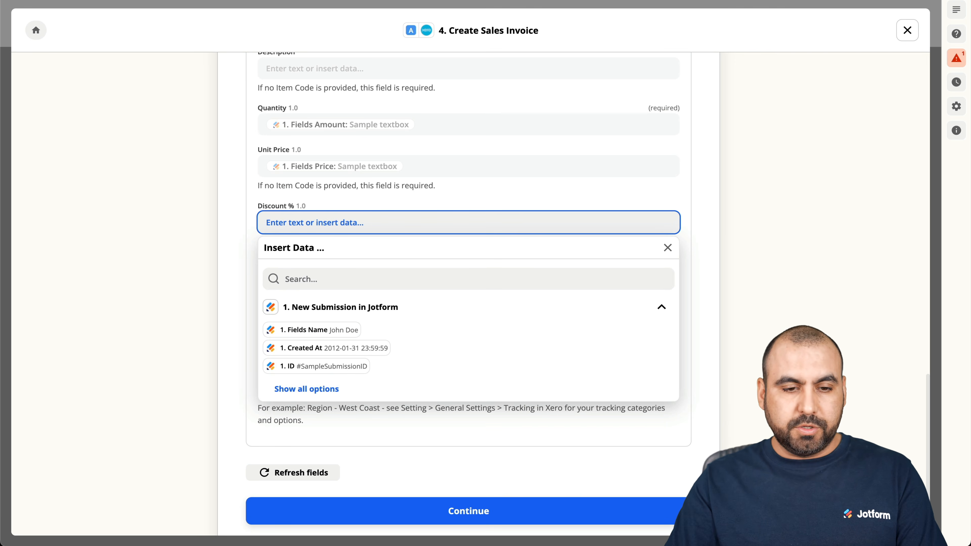
text(10)
click(245, 204)
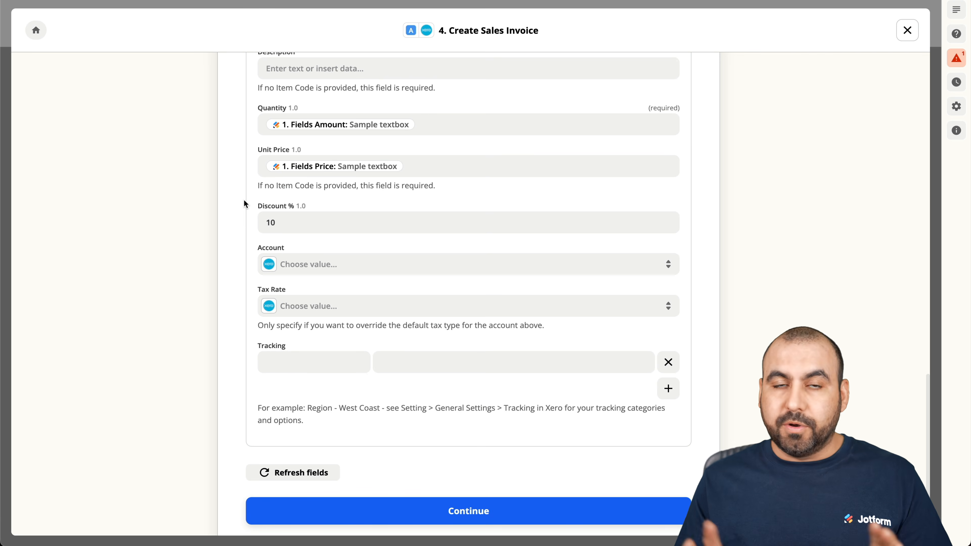
click(288, 222)
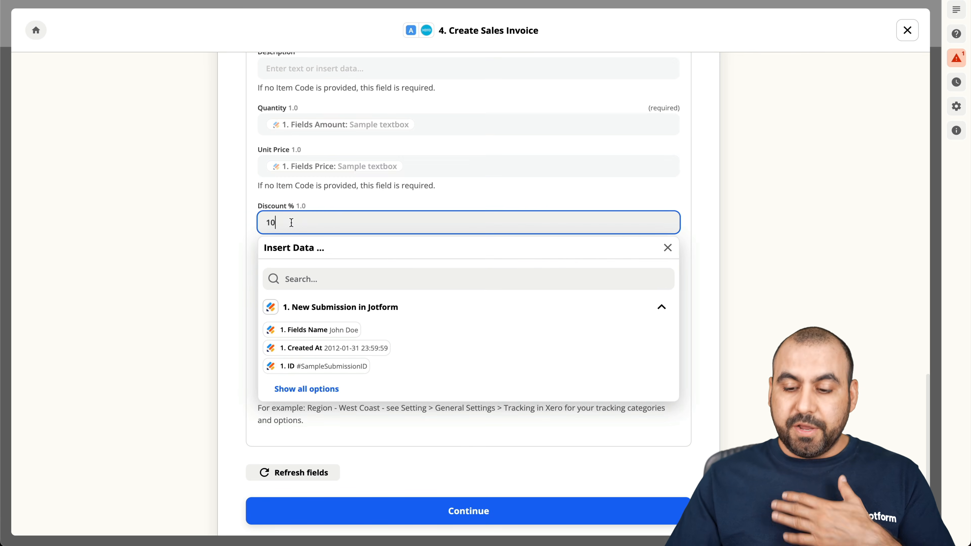
key(BackSpace)
key(BackSpace)
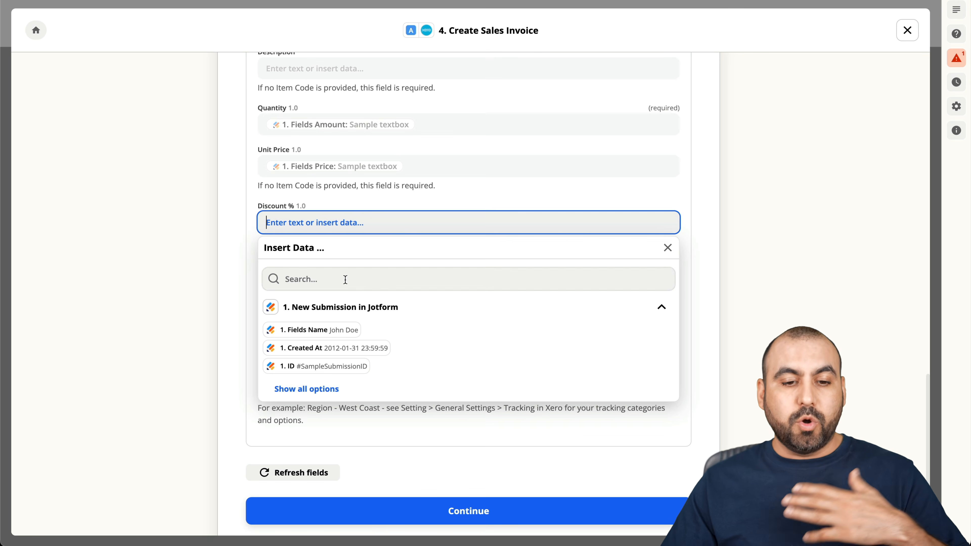
click(307, 389)
scroll(394, 363, down, 3)
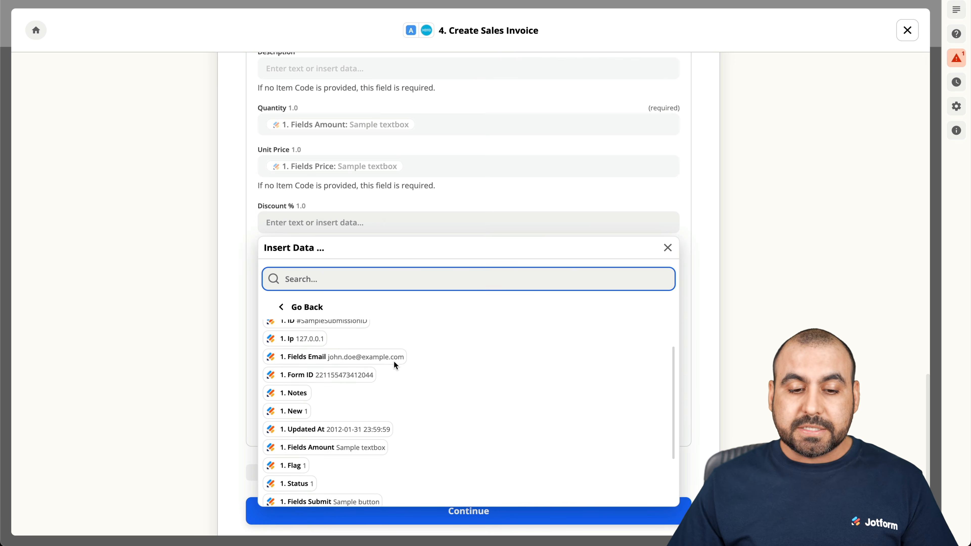
scroll(394, 366, down, 1)
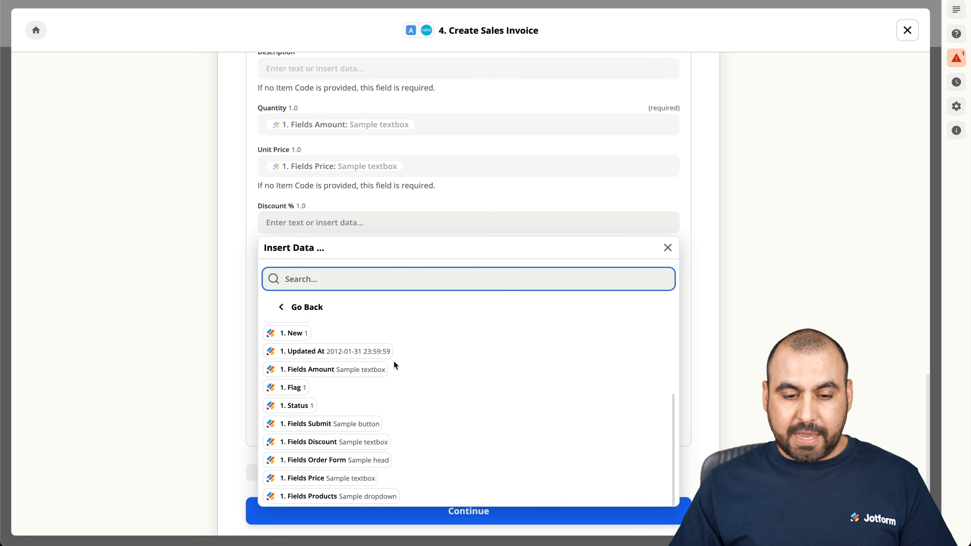
click(349, 437)
click(247, 214)
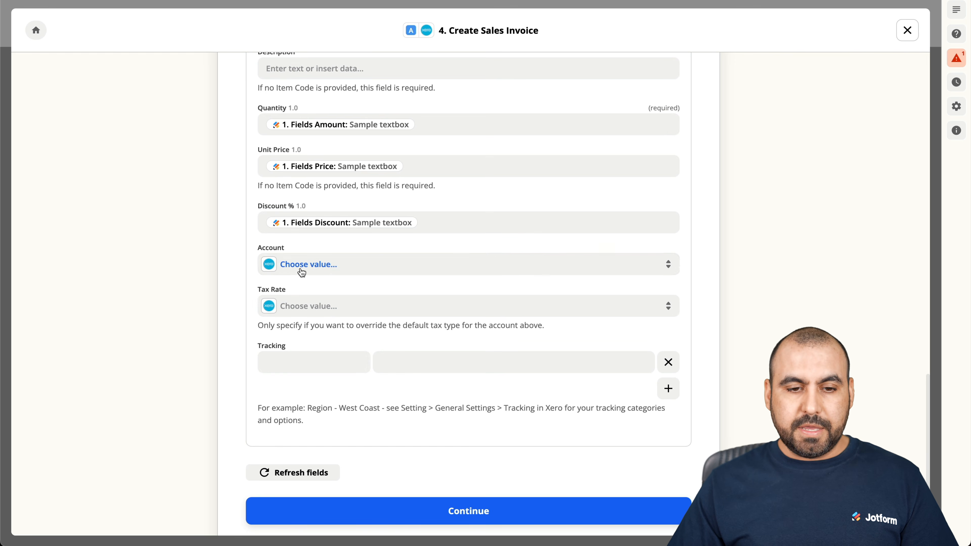
Search 'sales' and assign the line item to the Sales account.
click(361, 269)
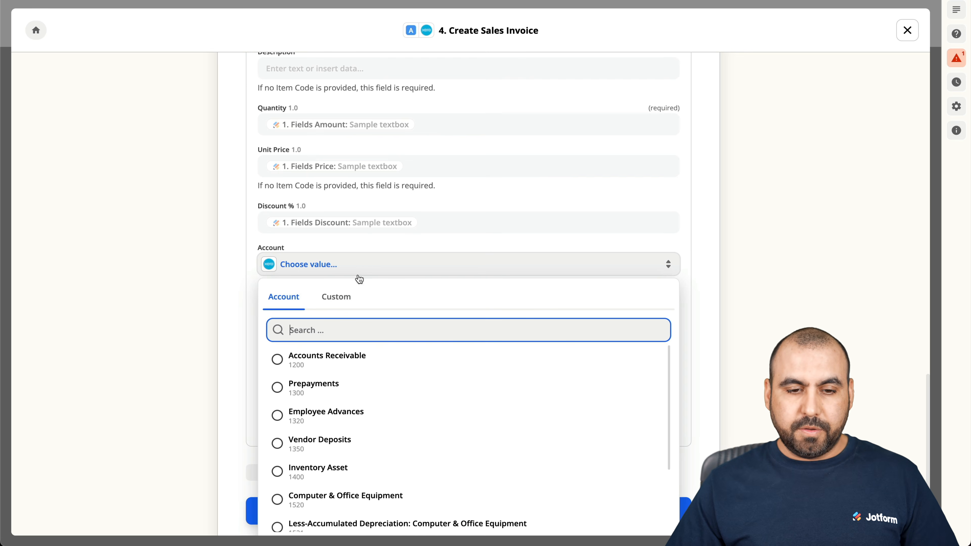
text(sales)
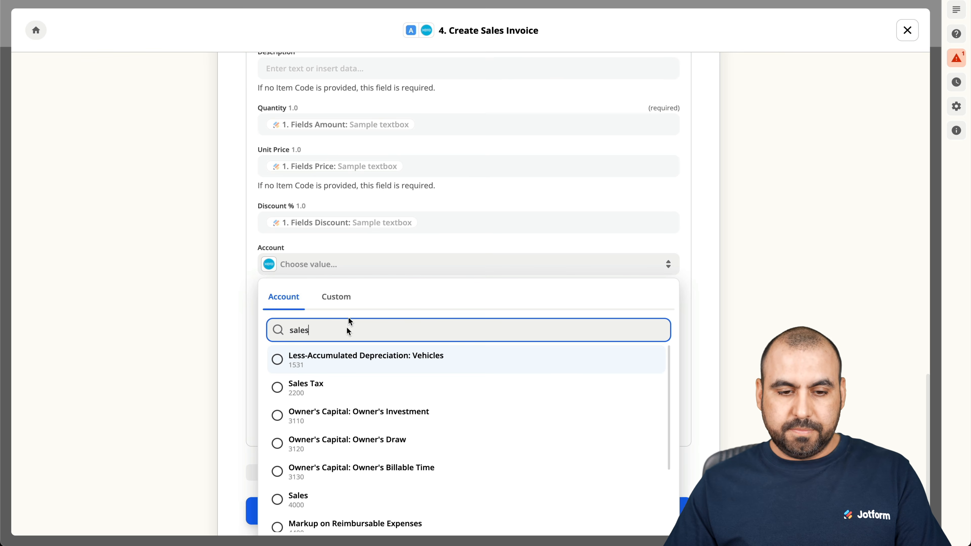
scroll(321, 453, down, 2)
click(320, 453)
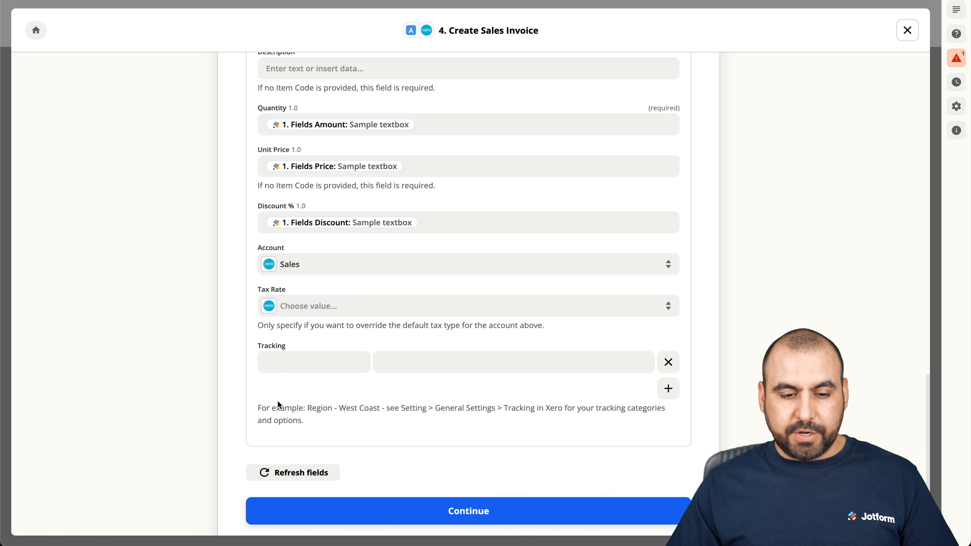
Save the invoice setup, send a test sales invoice to Xero, and review the returned invoice data.
click(452, 509)
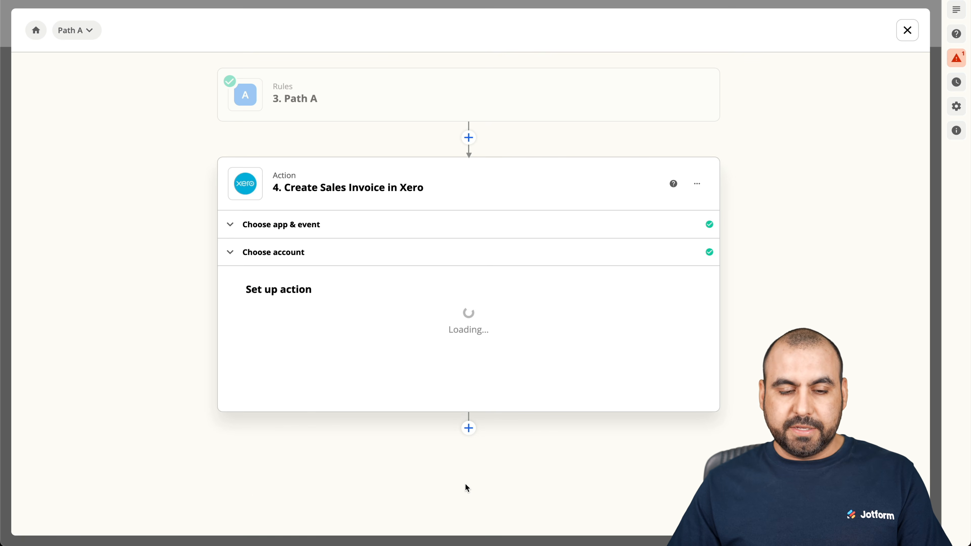
scroll(462, 477, down, 5)
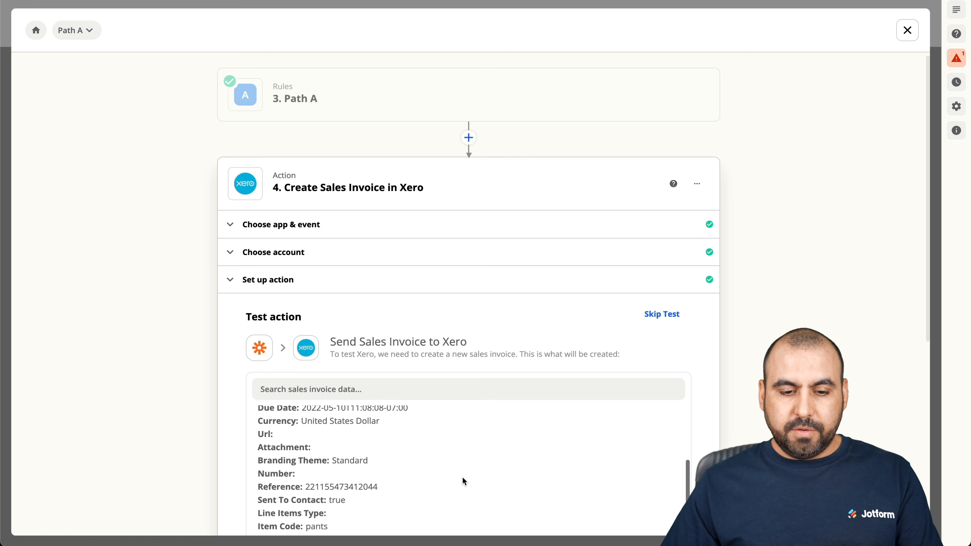
scroll(462, 477, down, 3)
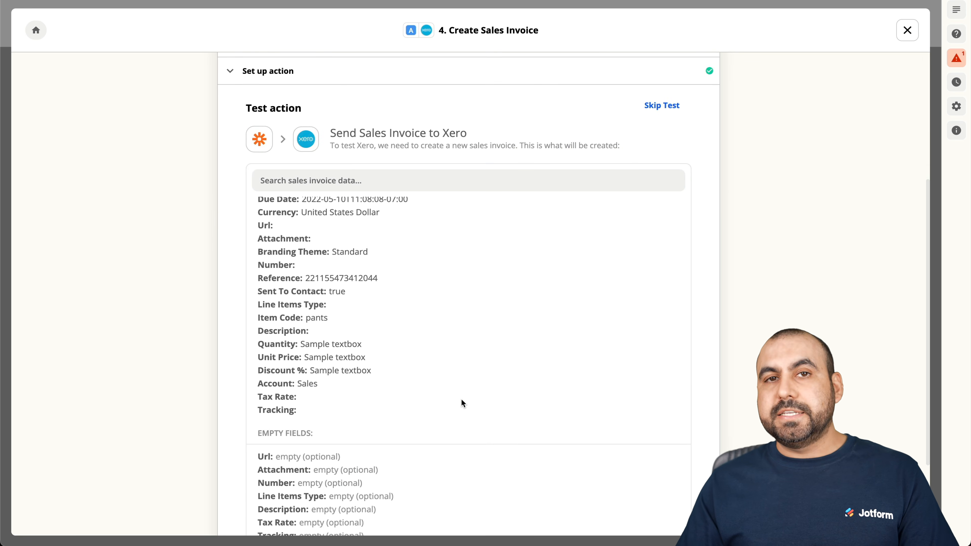
scroll(461, 399, down, 3)
click(381, 461)
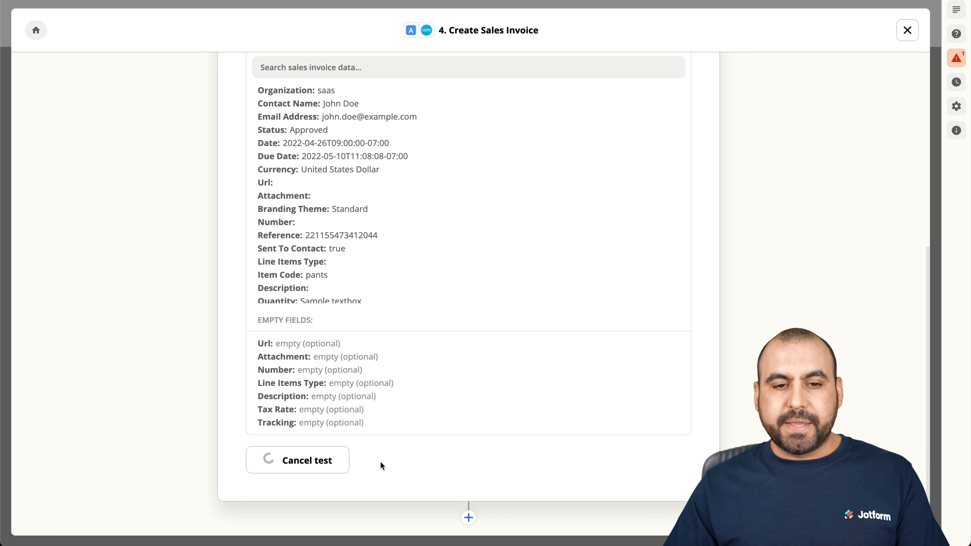
scroll(397, 343, down, 3)
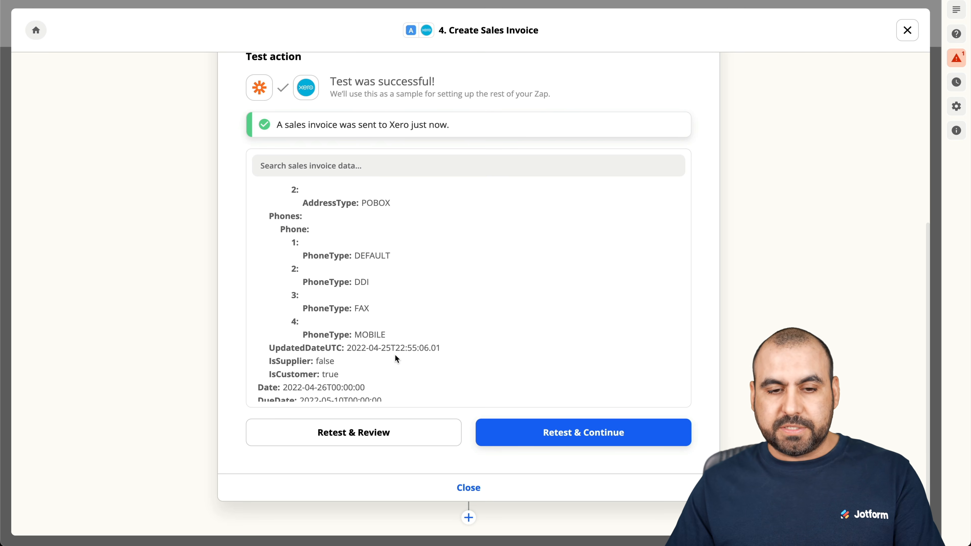
scroll(395, 355, up, 2)
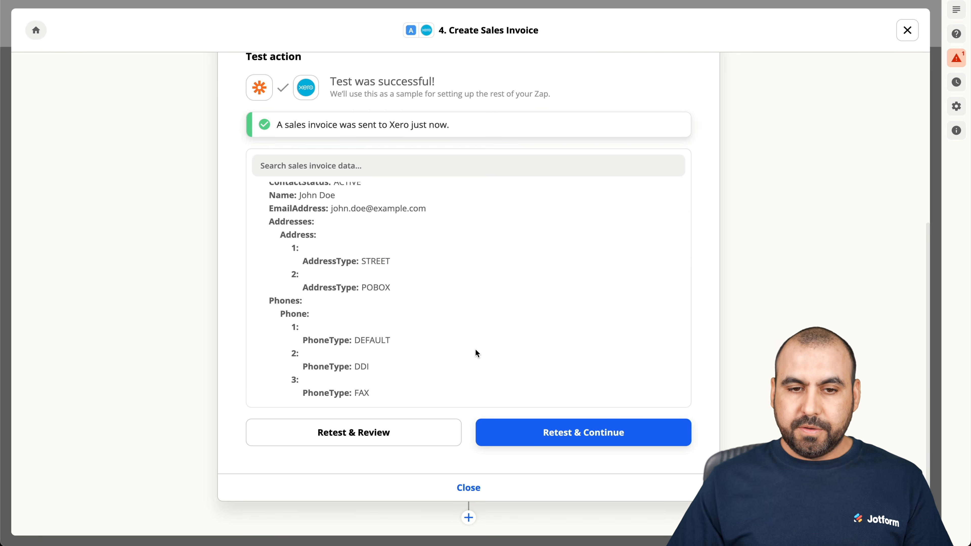
scroll(476, 350, up, 6)
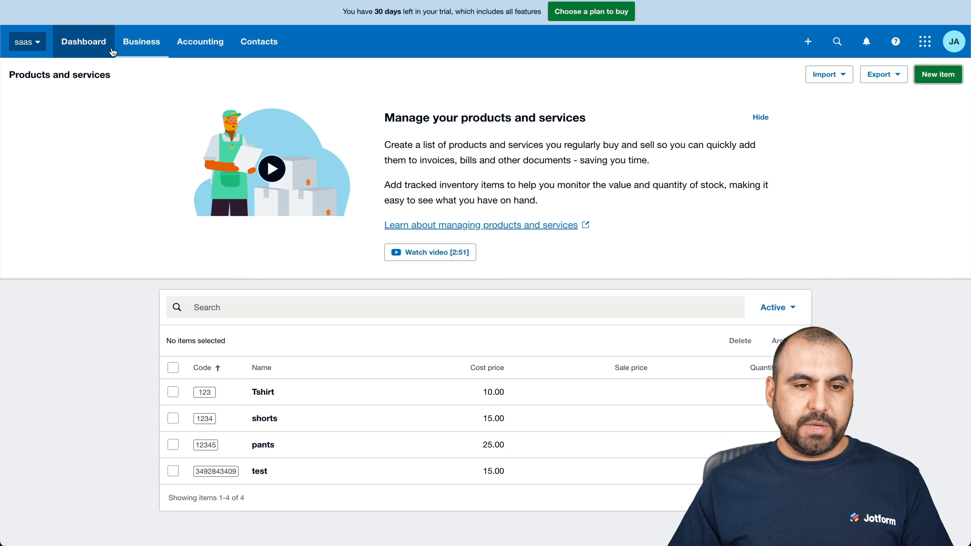
Open and then close the Business menu on Xero's Products and services page.
click(143, 48)
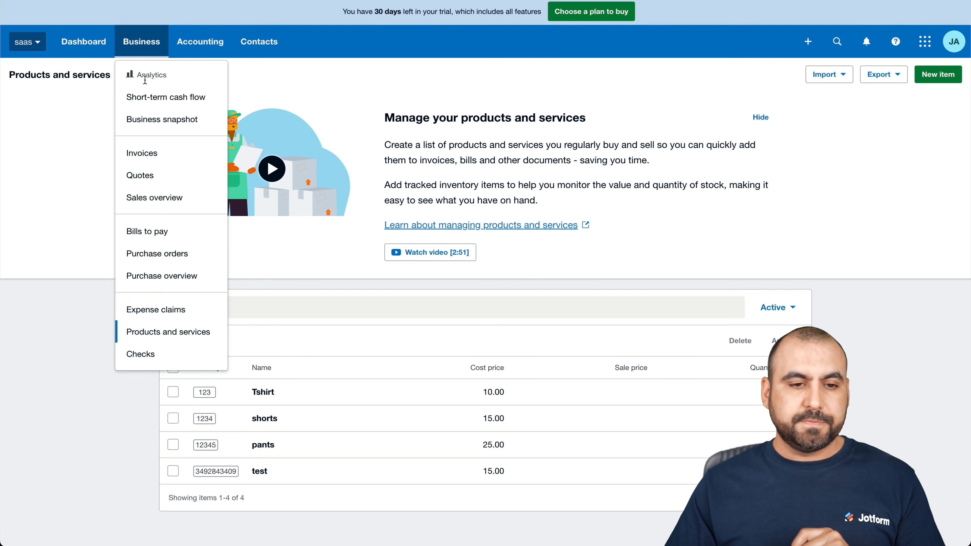
click(147, 150)
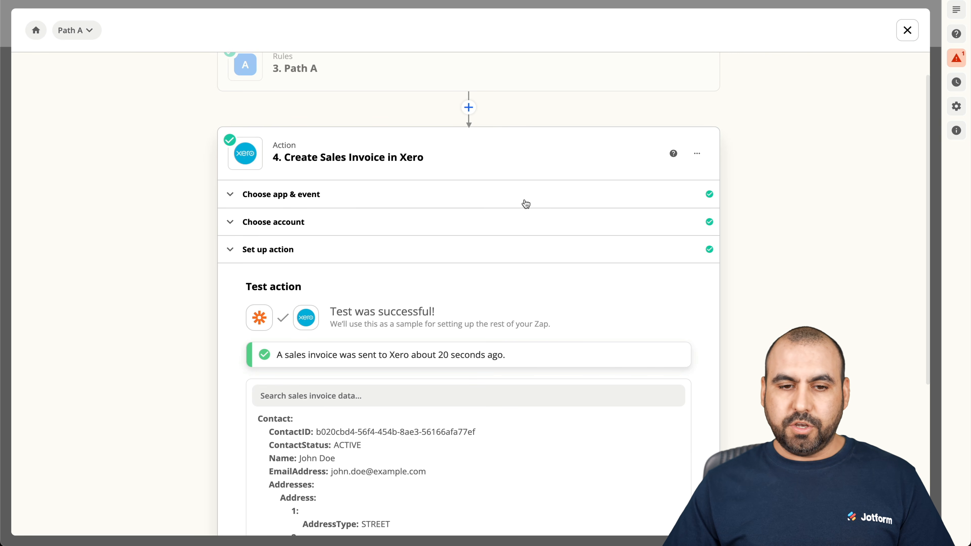
Collapse the finished invoice step, leave Path A, and open Path B keeping its name.
scroll(548, 256, down, 5)
scroll(548, 256, up, 6)
scroll(549, 256, down, 5)
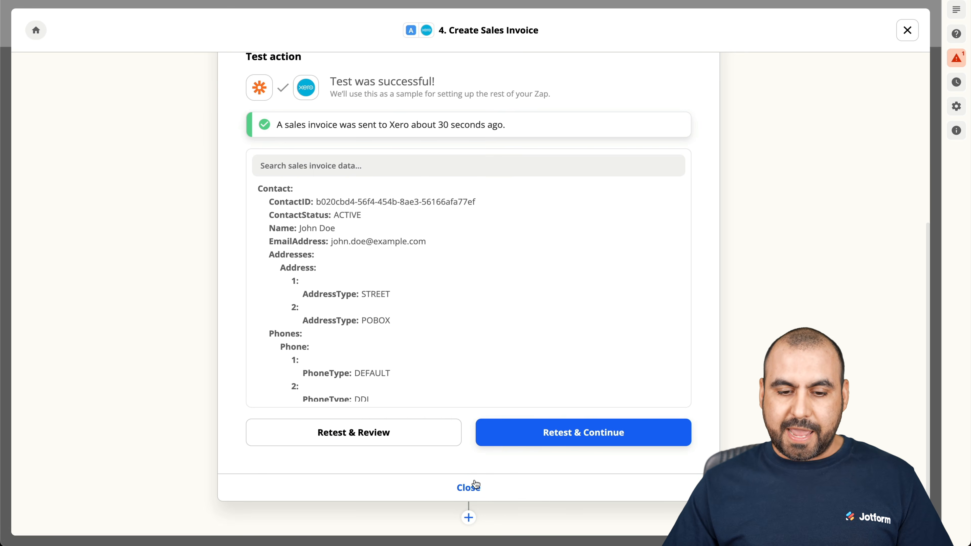
click(476, 486)
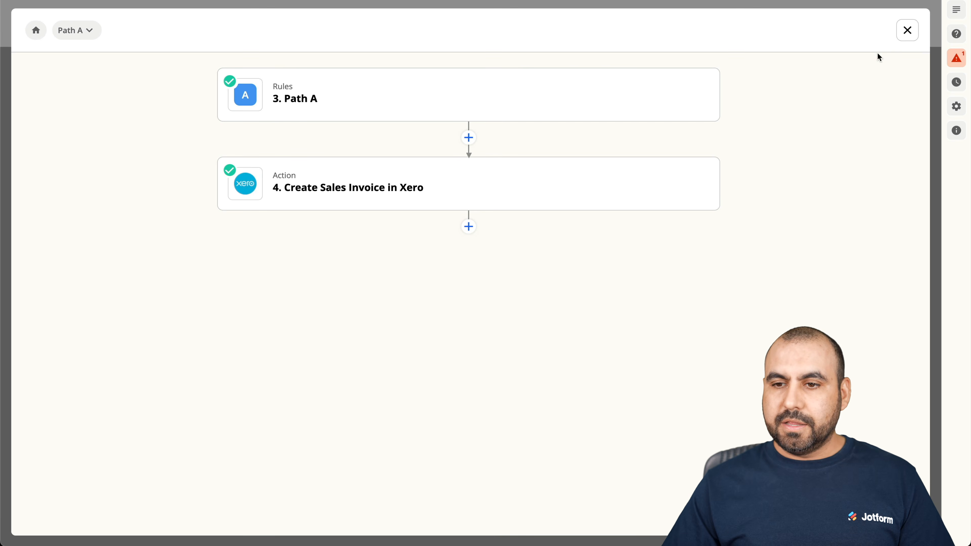
click(907, 30)
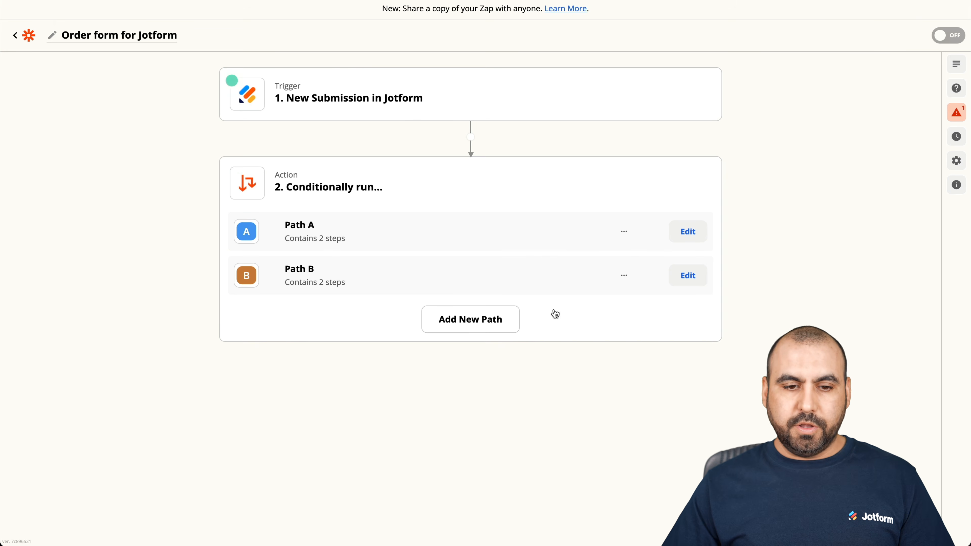
click(686, 276)
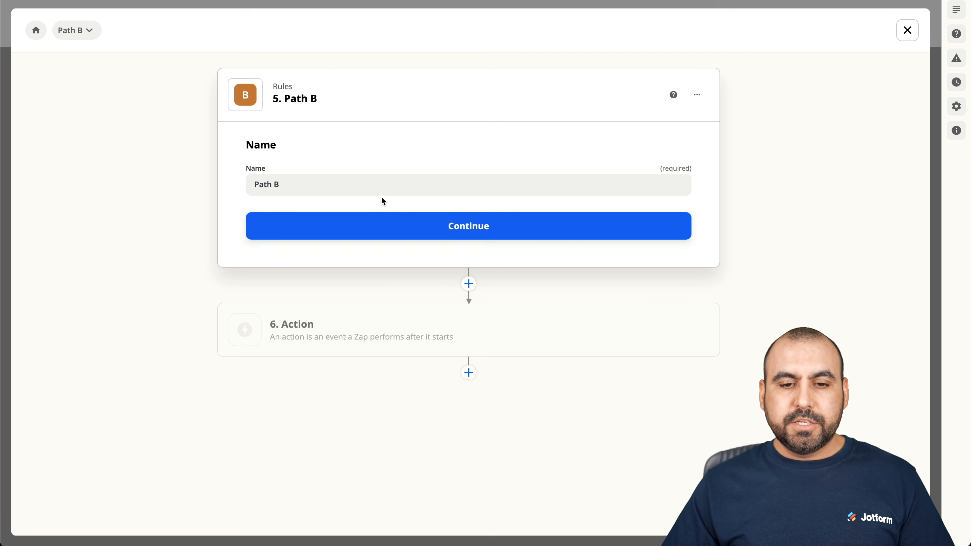
click(433, 222)
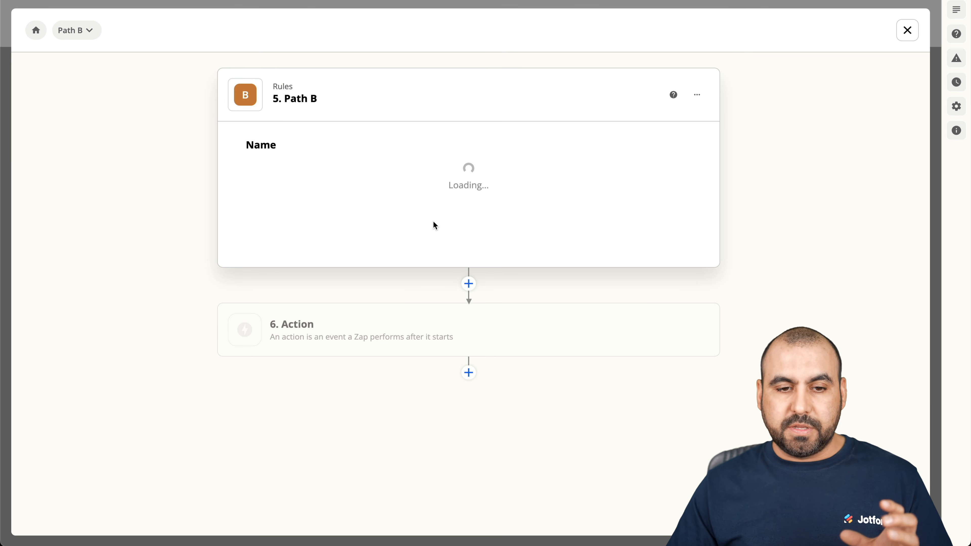
Give Path B the rule Fields Products (Text) Contains Pants and test it against sample data.
click(304, 217)
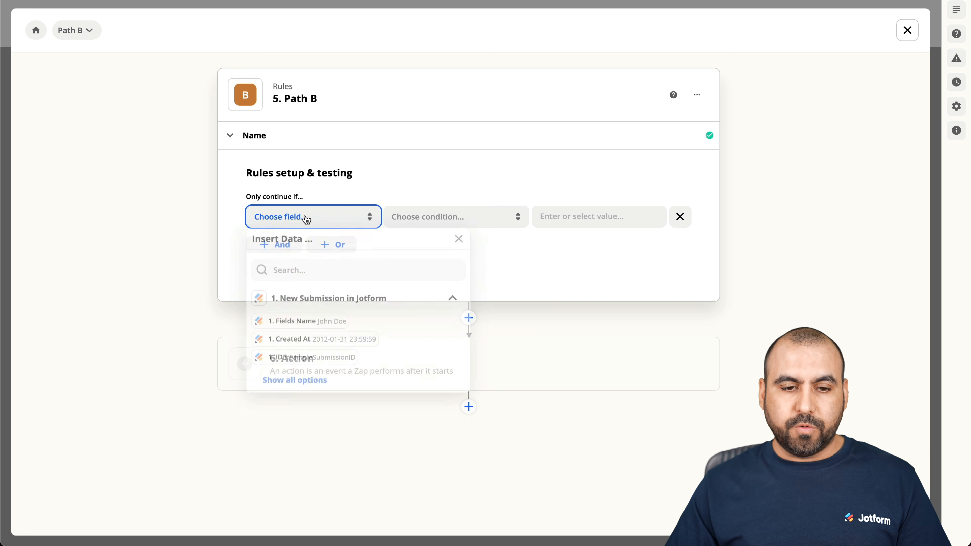
click(311, 382)
scroll(368, 384, down, 5)
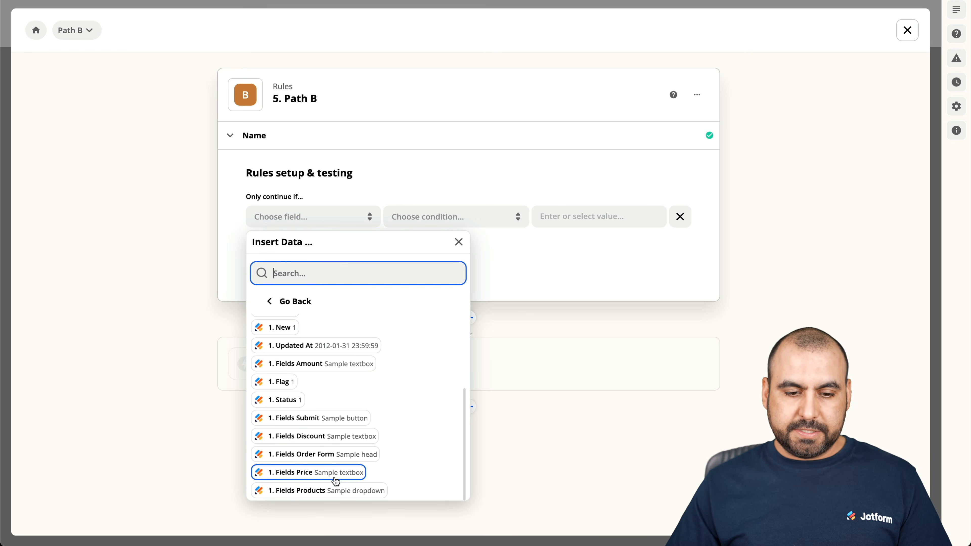
click(336, 491)
click(440, 217)
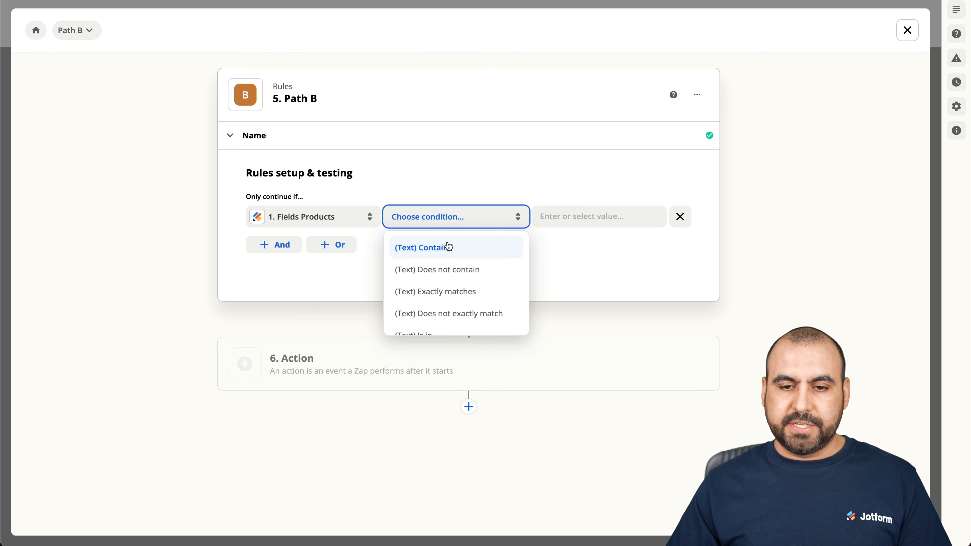
click(424, 247)
click(562, 220)
text(pan)
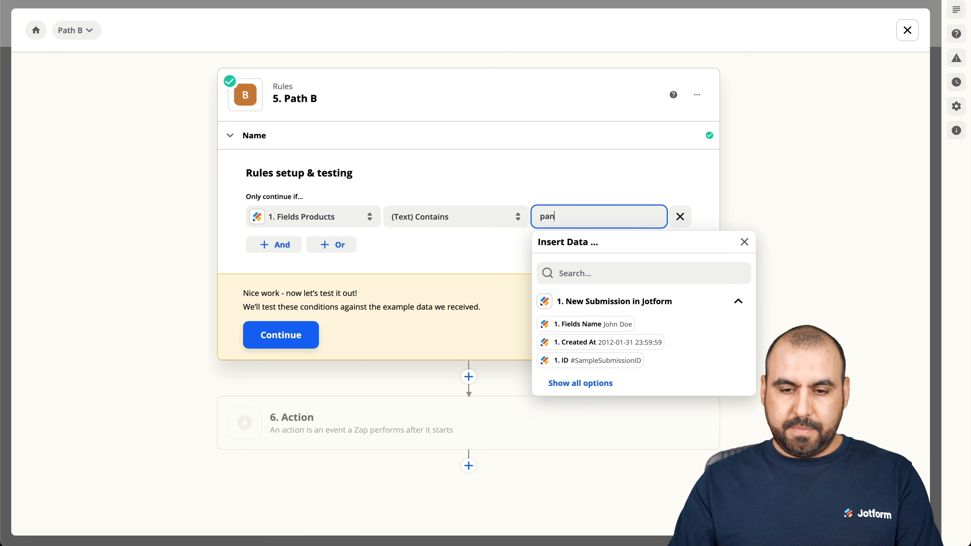
key(BackSpace)
key(BackSpace)
key(BackSpace)
text(Panta)
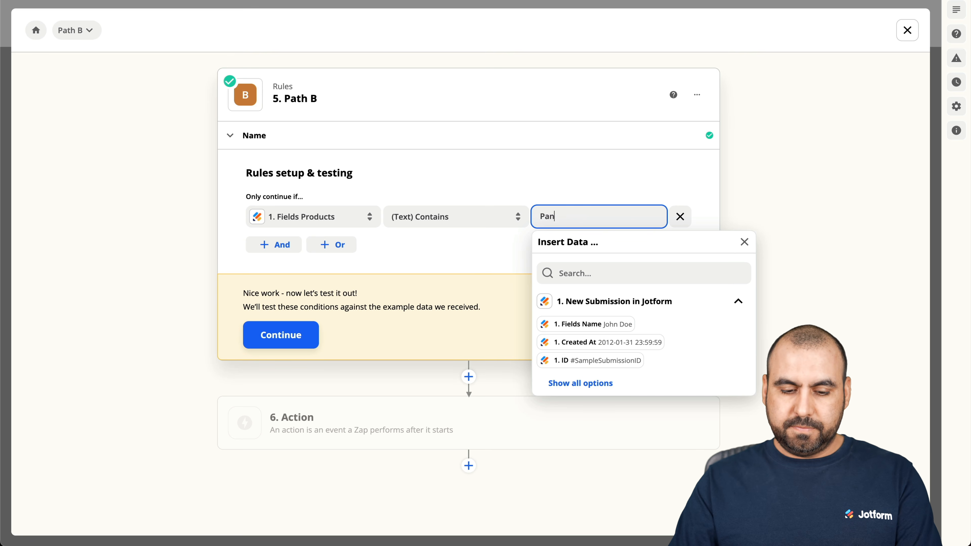
click(463, 258)
click(281, 334)
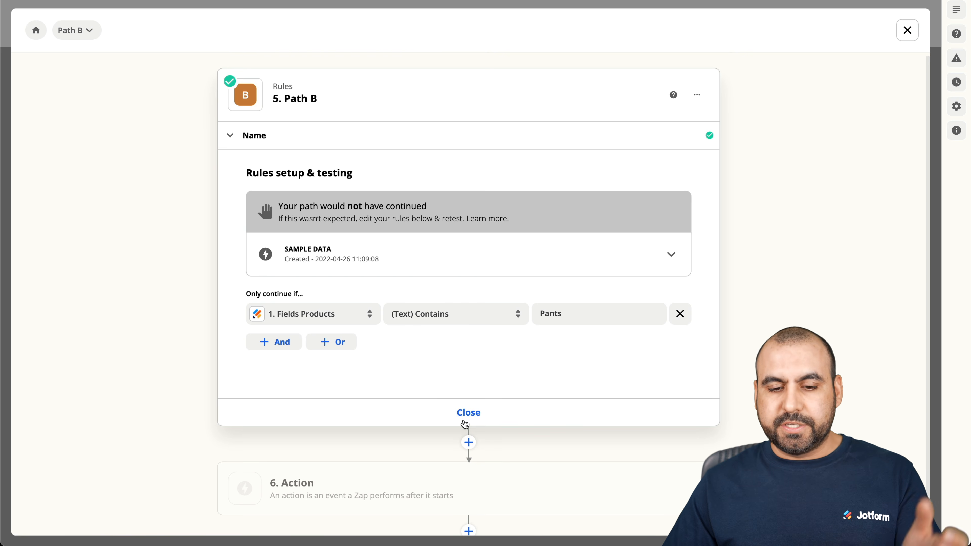
click(468, 412)
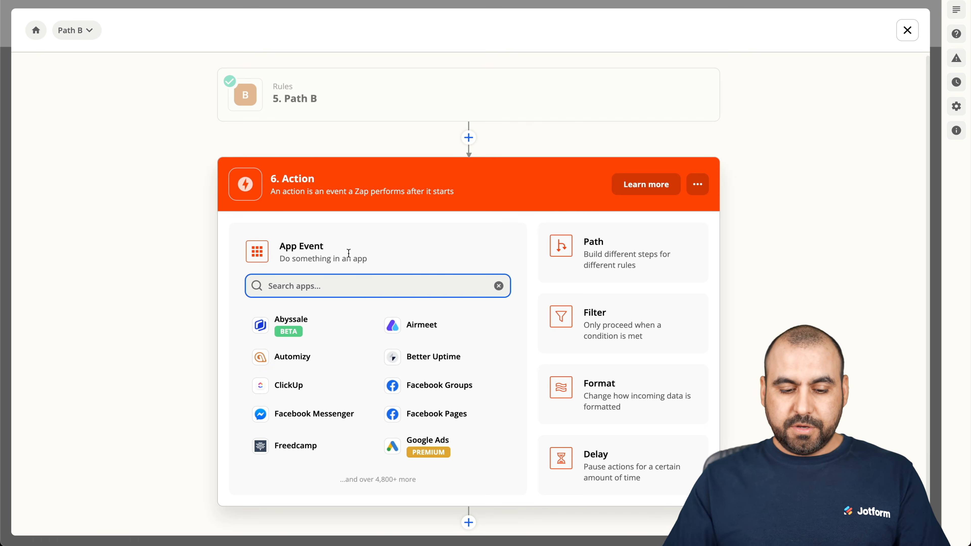
Set Path B's action to Xero Create Sales Invoice using the connected Xero account.
text(xero)
click(338, 324)
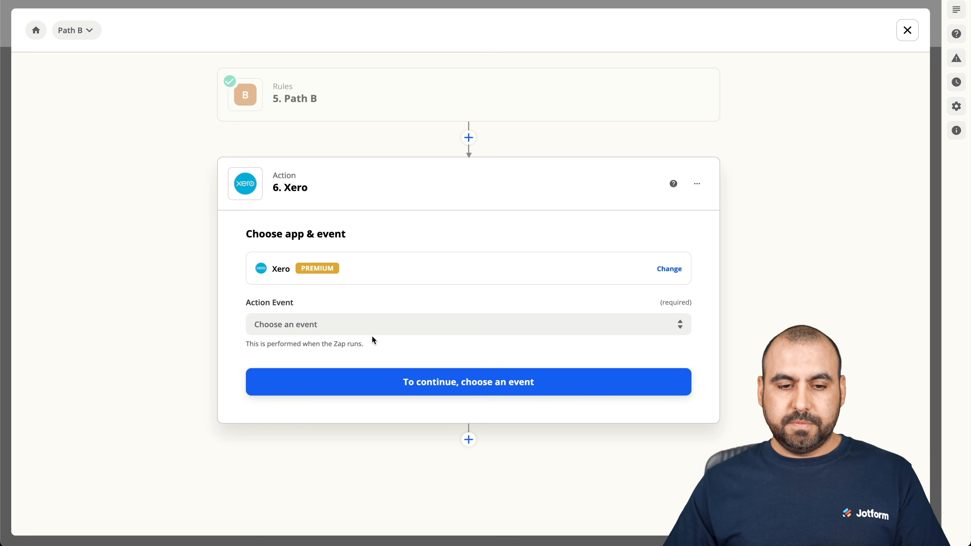
click(378, 325)
text(i)
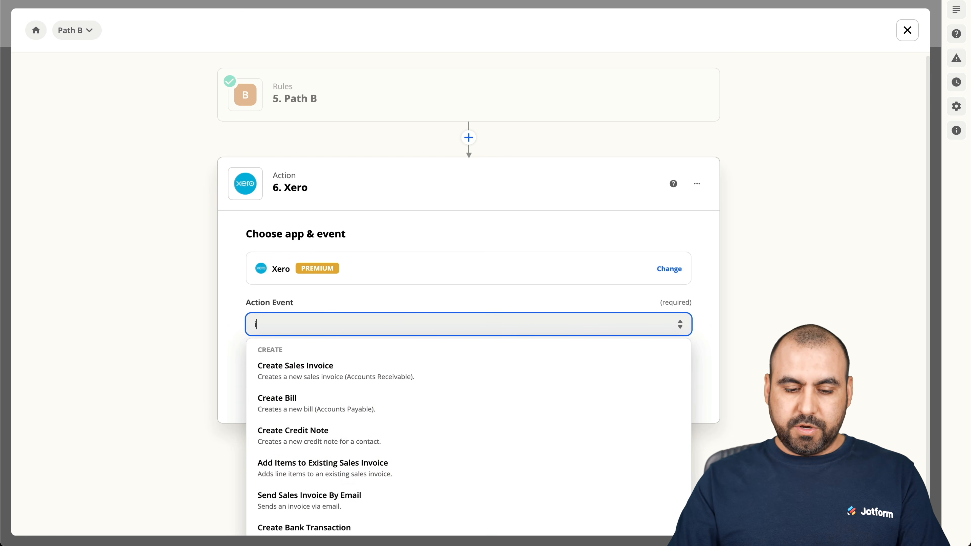
text(nvoi)
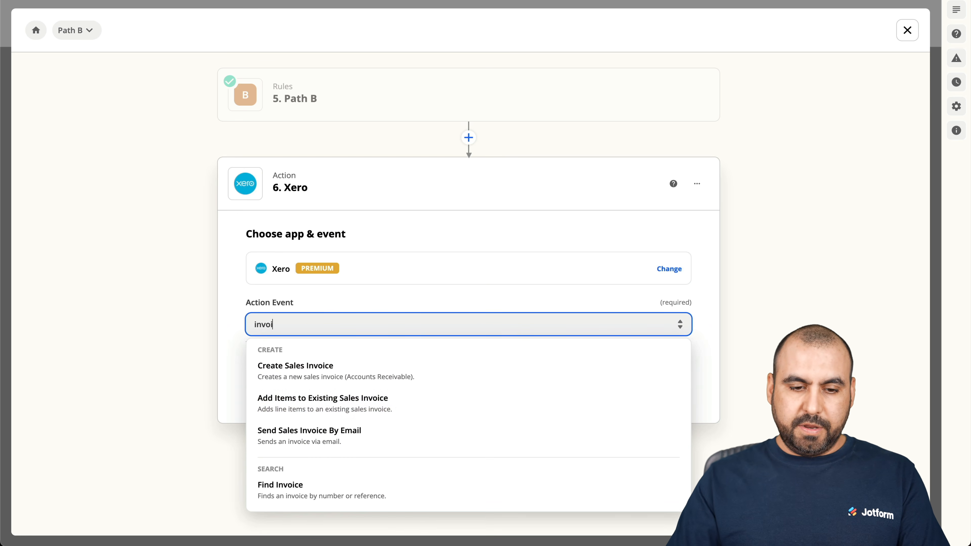
click(357, 378)
click(338, 377)
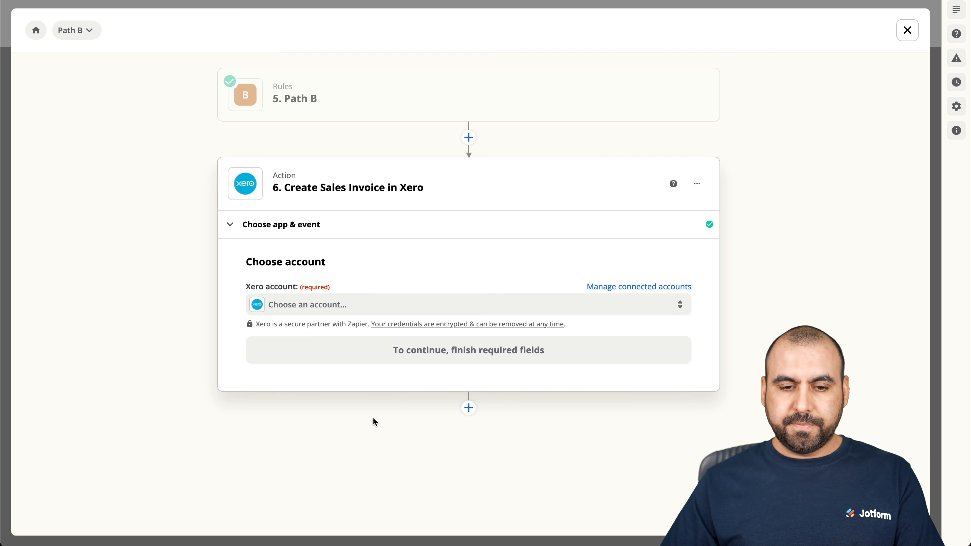
click(418, 306)
click(335, 401)
click(438, 362)
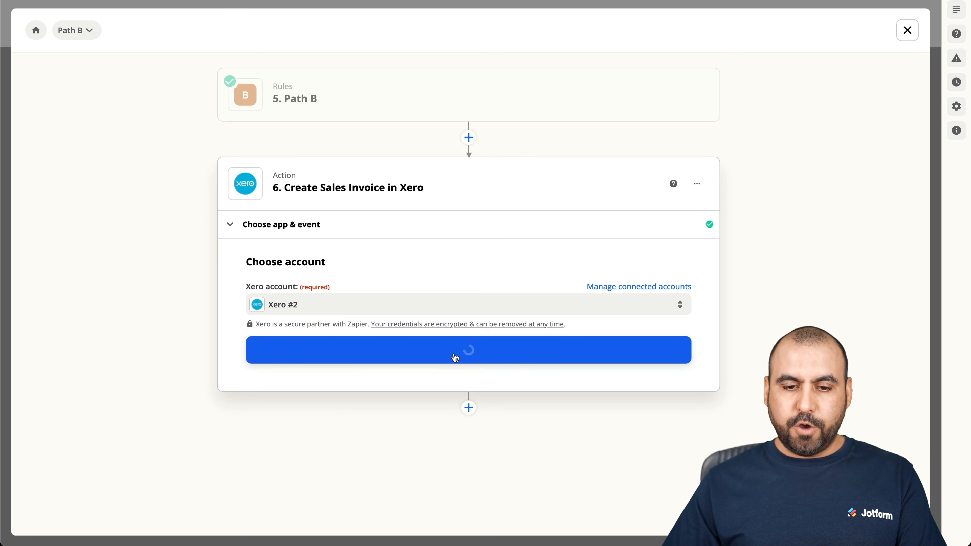
Choose the saas organization and map Contact Name and Email to Fields Name and Fields Email.
scroll(408, 451, down, 5)
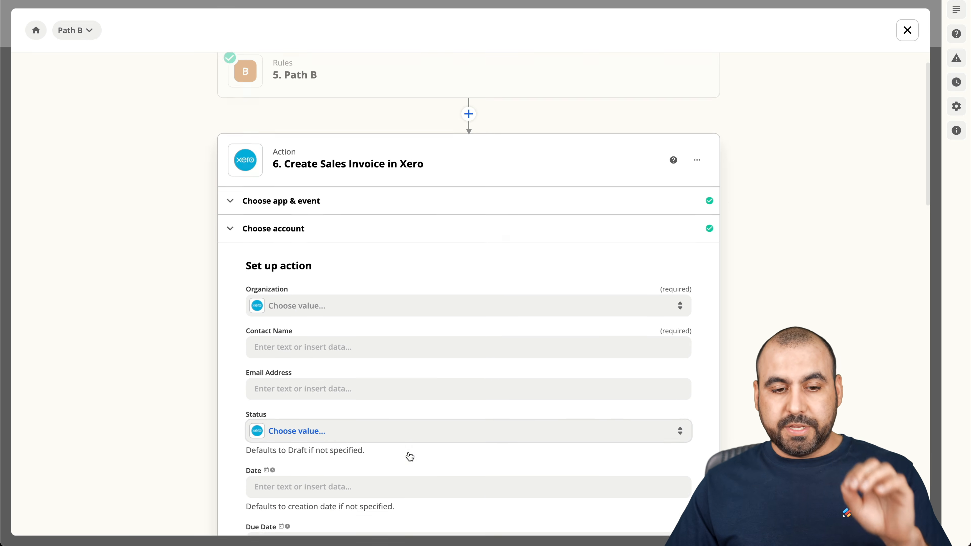
scroll(385, 206, up, 1)
click(379, 169)
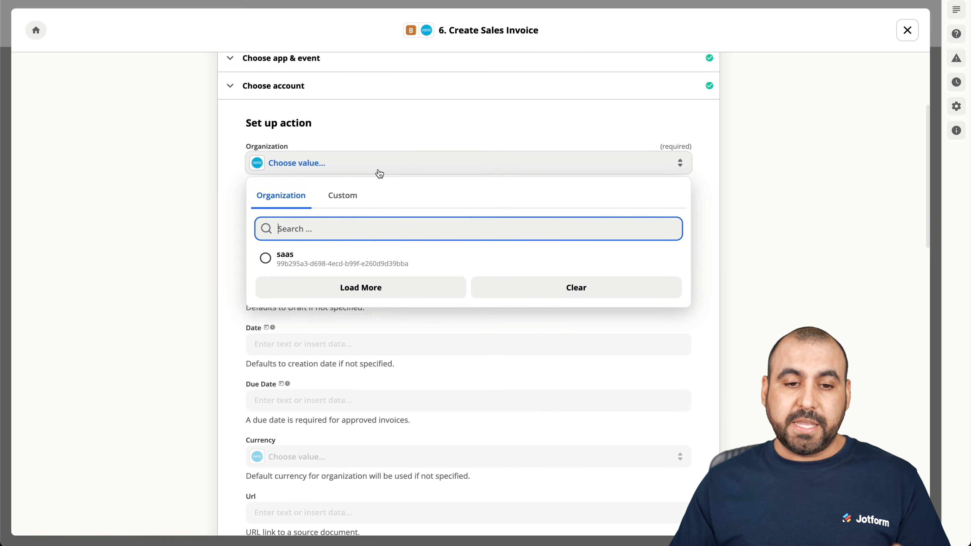
click(347, 257)
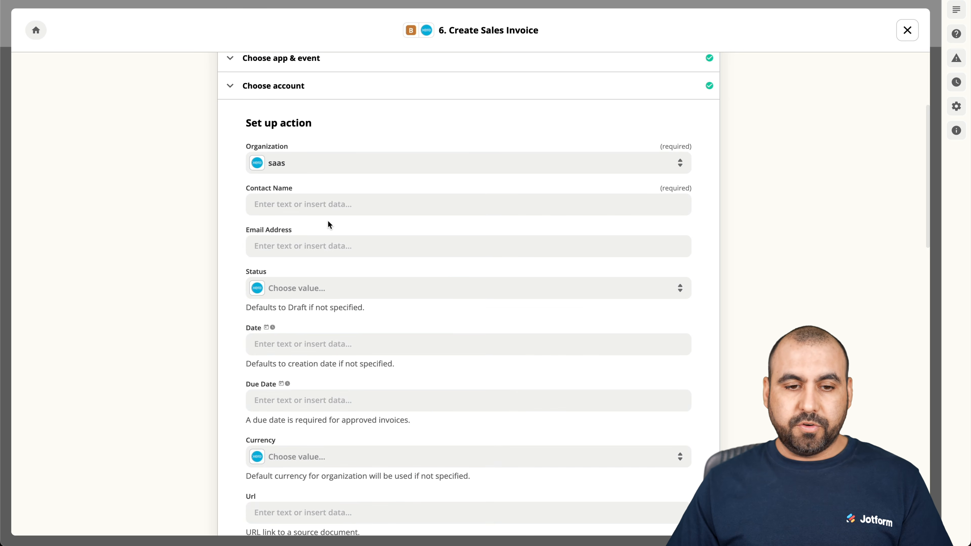
click(322, 202)
click(306, 311)
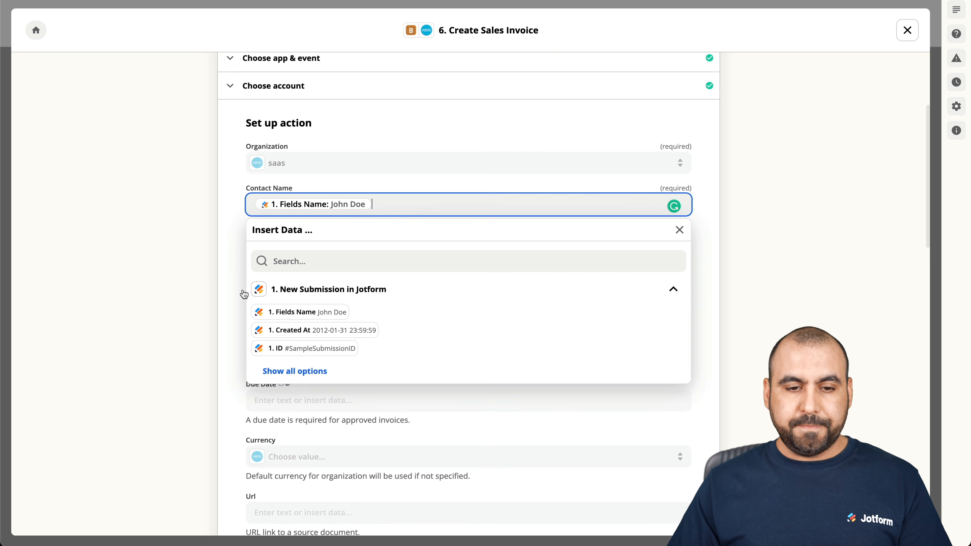
click(235, 279)
click(330, 246)
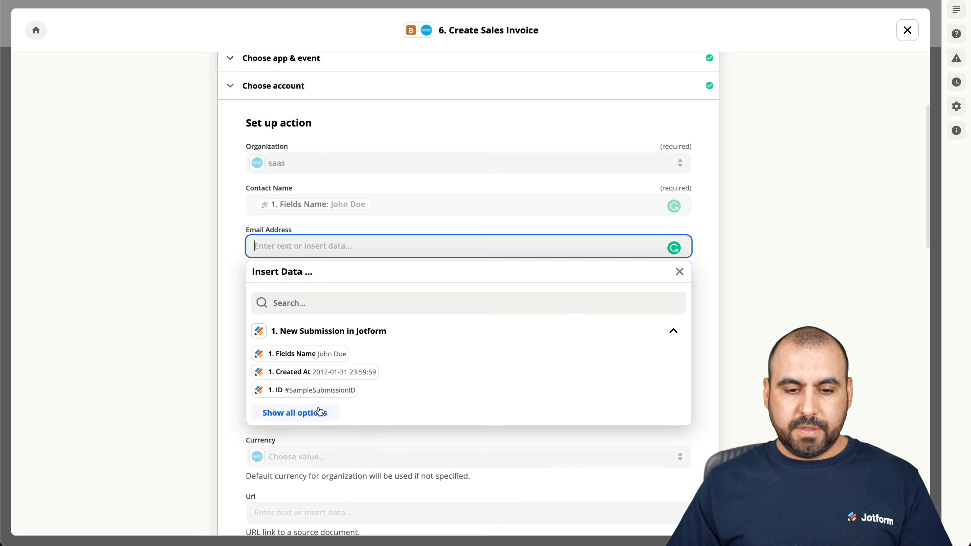
click(321, 409)
click(363, 425)
click(243, 276)
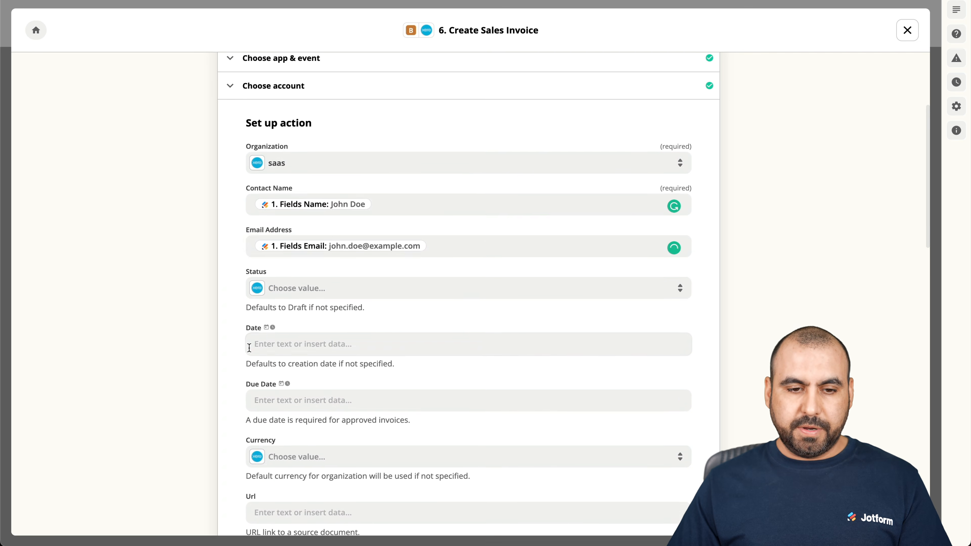
Set invoice status Approved, invoice date 'today' and due date '2 weeks'.
scroll(301, 223, down, 2)
click(302, 217)
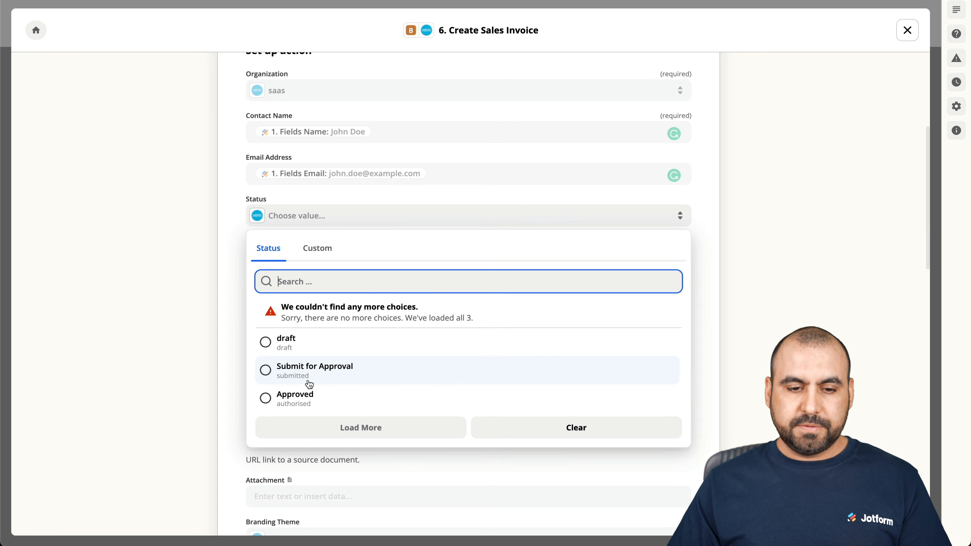
click(308, 394)
click(253, 271)
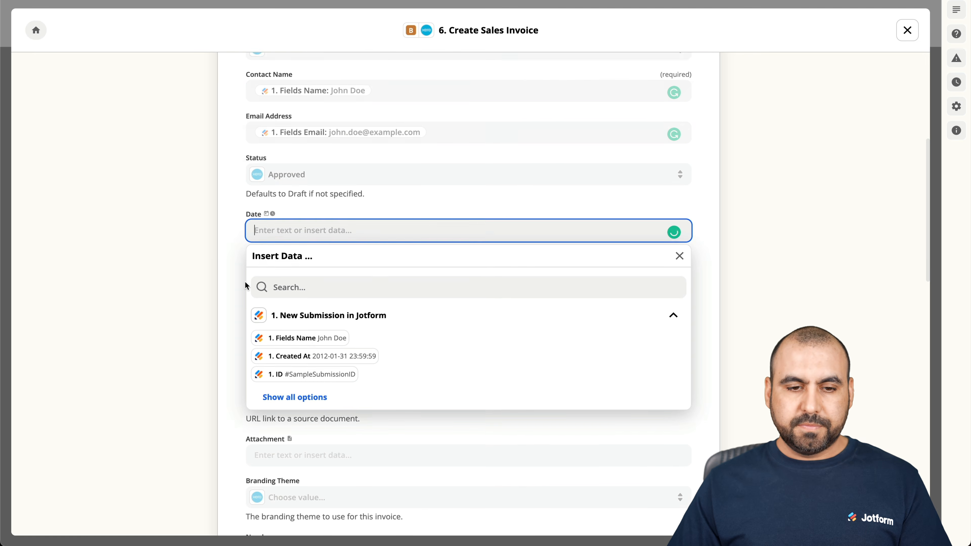
text(today)
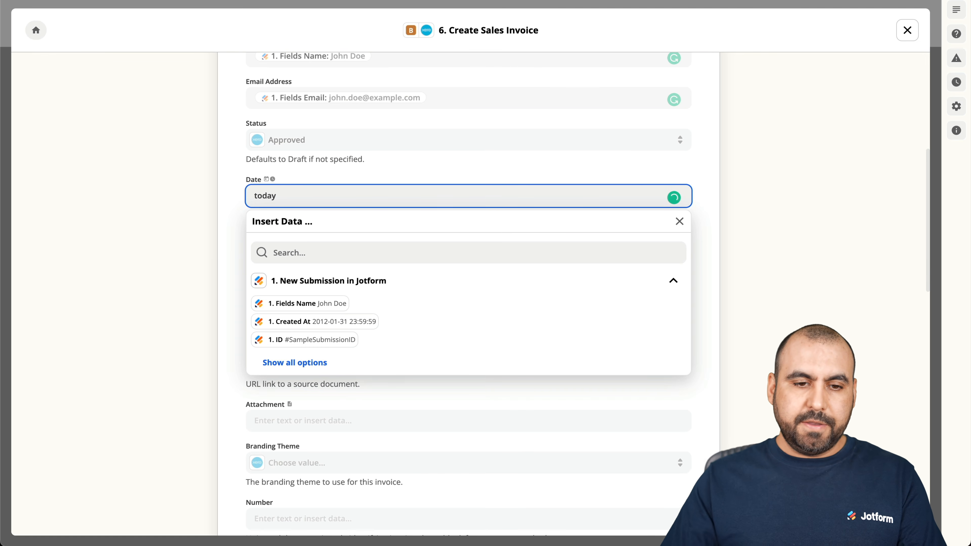
click(273, 166)
click(274, 246)
text(2 weeks)
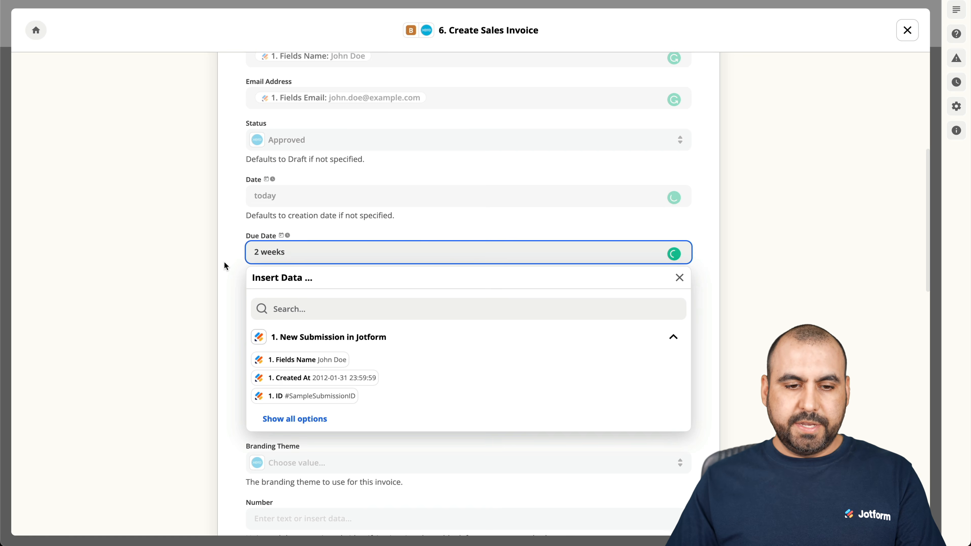
scroll(225, 265, down, 2)
click(225, 266)
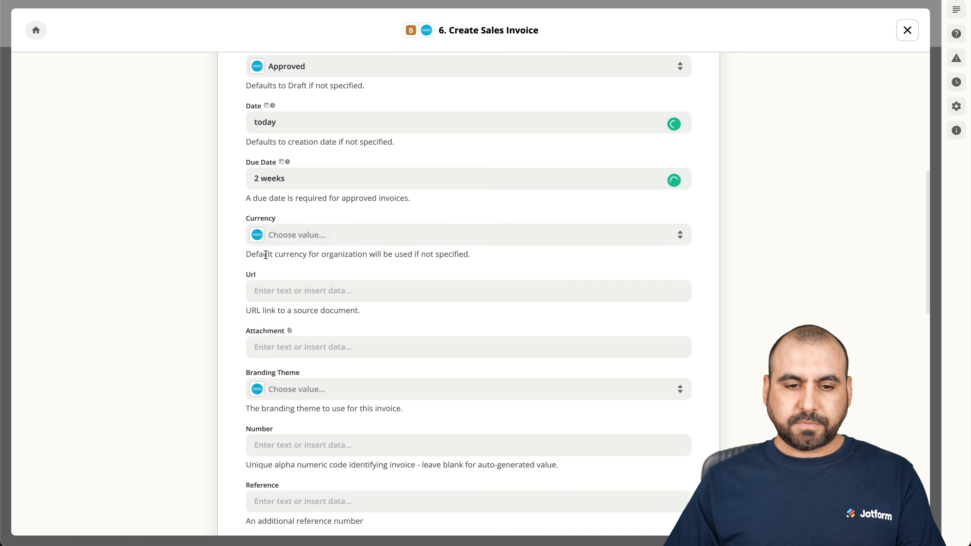
Set the invoice currency to United States Dollar and branding theme to Standard.
click(325, 235)
click(301, 329)
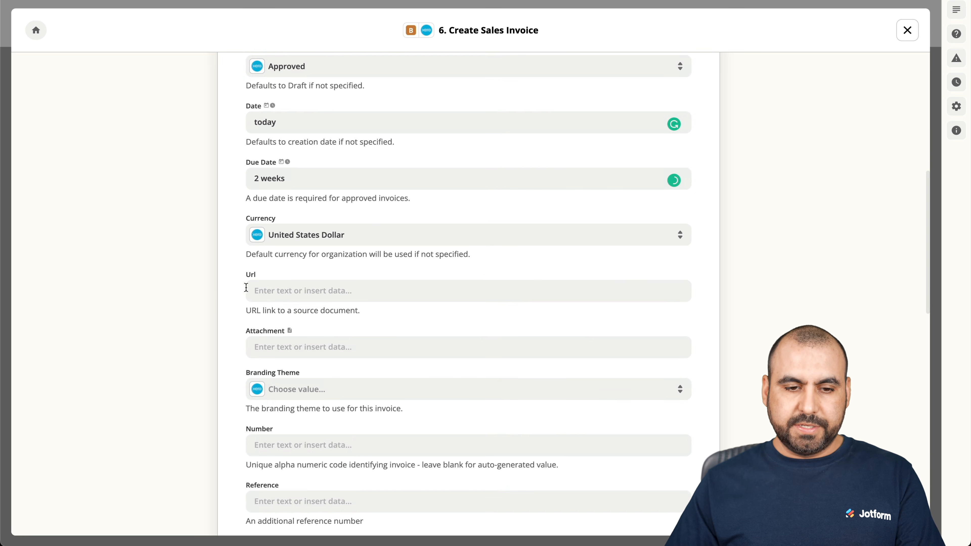
click(237, 297)
scroll(236, 298, down, 3)
click(231, 297)
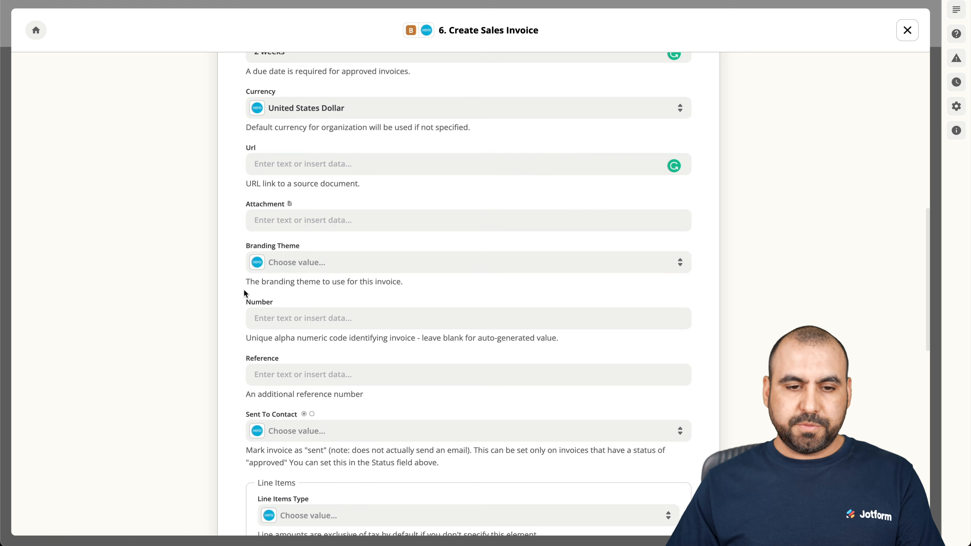
click(359, 264)
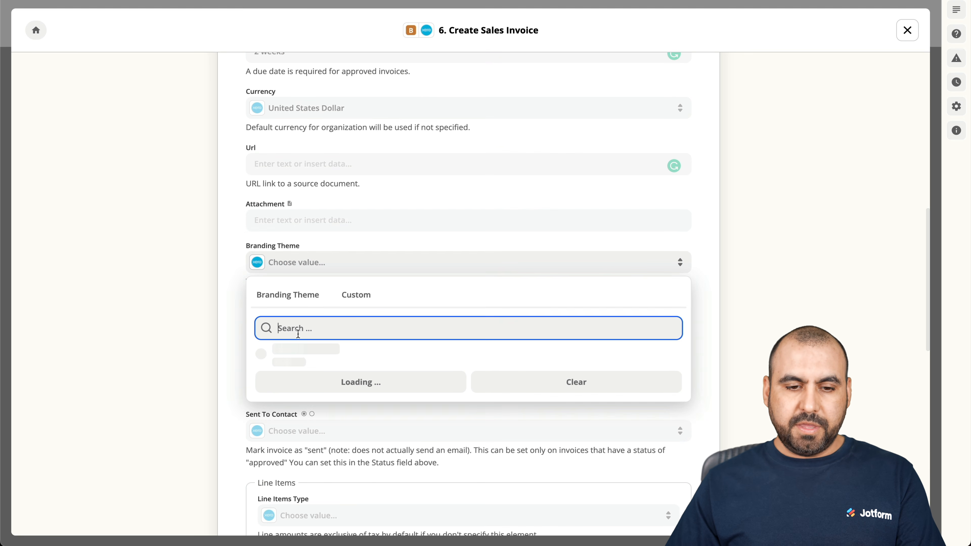
click(300, 355)
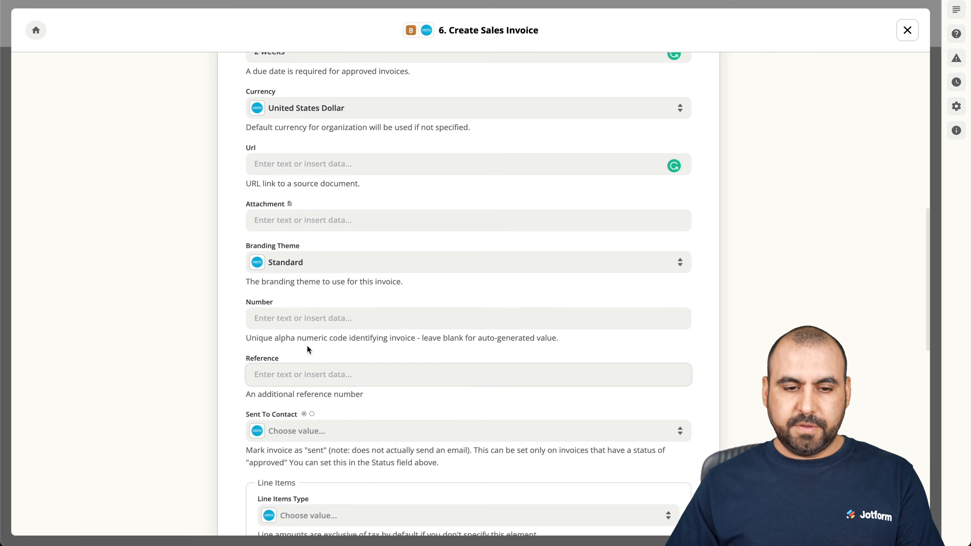
scroll(281, 314, down, 1)
scroll(259, 270, down, 3)
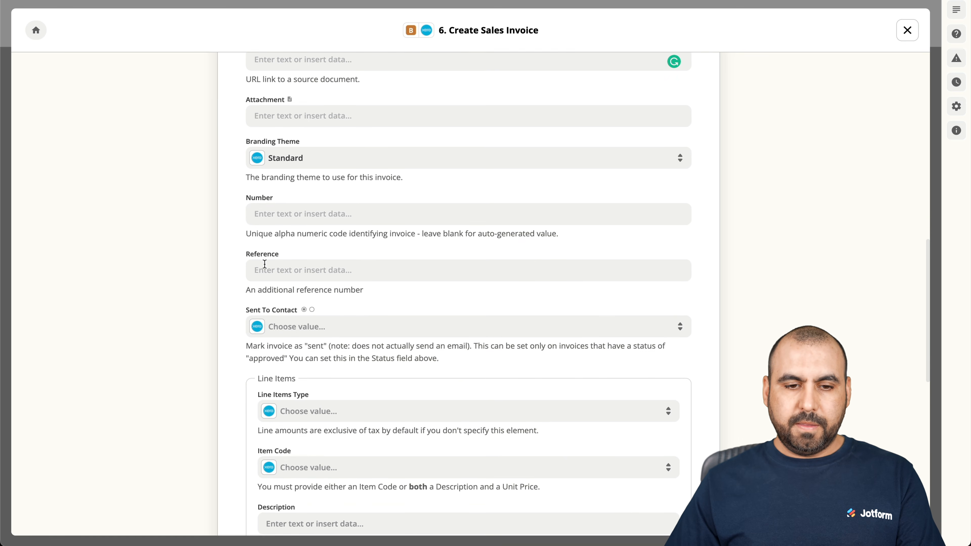
scroll(232, 362, down, 2)
scroll(232, 369, down, 1)
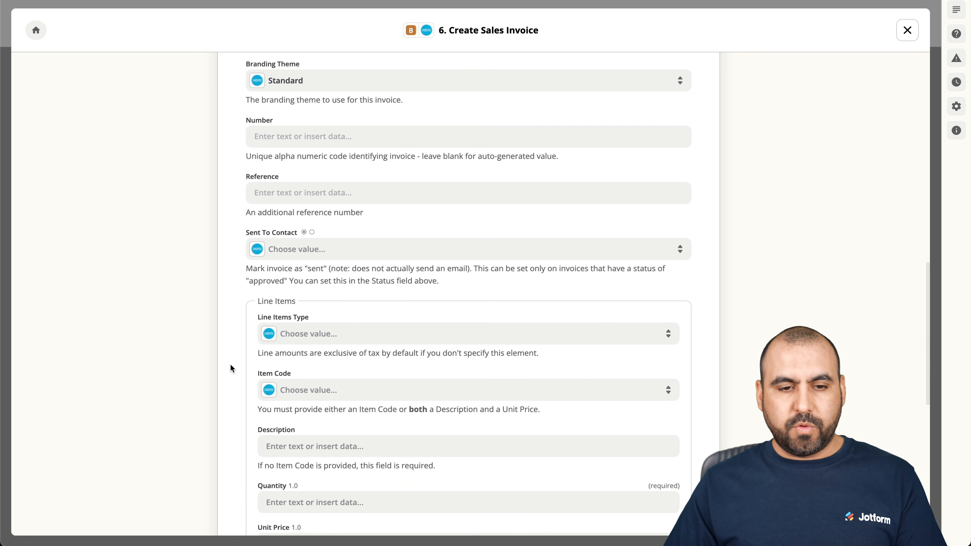
Use the submission's Form ID as the invoice reference and mark it Sent To Contact True.
click(295, 195)
click(294, 360)
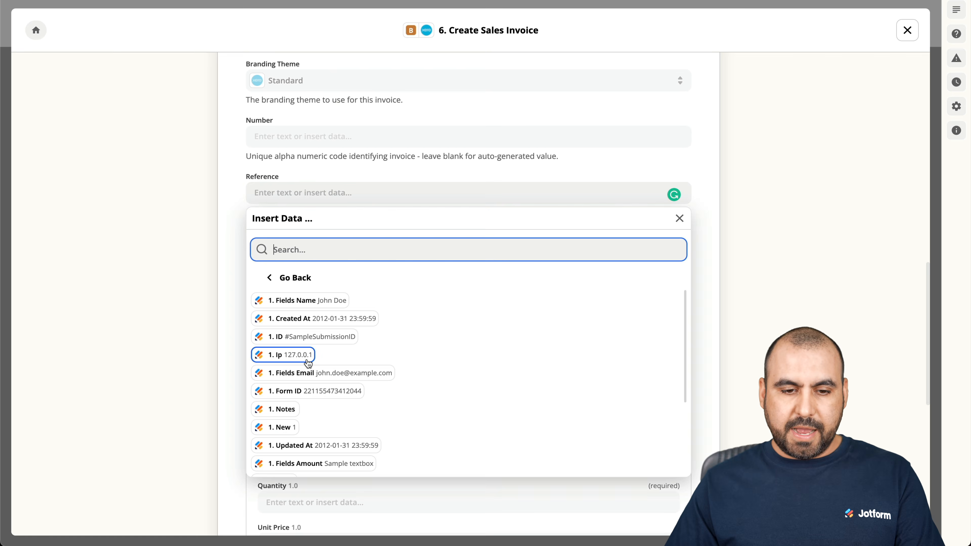
click(329, 391)
click(234, 232)
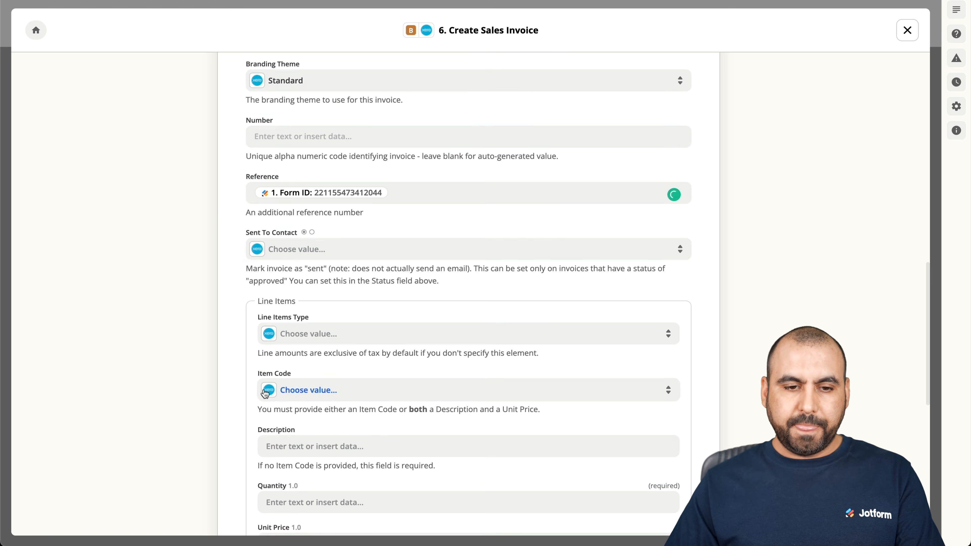
scroll(234, 232, down, 2)
click(382, 206)
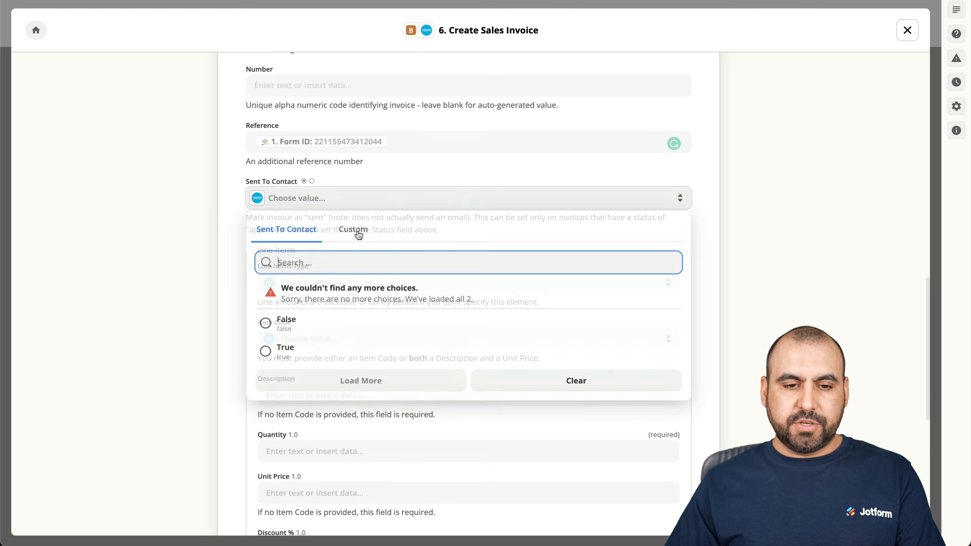
click(282, 347)
scroll(233, 248, down, 3)
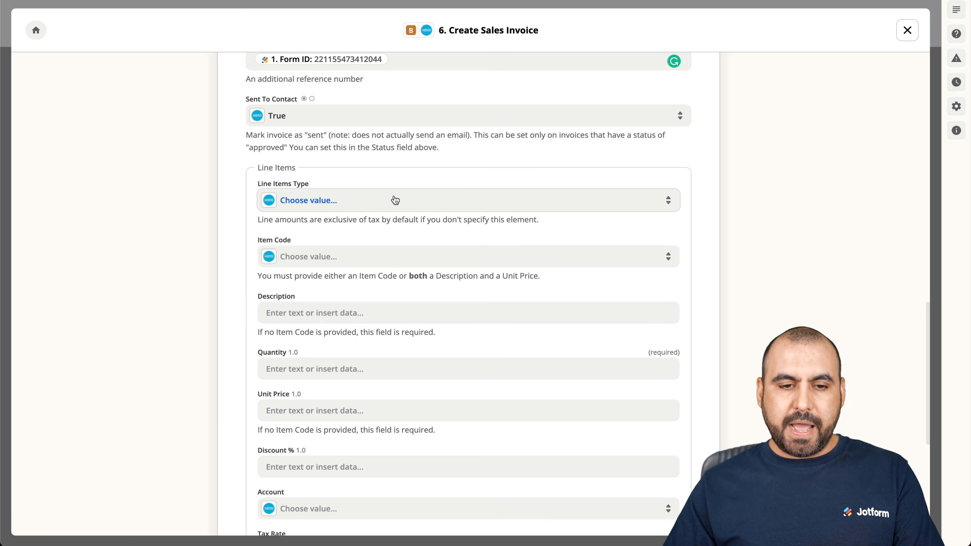
Set the line item code to shorts, leaving line items type unchanged.
click(395, 200)
click(230, 200)
scroll(231, 202, down, 2)
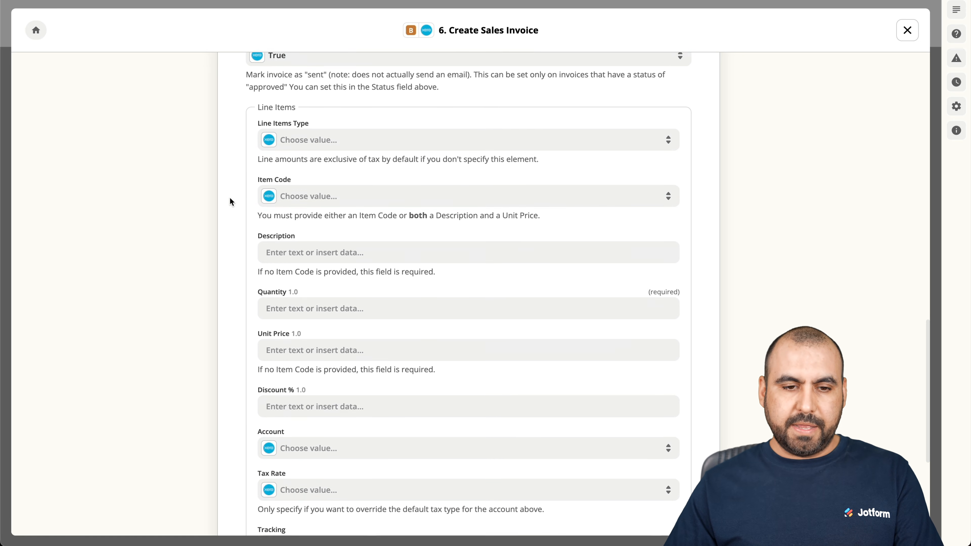
click(332, 182)
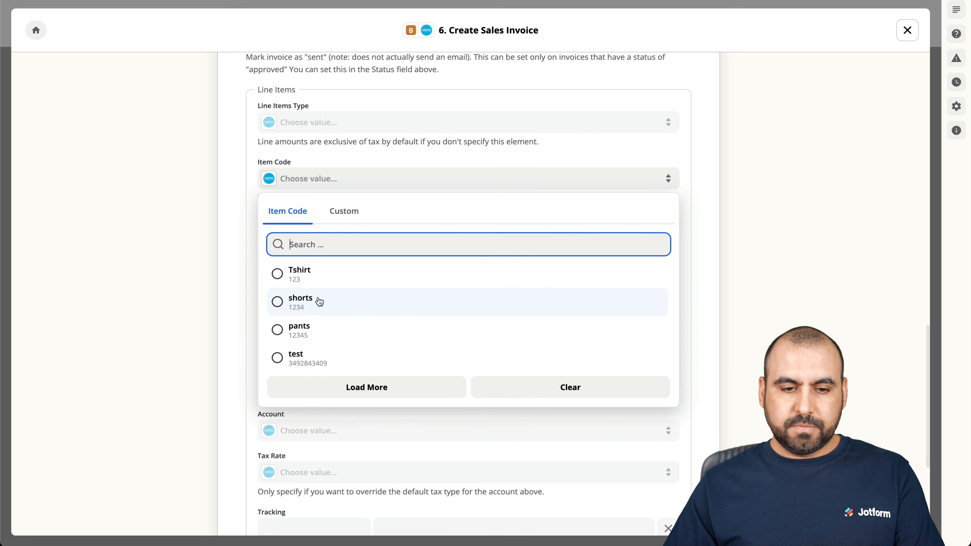
click(302, 306)
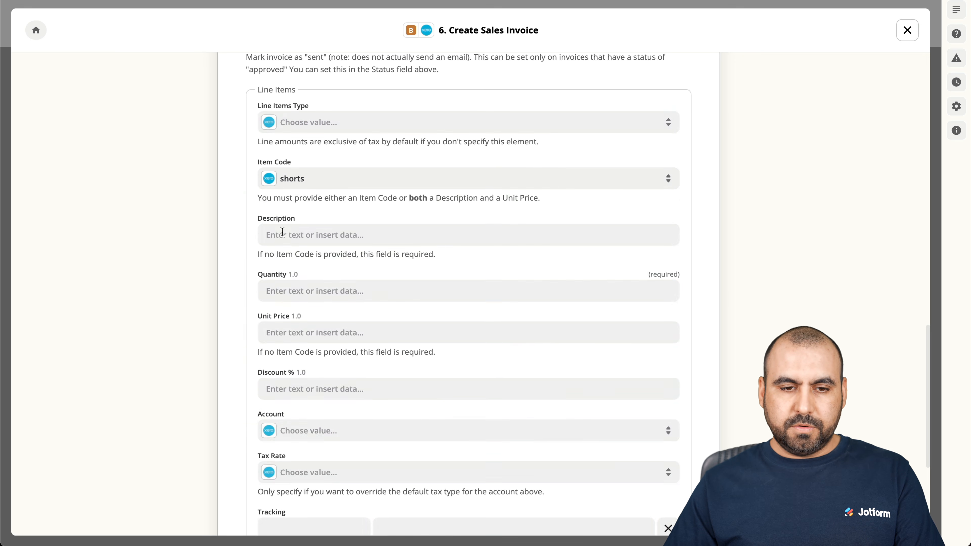
Reopen Path B's rule and start replacing the Pants match value.
scroll(245, 182, up, 15)
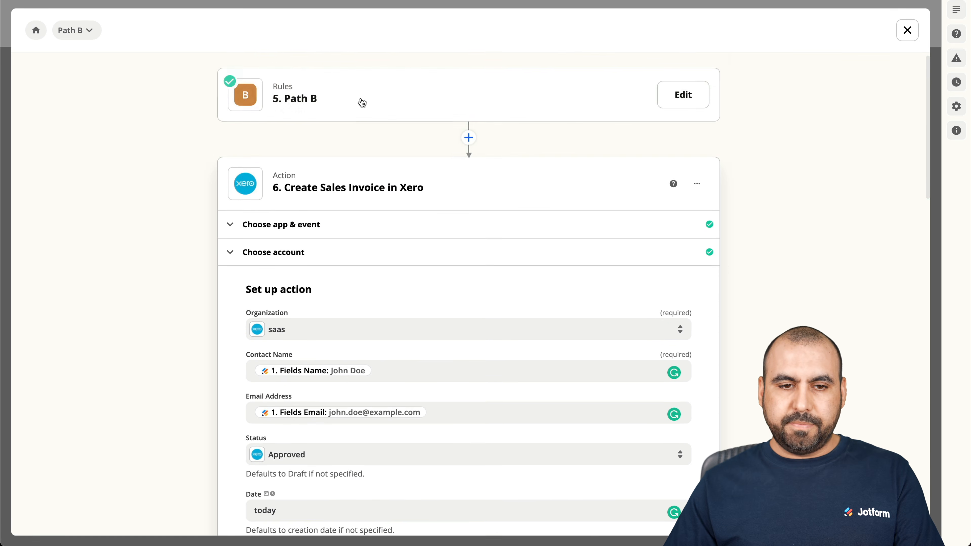
click(375, 112)
click(441, 169)
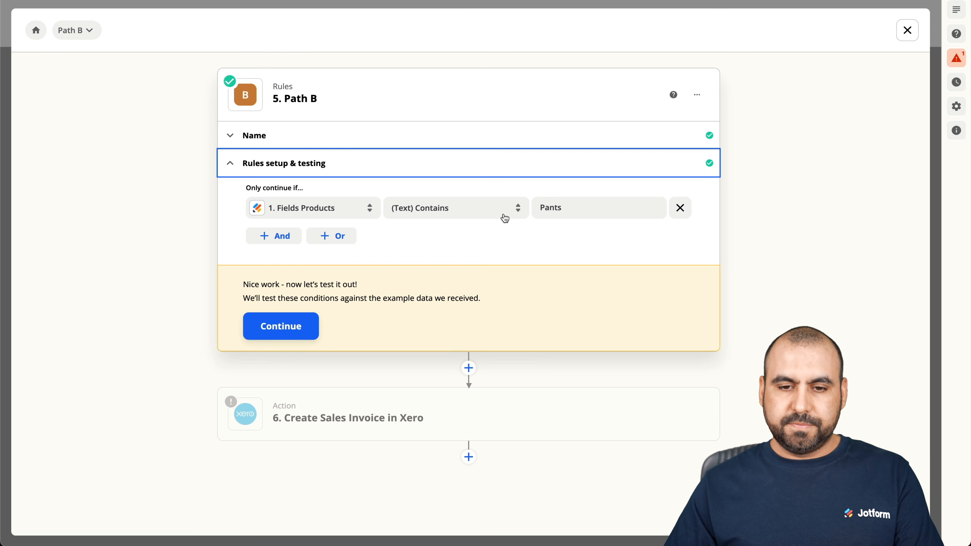
double_click(547, 206)
text(shorta)
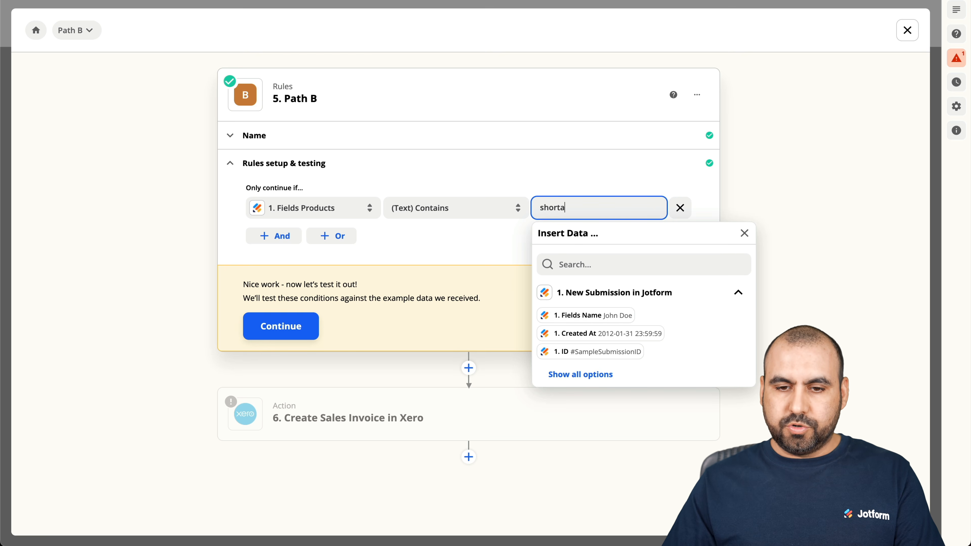
double_click(550, 207)
Change Path B's rule value to Shorts and test the condition against sample data.
text(Shorts)
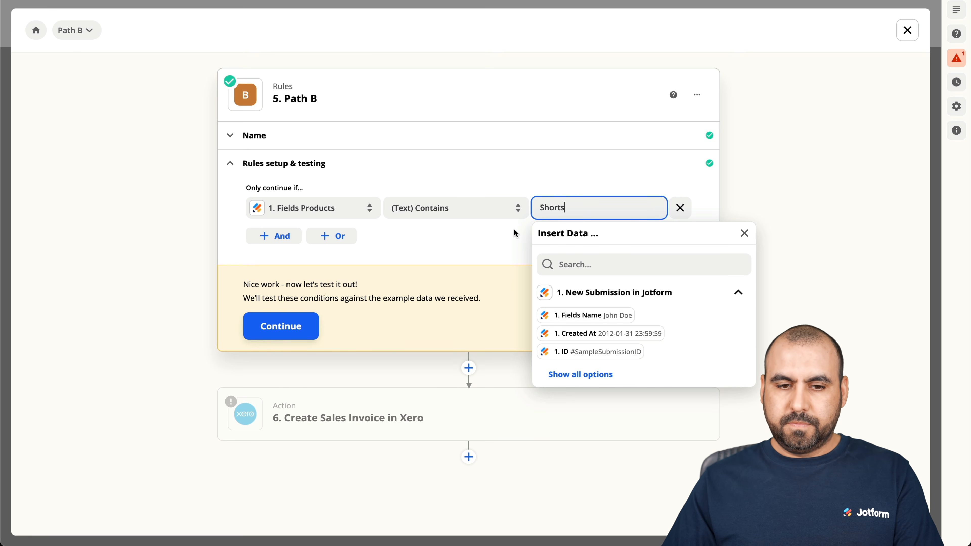
click(375, 297)
click(281, 325)
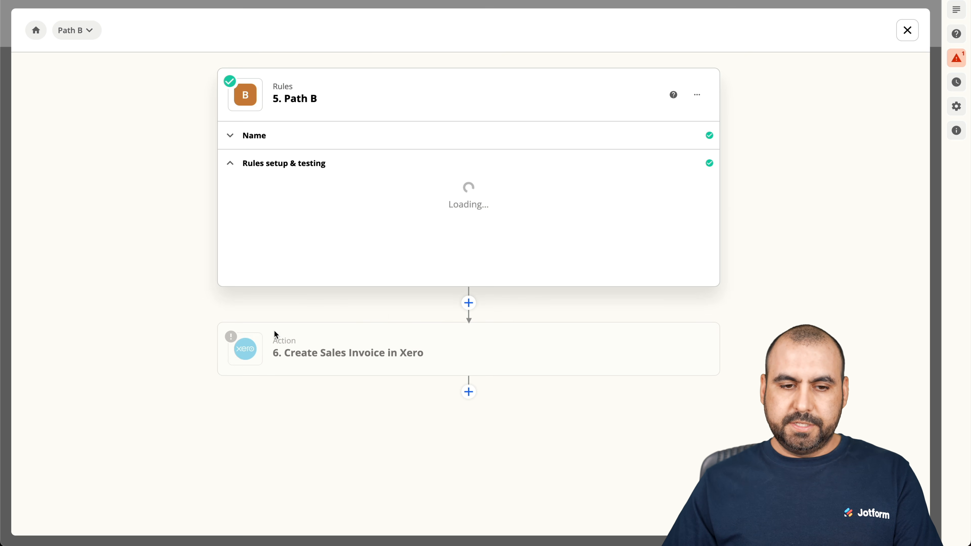
Map the invoice line's Quantity to Fields Amount and Unit Price to Fields Price.
click(370, 478)
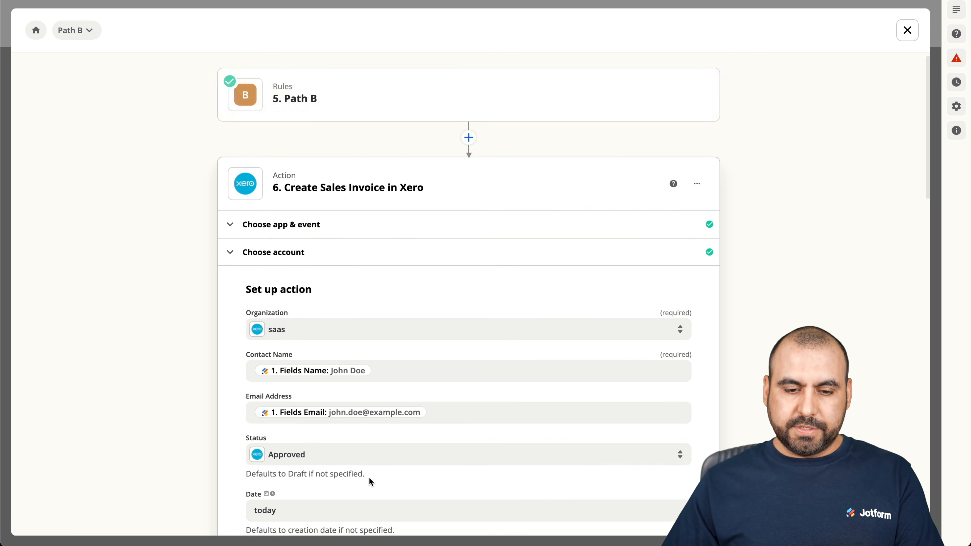
scroll(397, 470, down, 8)
scroll(398, 467, down, 10)
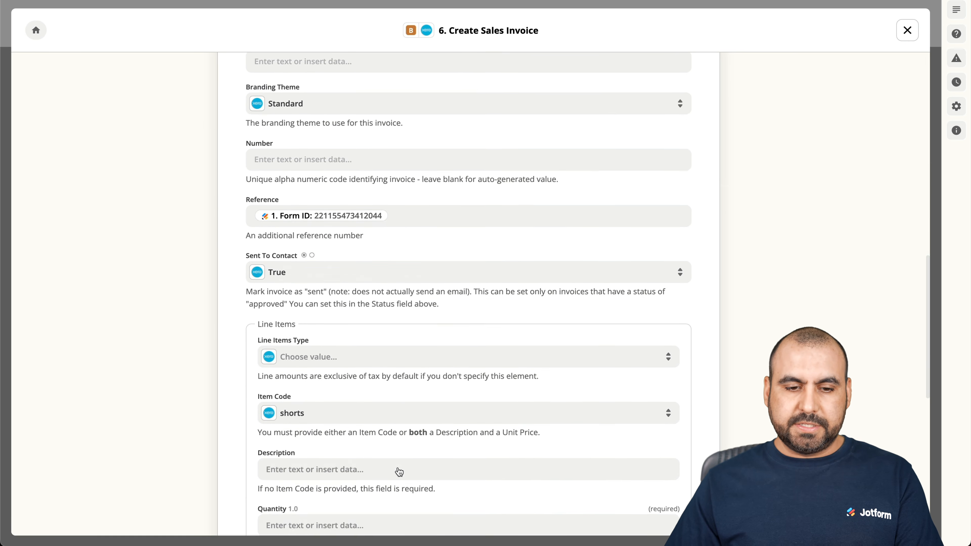
scroll(397, 466, down, 4)
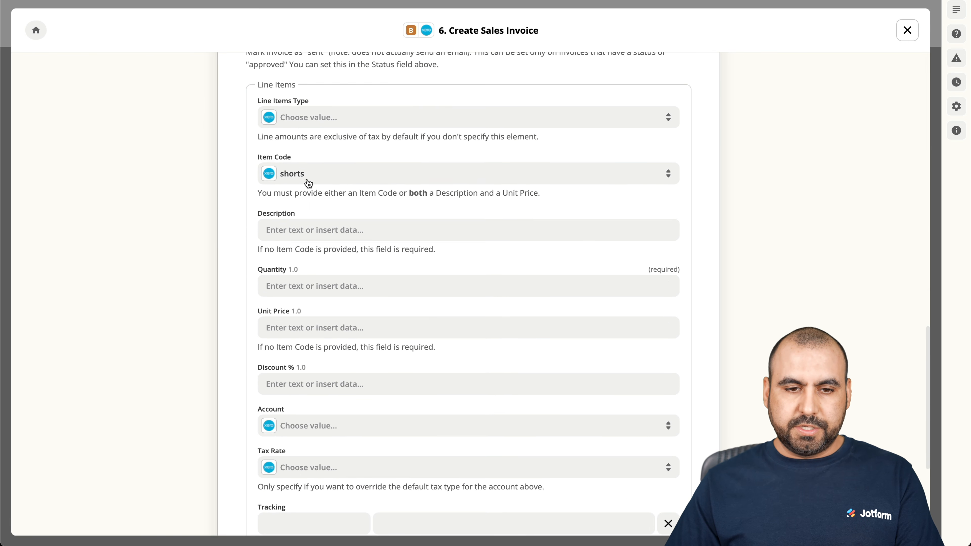
click(310, 285)
click(304, 454)
scroll(406, 456, down, 3)
click(377, 441)
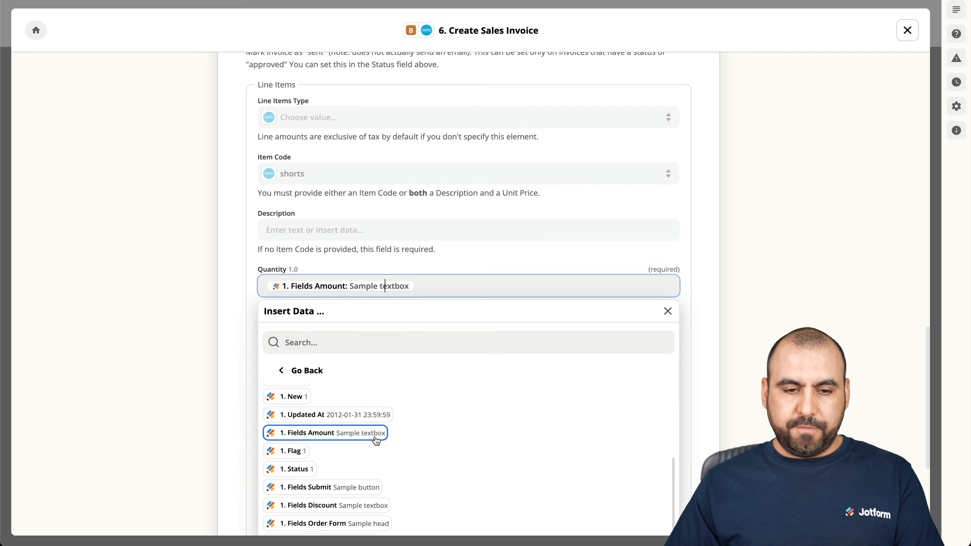
click(241, 311)
click(315, 329)
scroll(343, 402, down, 3)
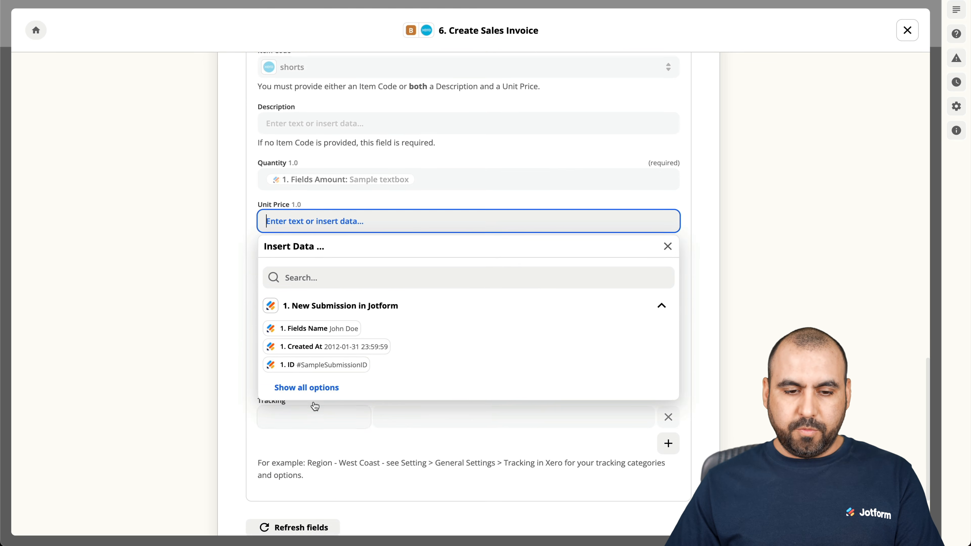
click(307, 388)
scroll(349, 408, down, 2)
scroll(349, 407, down, 3)
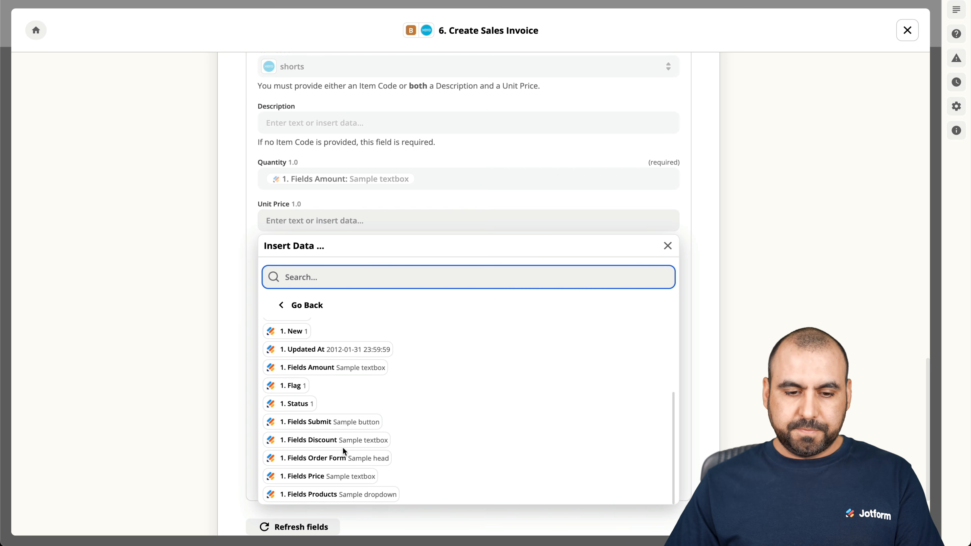
click(365, 477)
click(235, 319)
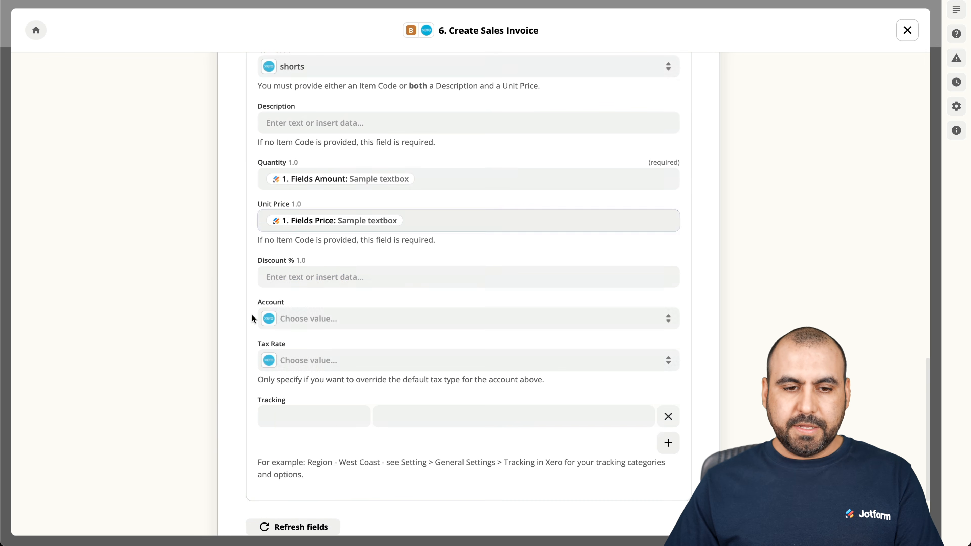
Map Discount % to Fields Discount and set the line account to Sales.
click(314, 277)
click(314, 443)
scroll(403, 430, down, 3)
scroll(371, 451, down, 2)
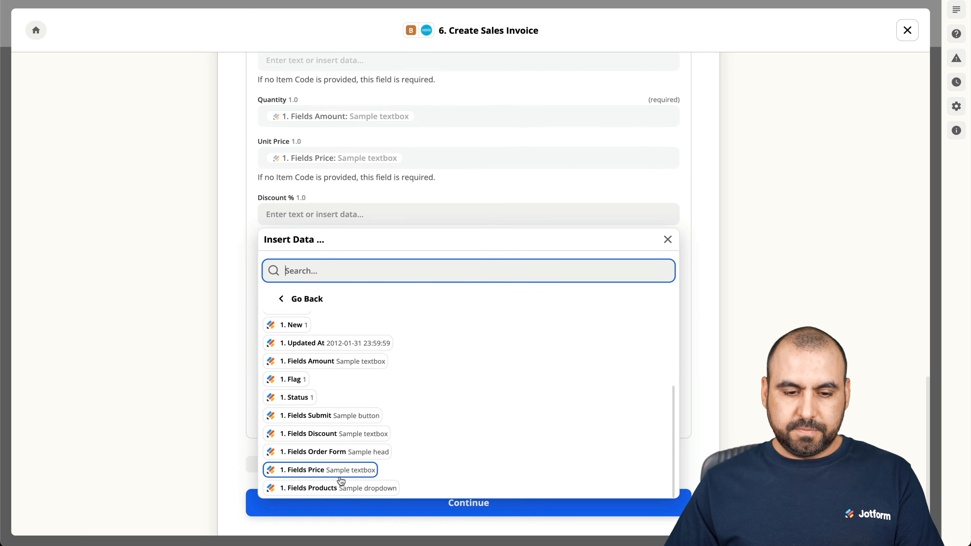
click(351, 442)
click(226, 260)
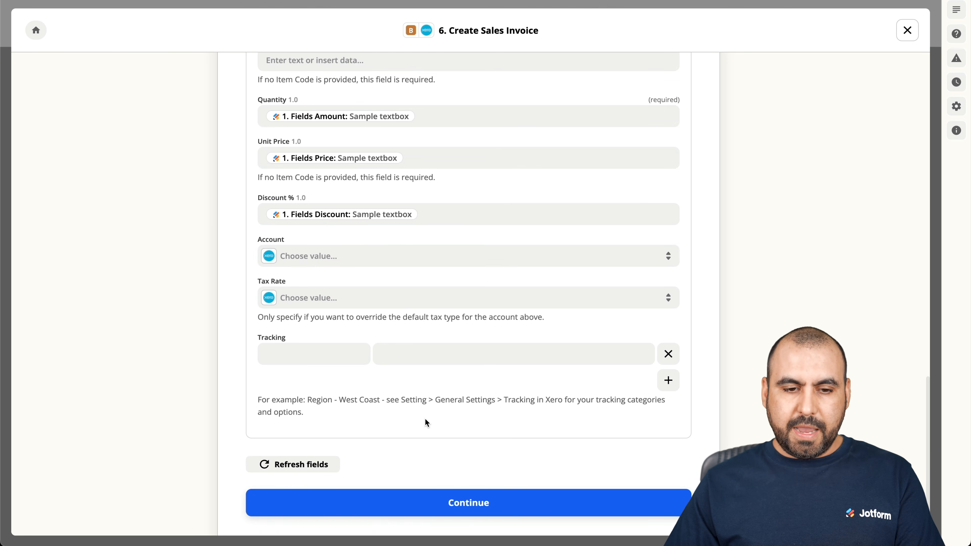
click(361, 255)
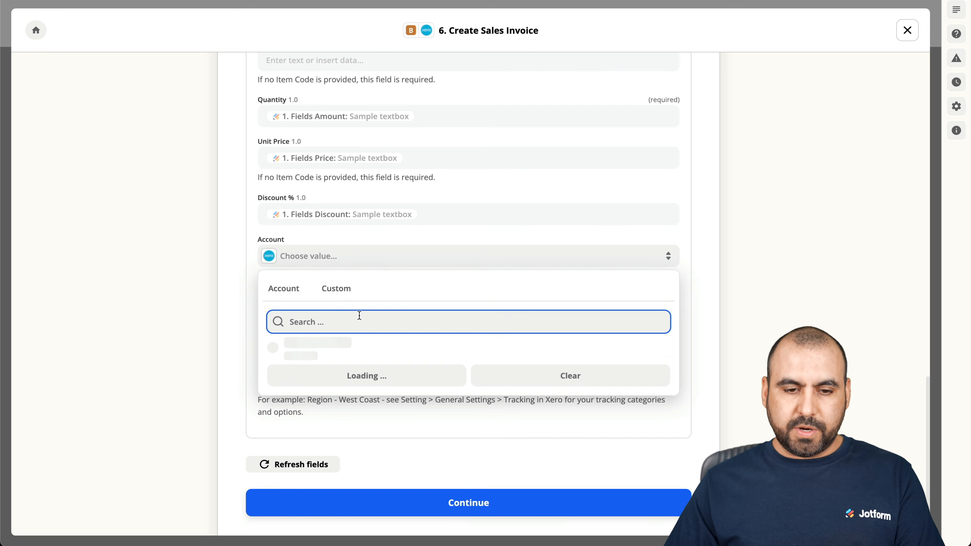
text(sales)
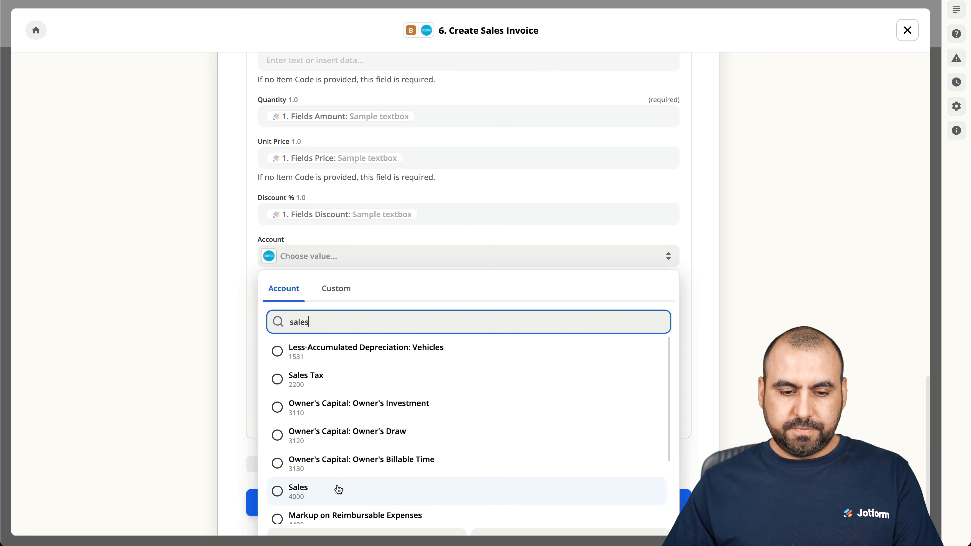
click(338, 489)
click(432, 507)
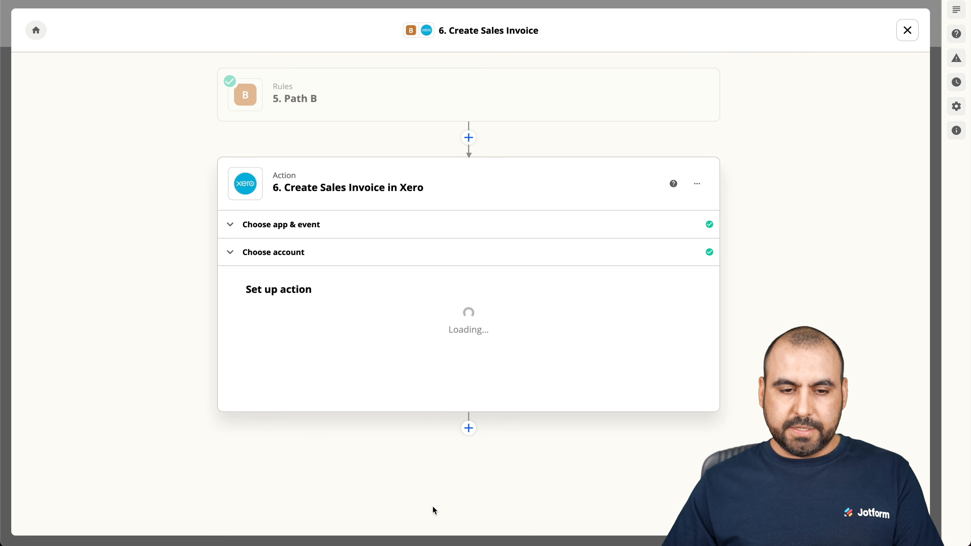
Send Path B's test sales invoice to Xero and turn the zap on.
scroll(358, 447, down, 10)
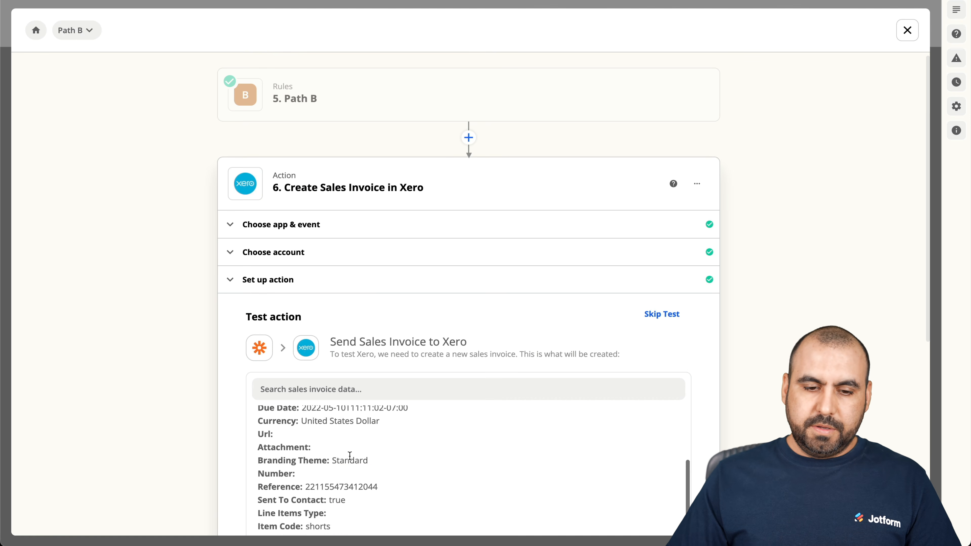
scroll(349, 456, down, 5)
click(354, 458)
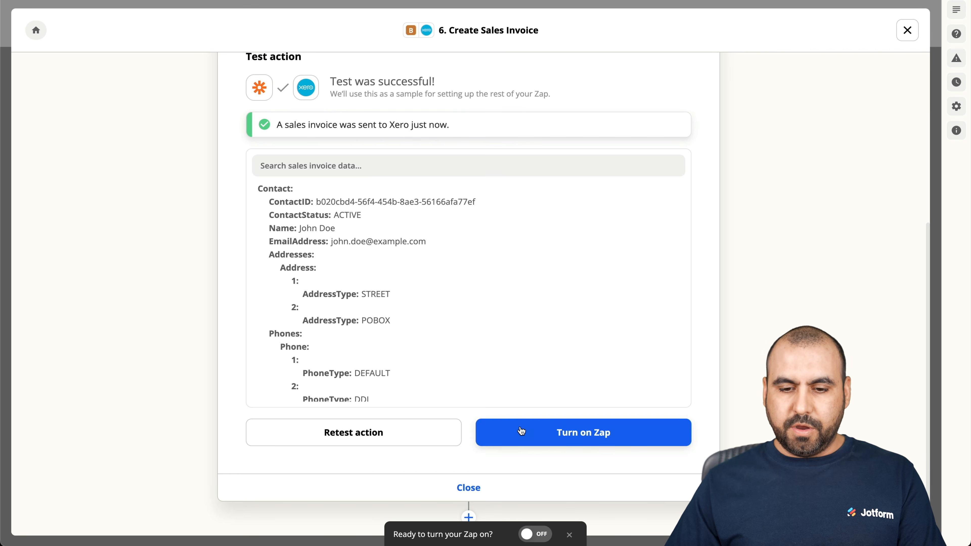
click(550, 438)
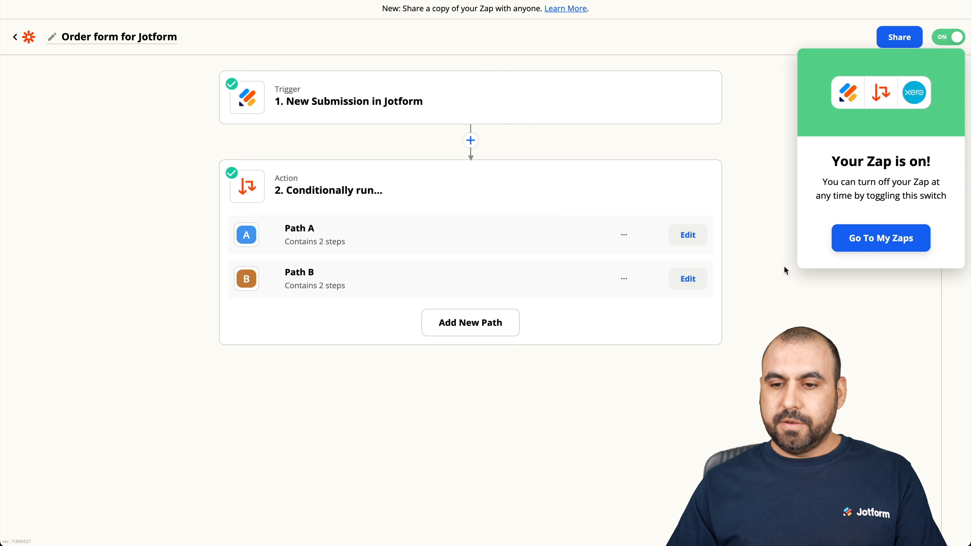
Dismiss the Zap-on notice and reload Xero's Invoices list to show INV-0006.
click(805, 29)
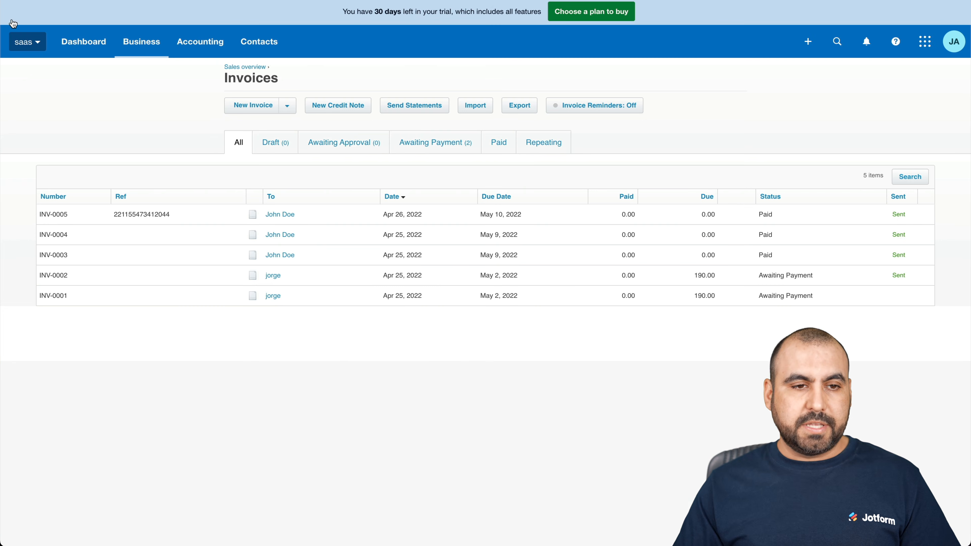
key(super+r)
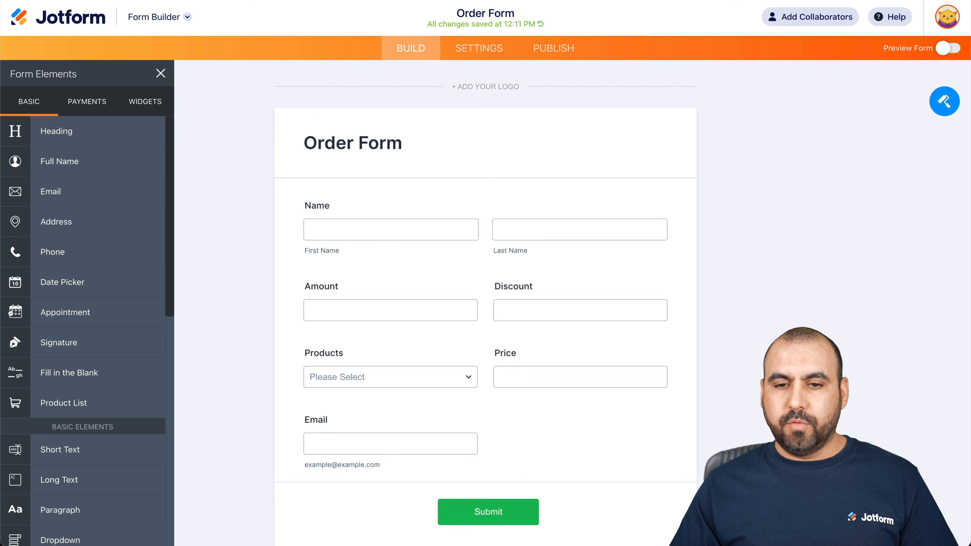
Open the published Order Form in a new tab from Publish's Quick Share.
click(551, 50)
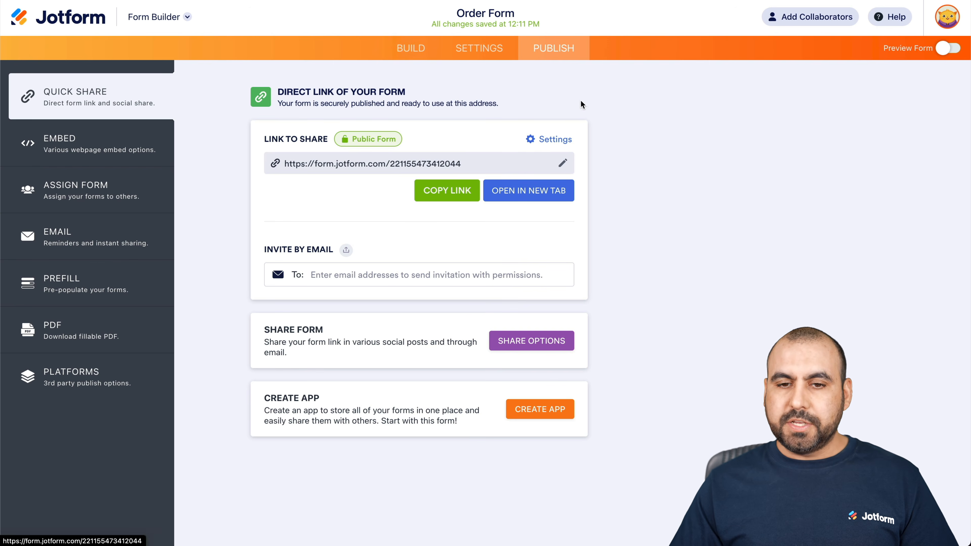
click(519, 191)
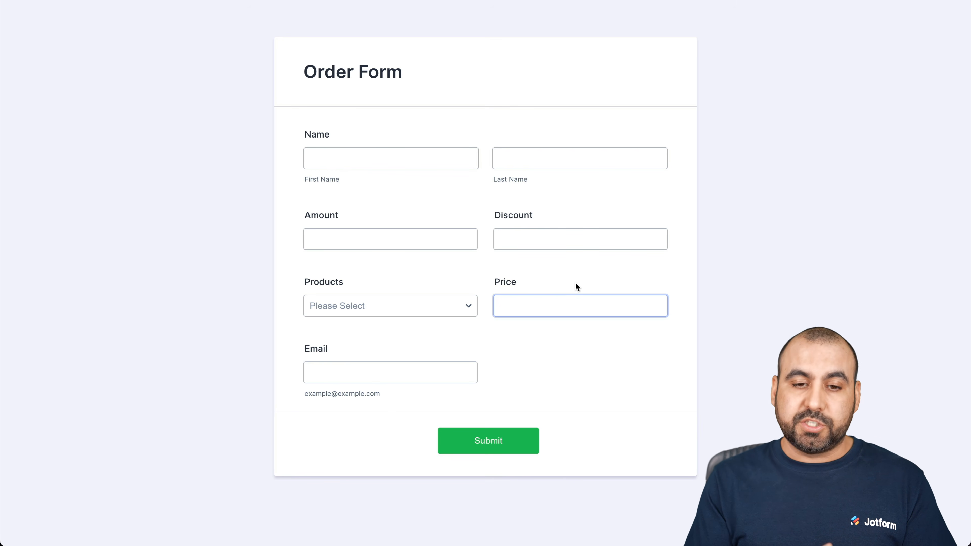
Submit a test order with the customer's name, Amount 5, Discount 10, Pants, Price 50 and an e-mail.
click(398, 154)
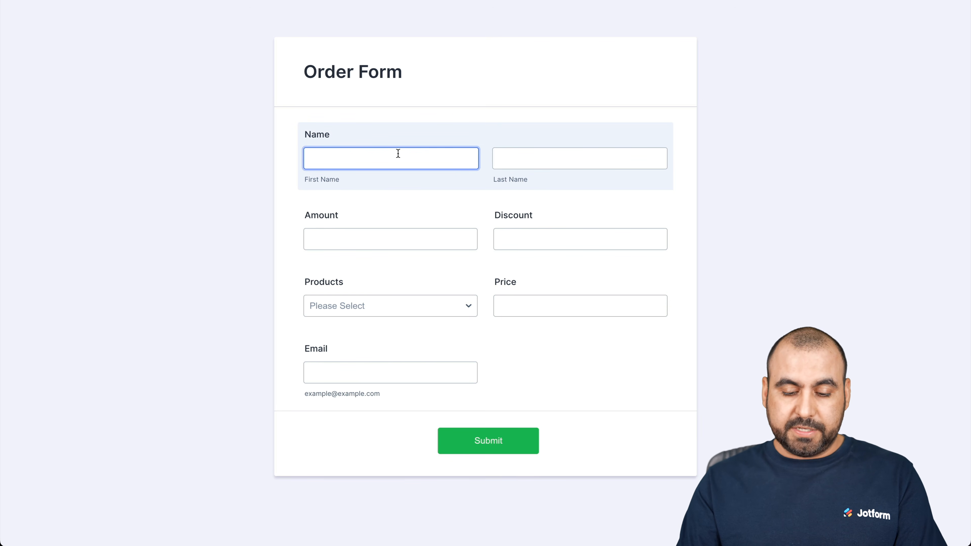
key(Tab)
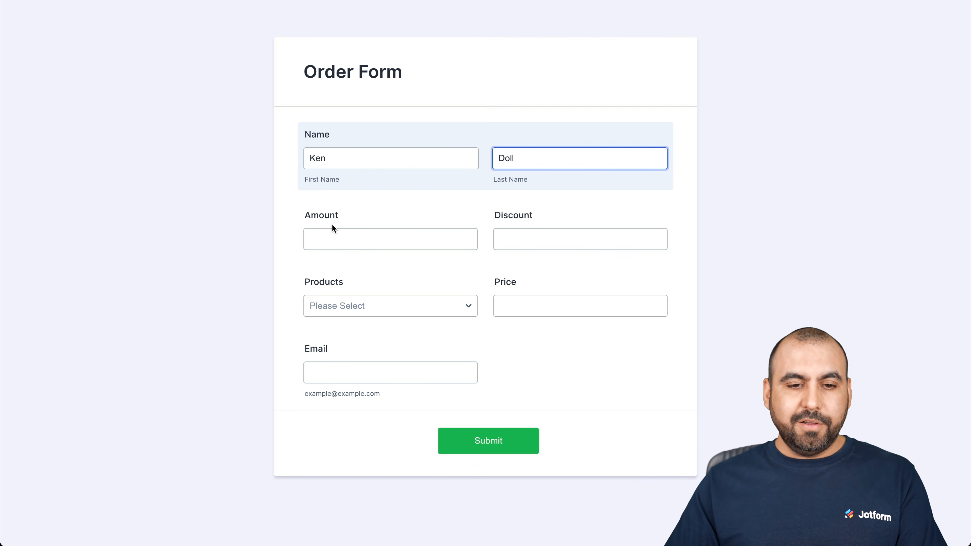
click(373, 231)
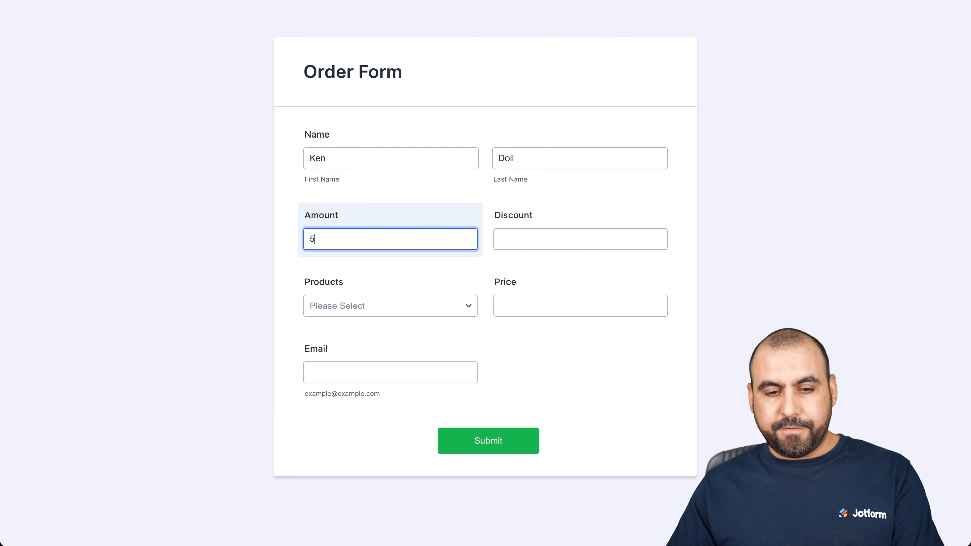
click(508, 244)
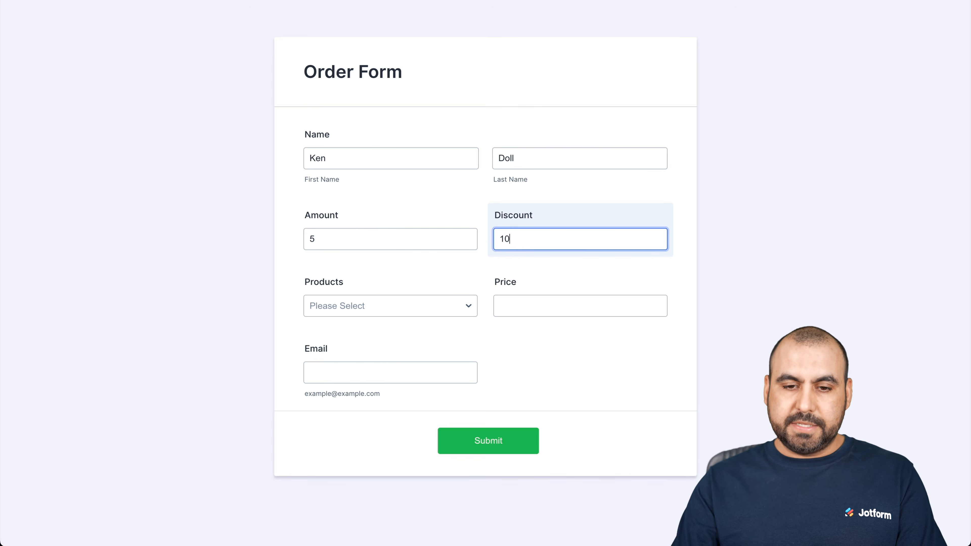
click(417, 304)
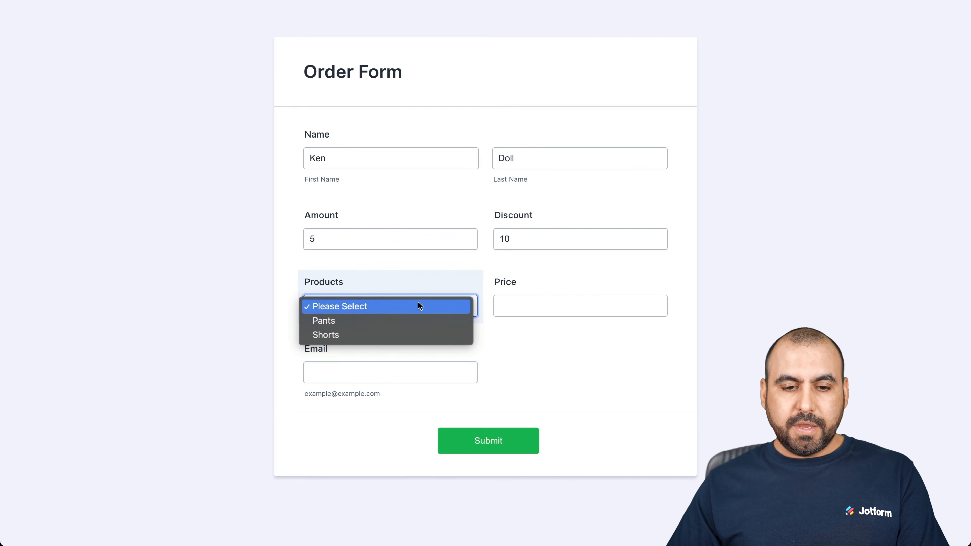
click(374, 325)
click(532, 304)
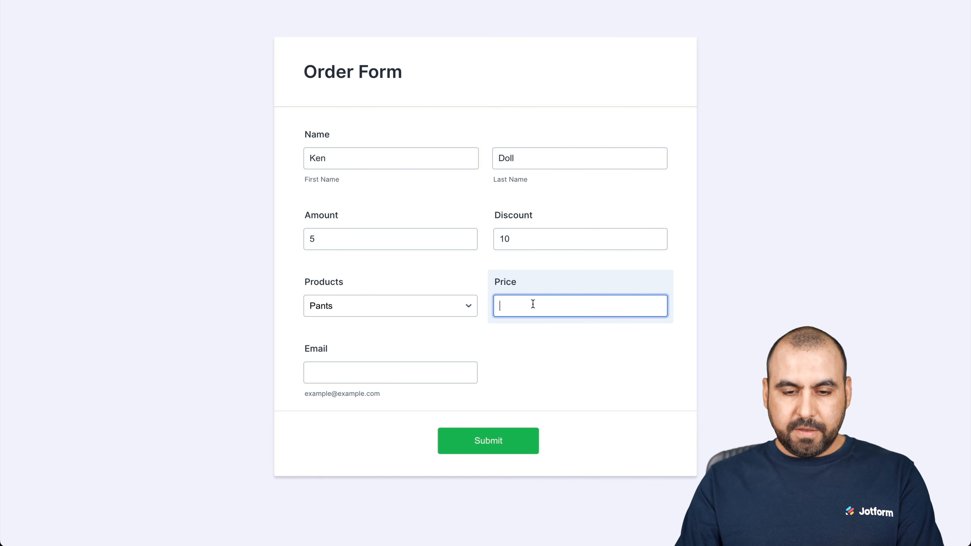
key(Tab)
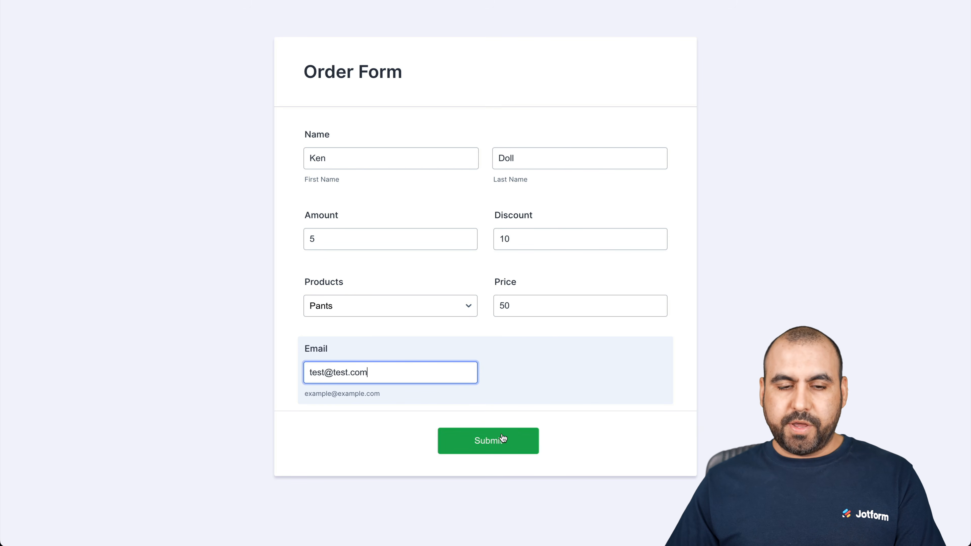
click(504, 446)
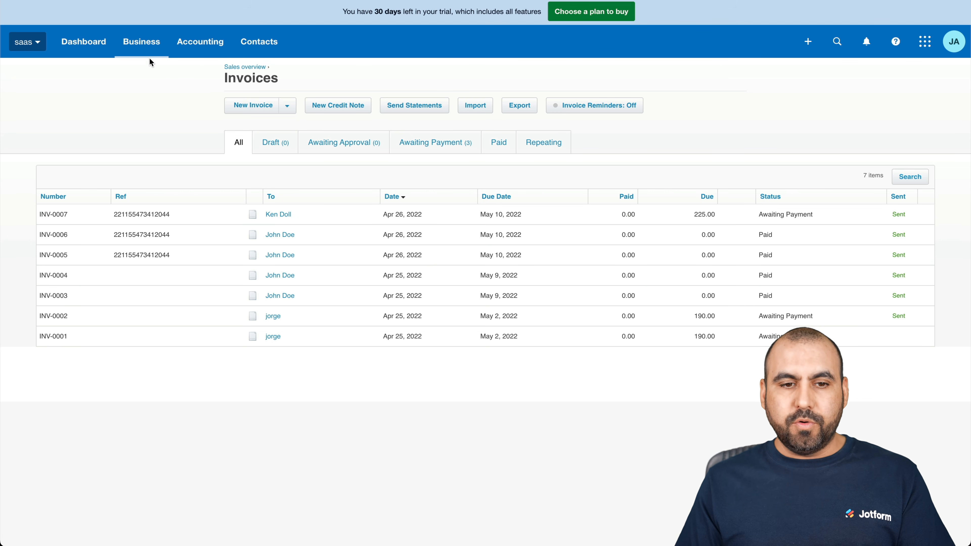
Start a new Xero invoice to a newly added contact, due Apr 20, 2022.
click(240, 108)
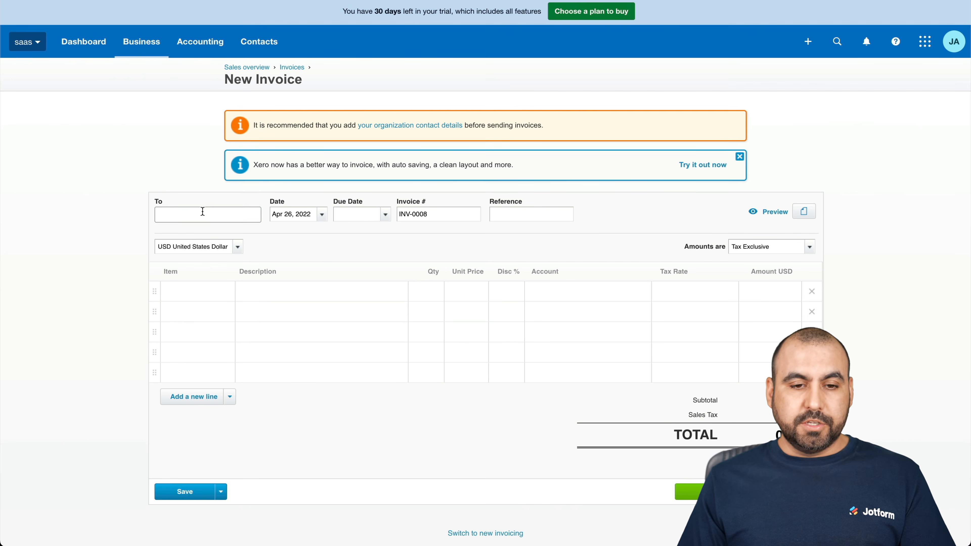
click(203, 212)
text(ken)
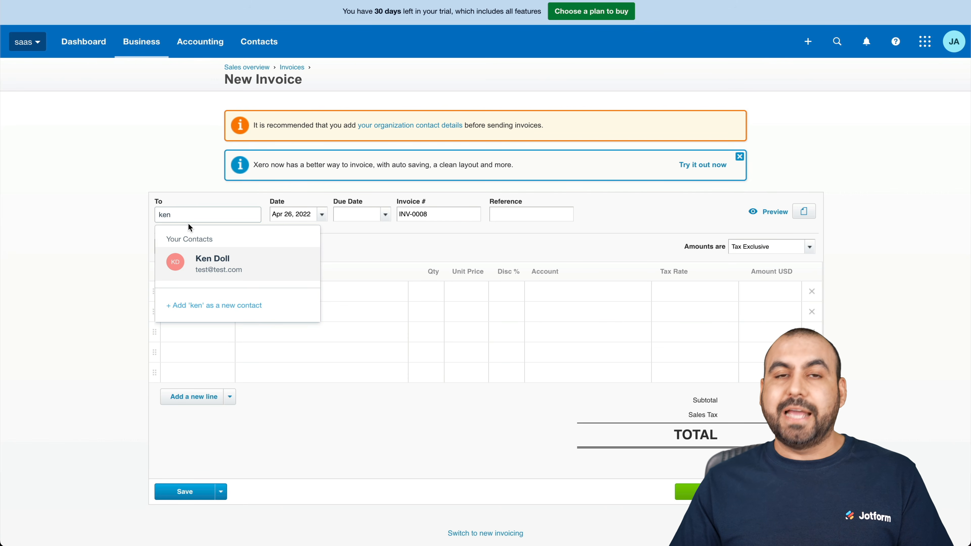
click(212, 302)
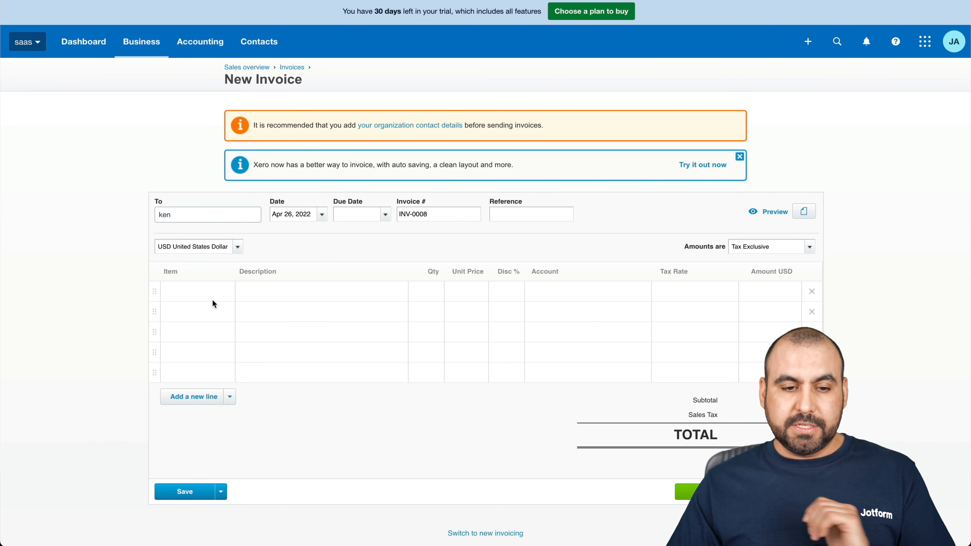
click(367, 215)
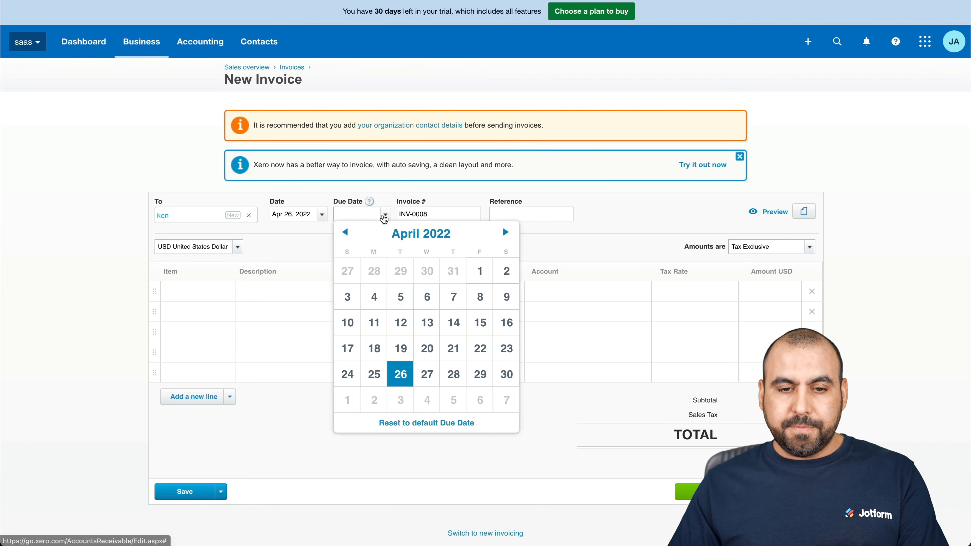
click(426, 348)
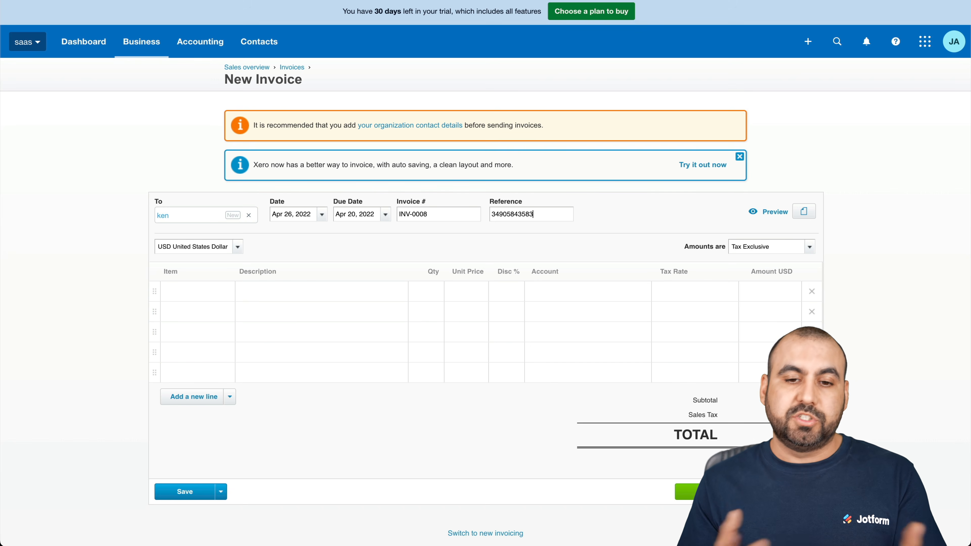
Add a 12345: pants line with quantity 5, unit price 50 and 10% discount.
click(192, 291)
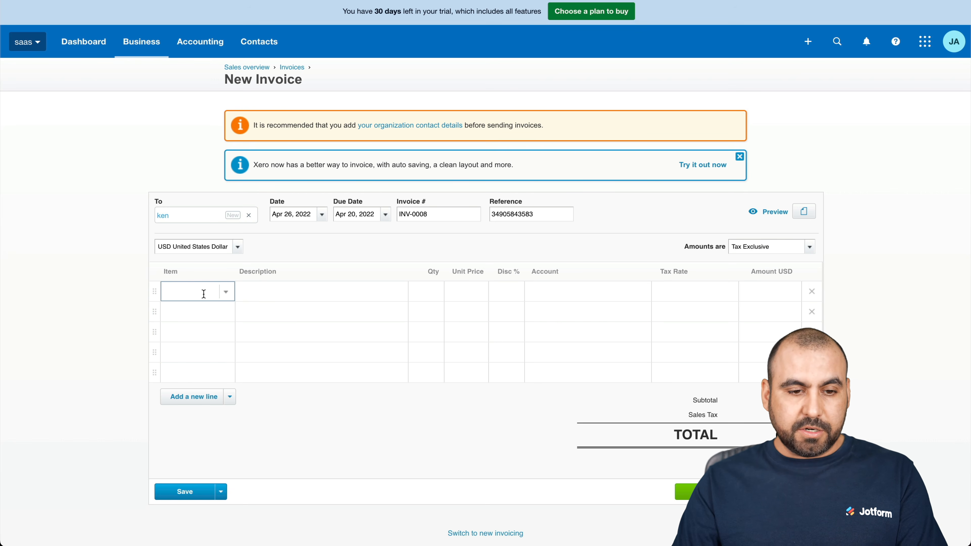
text(pan)
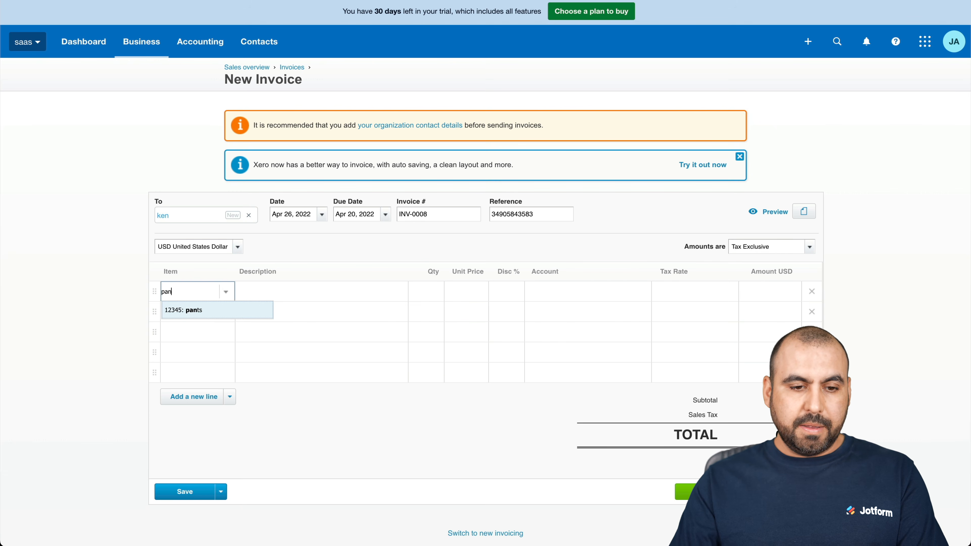
click(183, 309)
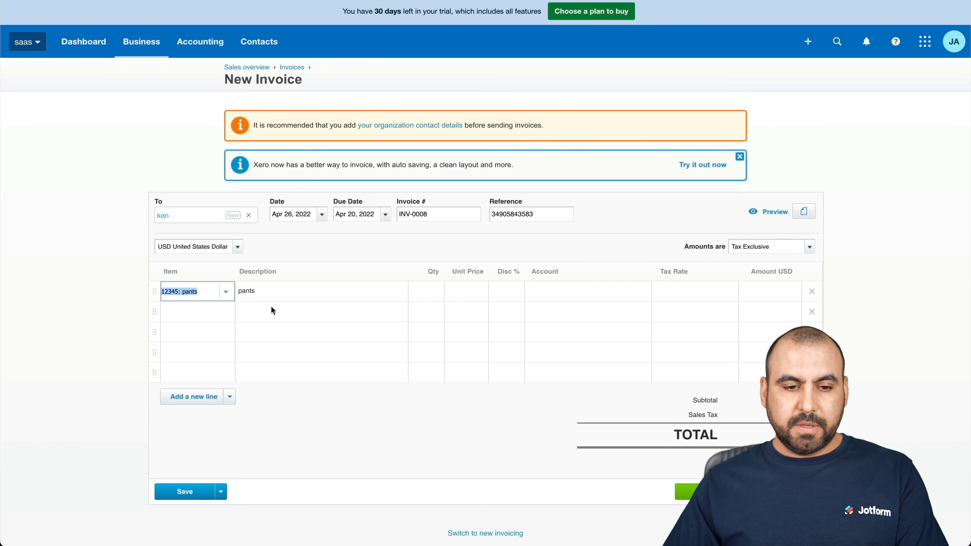
click(420, 291)
text(5)
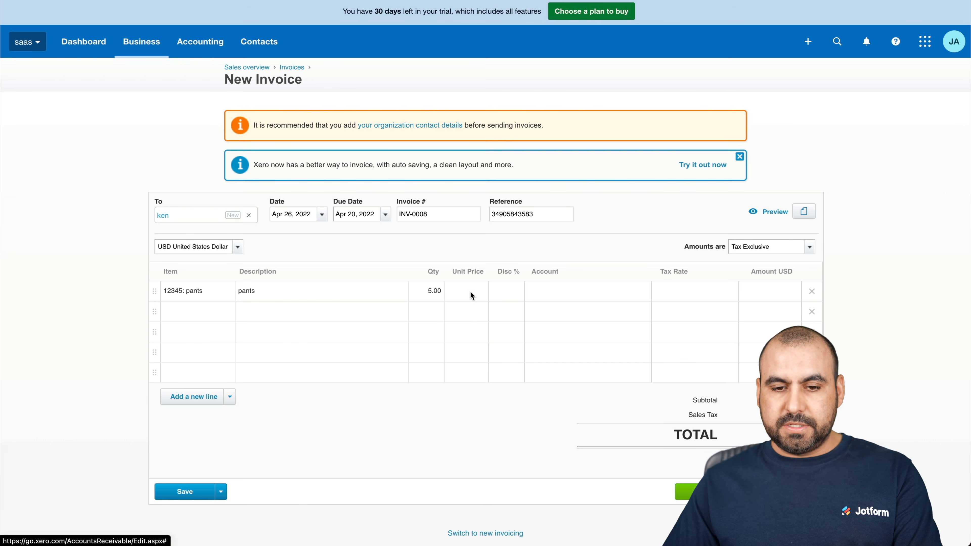
click(472, 291)
text(50)
click(507, 288)
text(10)
click(550, 293)
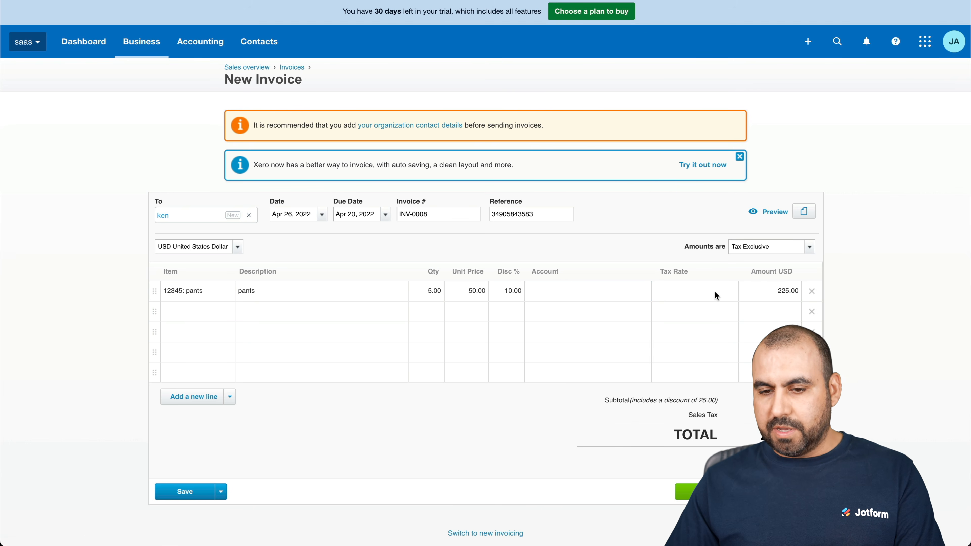
Open the invoice's Approve dropdown options at the bottom of the draft.
scroll(749, 363, down, 2)
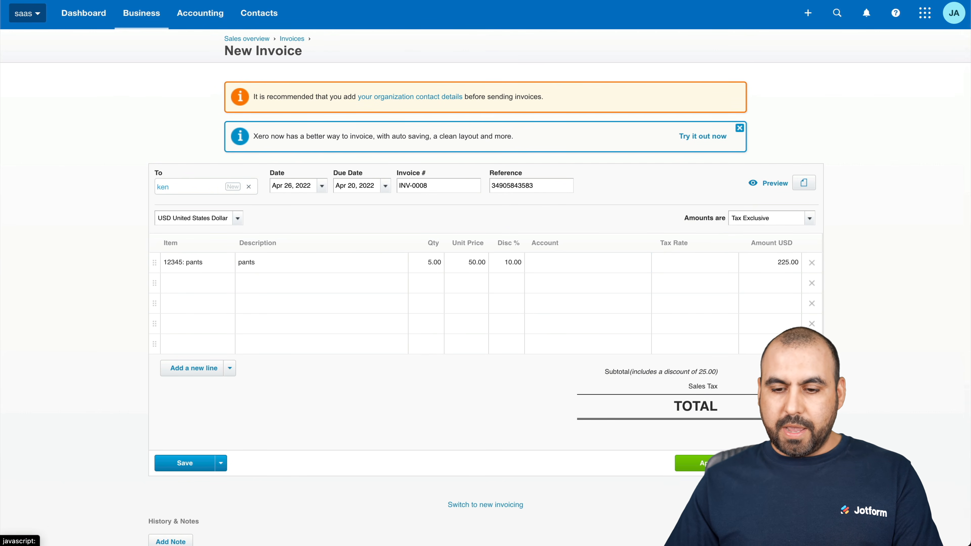
click(757, 463)
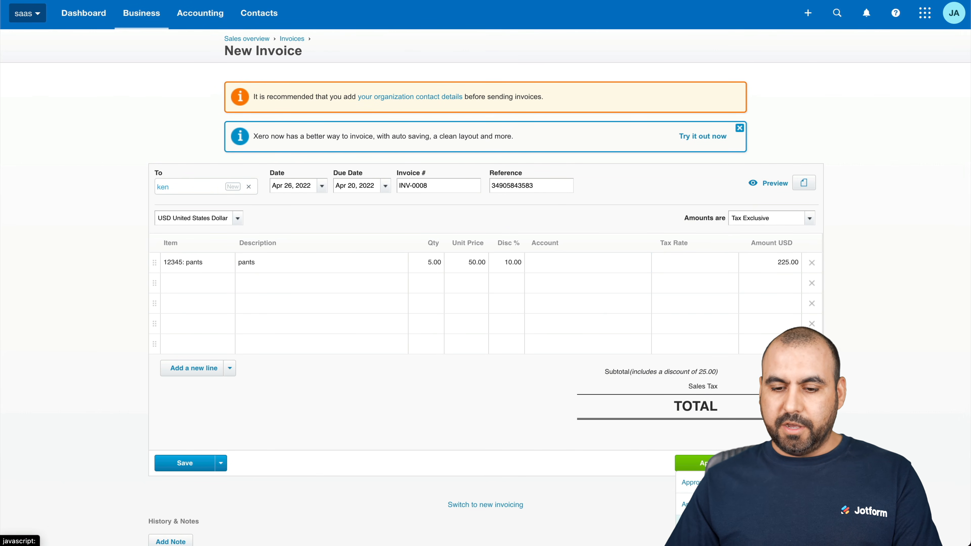
scroll(631, 463, up, 2)
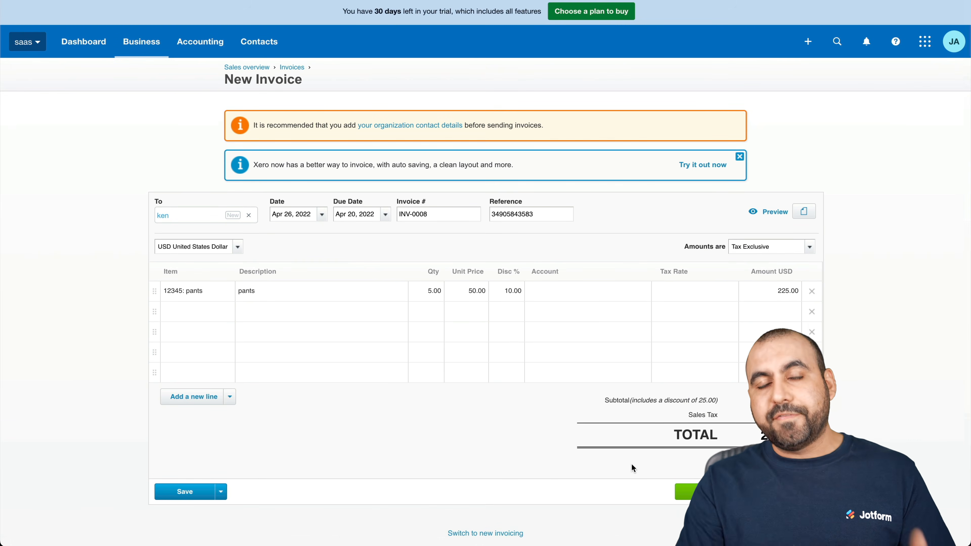